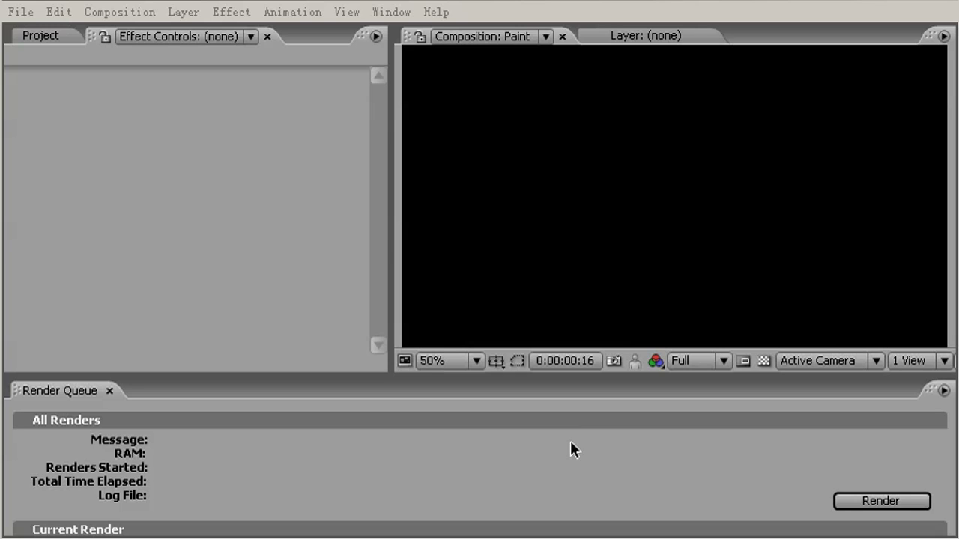
Step: Create a new composition named Paint with the PAL D1/DV Widescreen preset and a 10-second duration
click(291, 304)
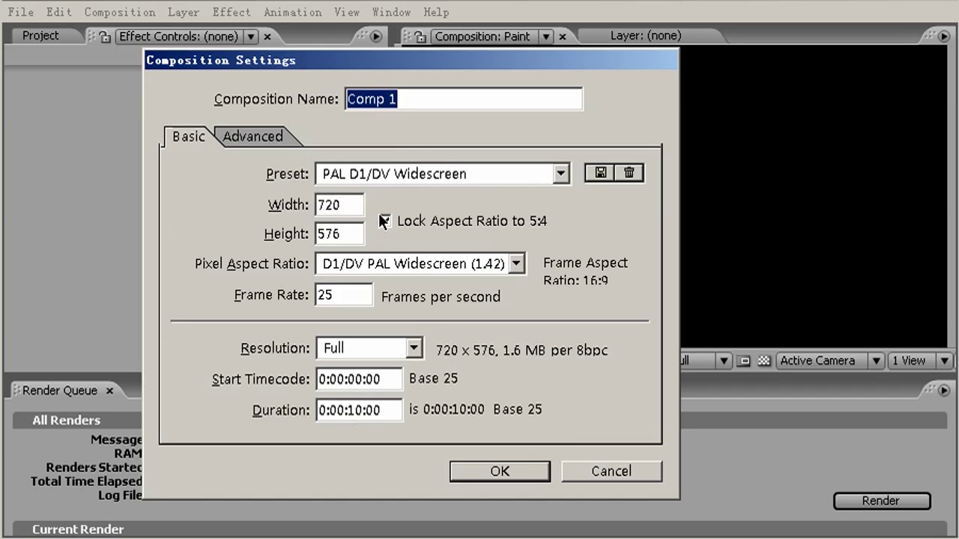
click(411, 95)
drag(411, 94, 302, 92)
text(PAin)
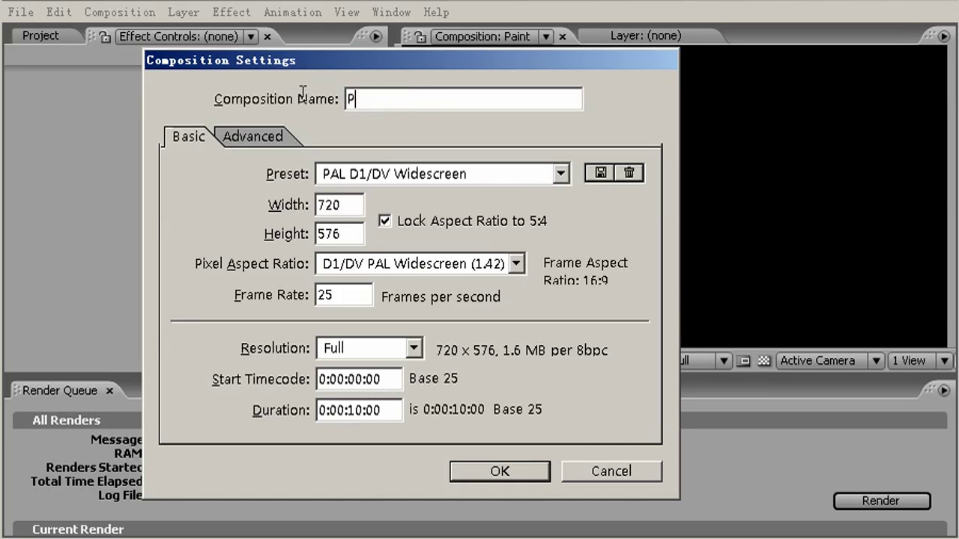
key(BackSpace)
key(BackSpace)
key(BackSpace)
text(aint)
click(497, 470)
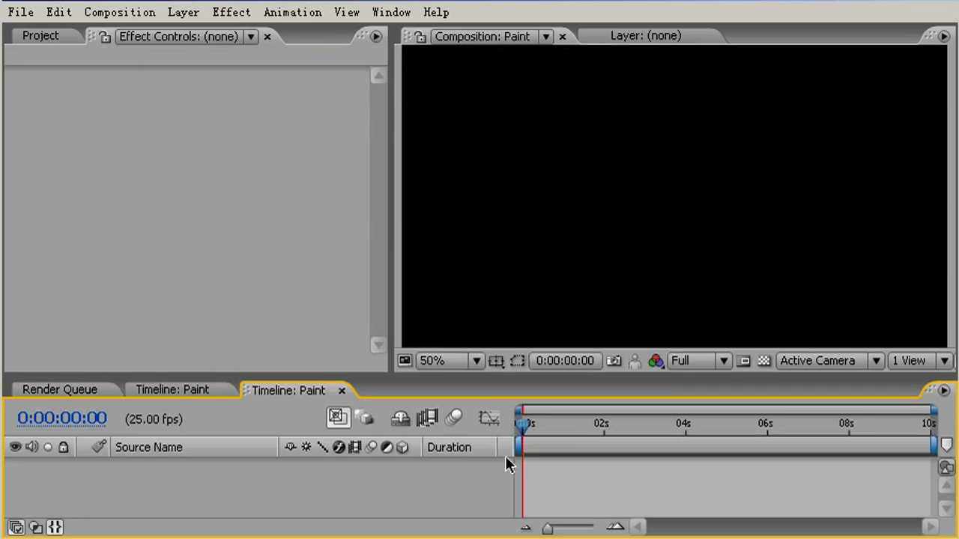
Step: Widen the composition viewer by narrowing the effect controls area, and toggle pixel aspect ratio correction off and on
drag(393, 315, 281, 325)
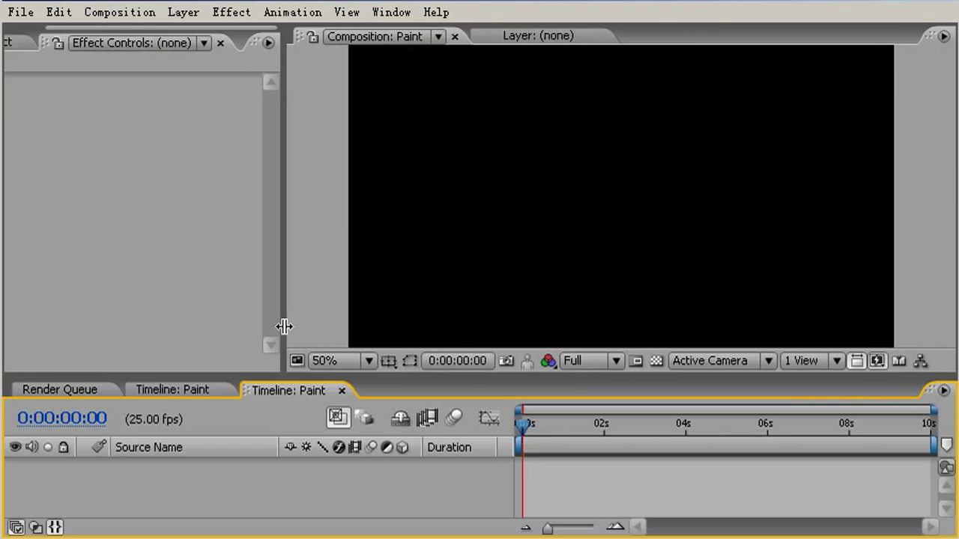
click(857, 358)
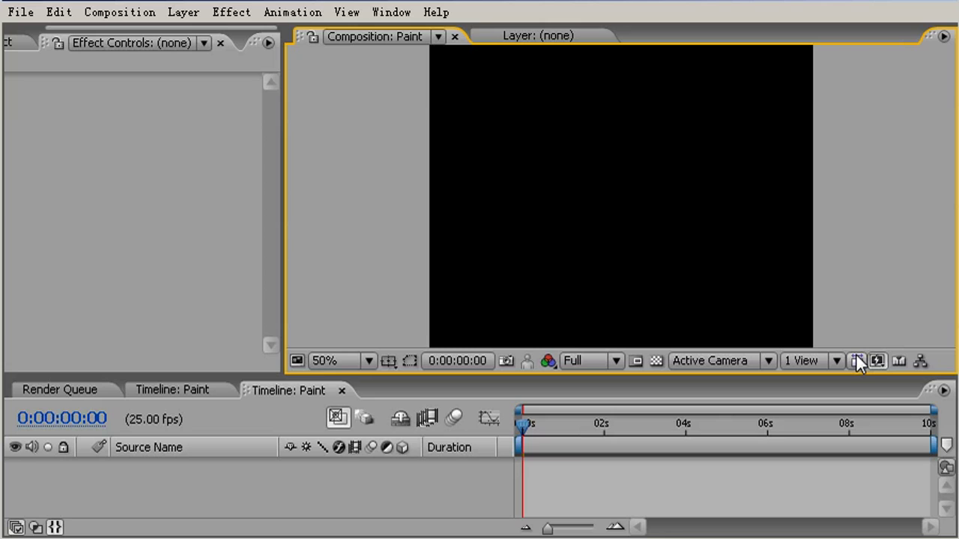
click(856, 358)
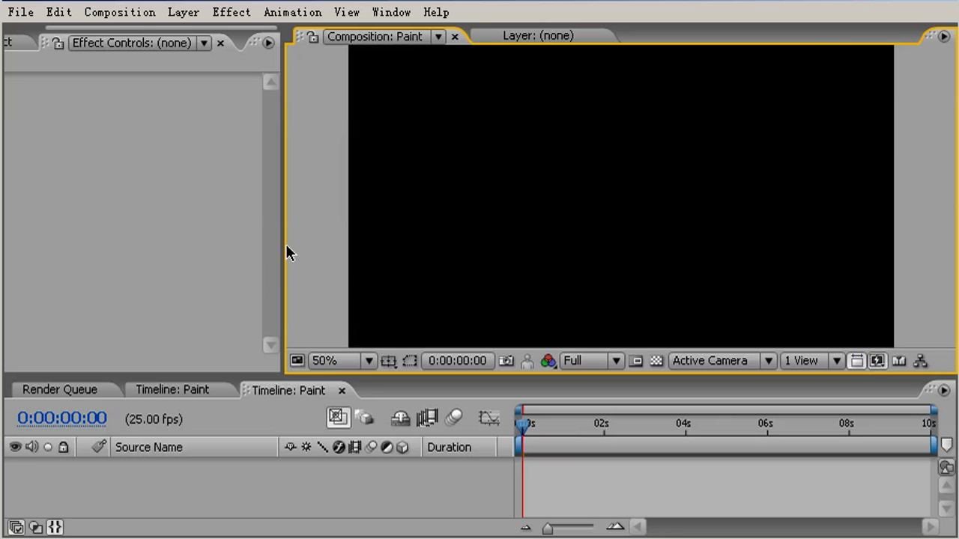
drag(285, 248, 344, 293)
Step: Add a white solid named Paint at composition size, 720 x 576 pixels
click(274, 502)
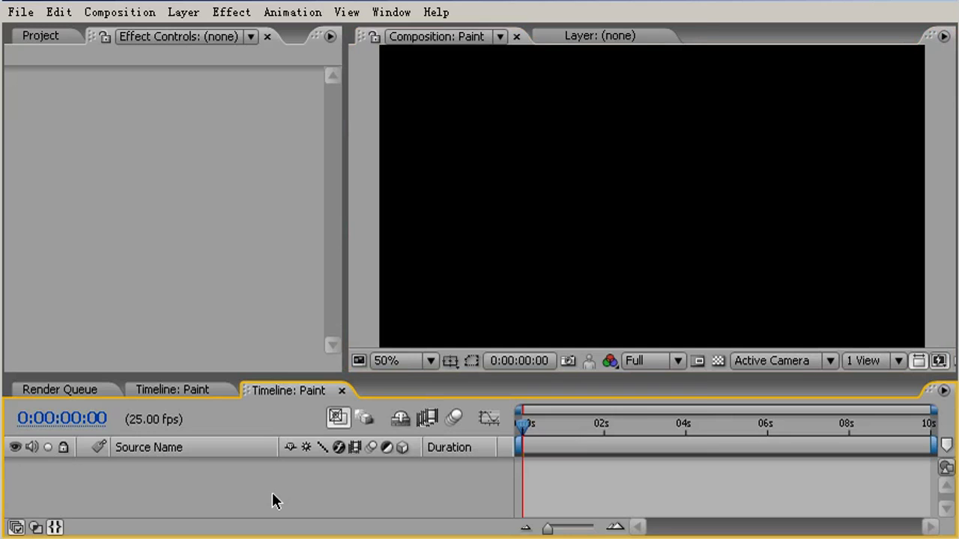
key(ctrl+y)
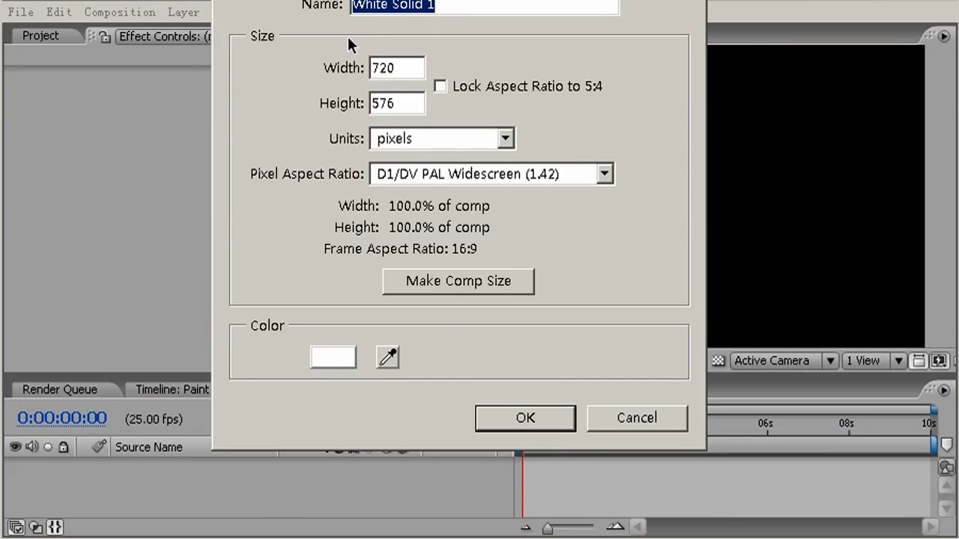
drag(390, 0, 393, 42)
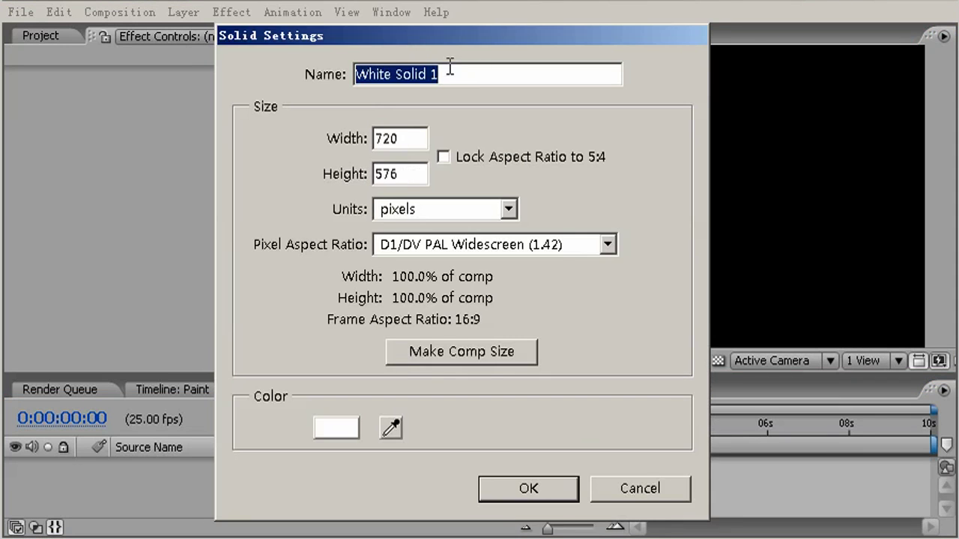
key(BackSpace)
text(Paint)
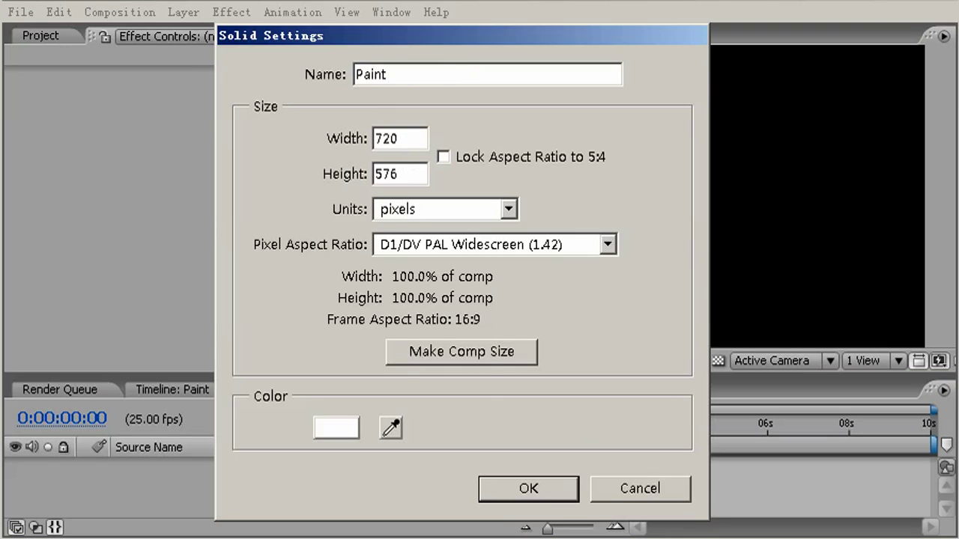
click(483, 355)
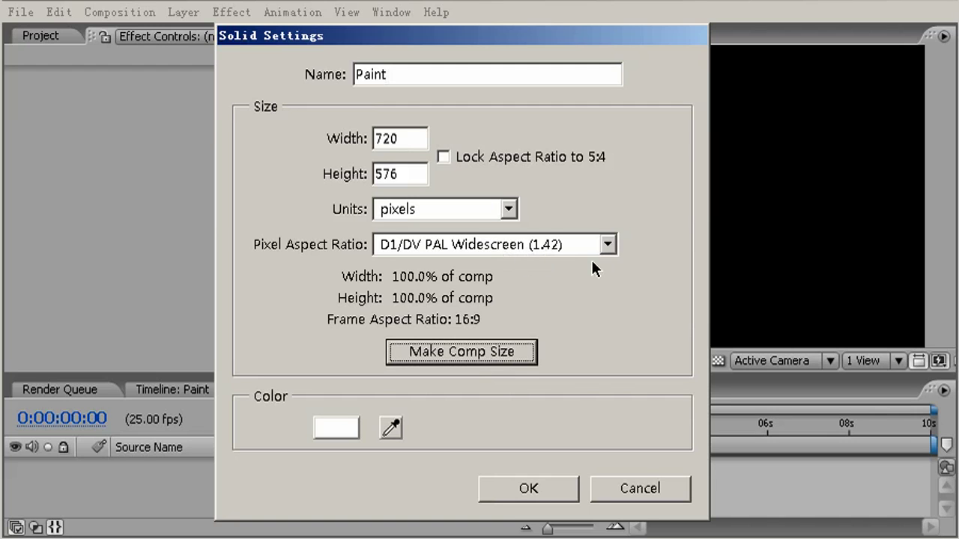
click(534, 489)
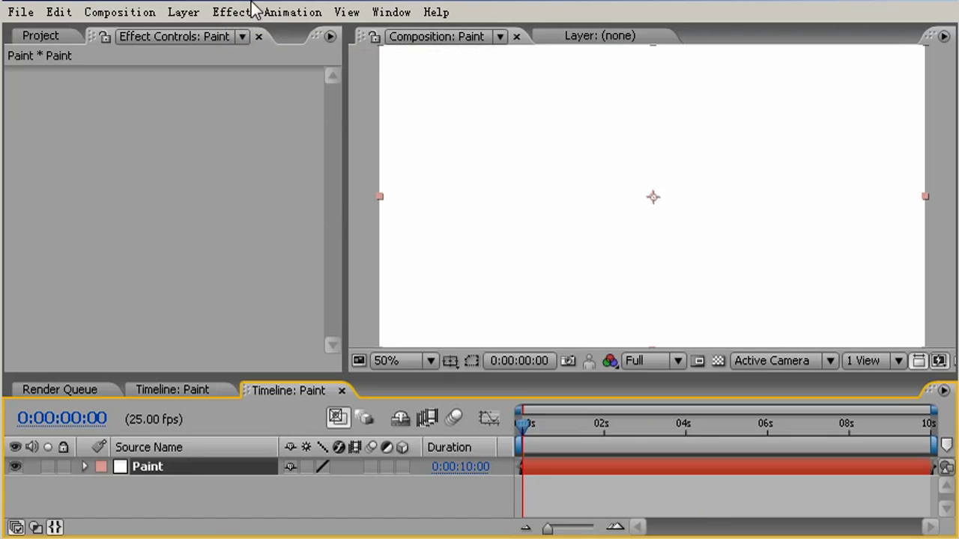
Step: Apply the CC Particle World simulation effect to the Paint solid
click(229, 14)
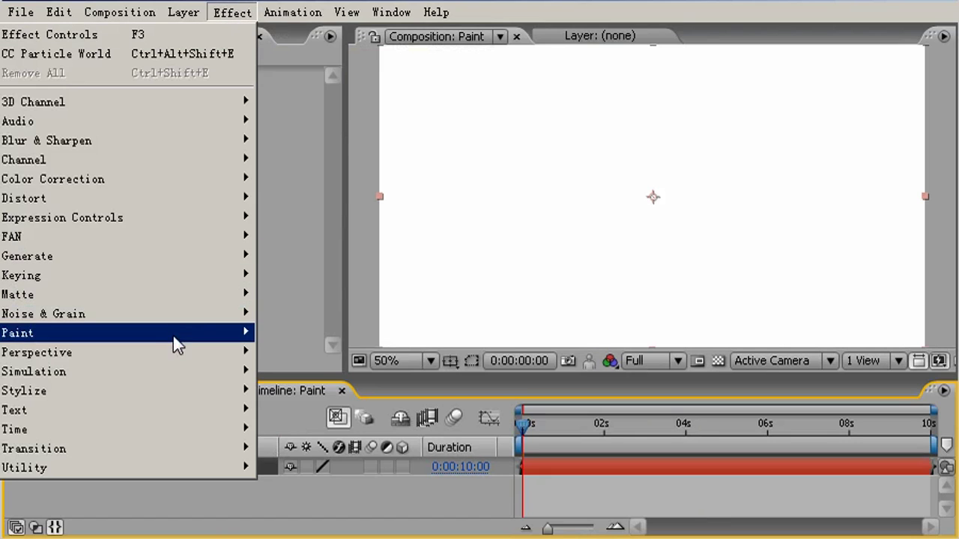
mouse_move(177, 375)
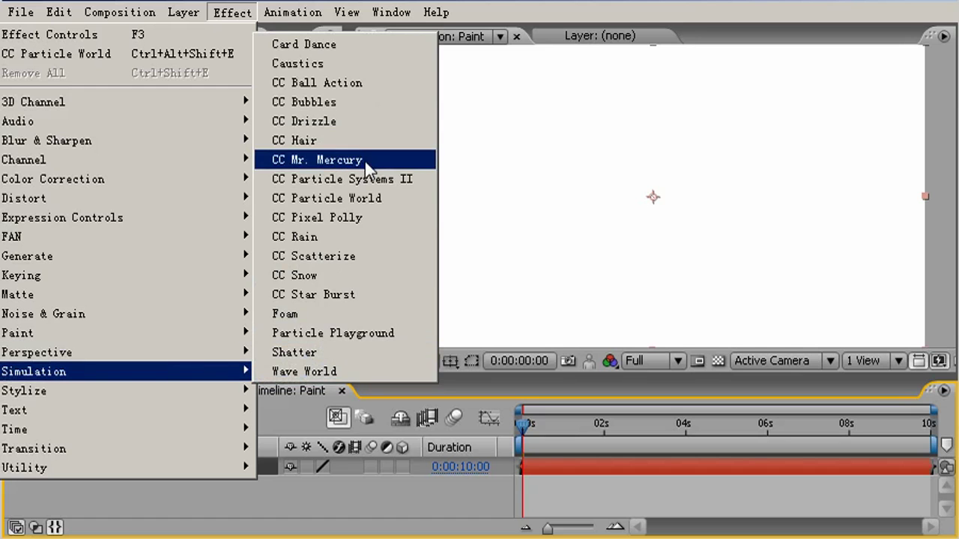
click(365, 198)
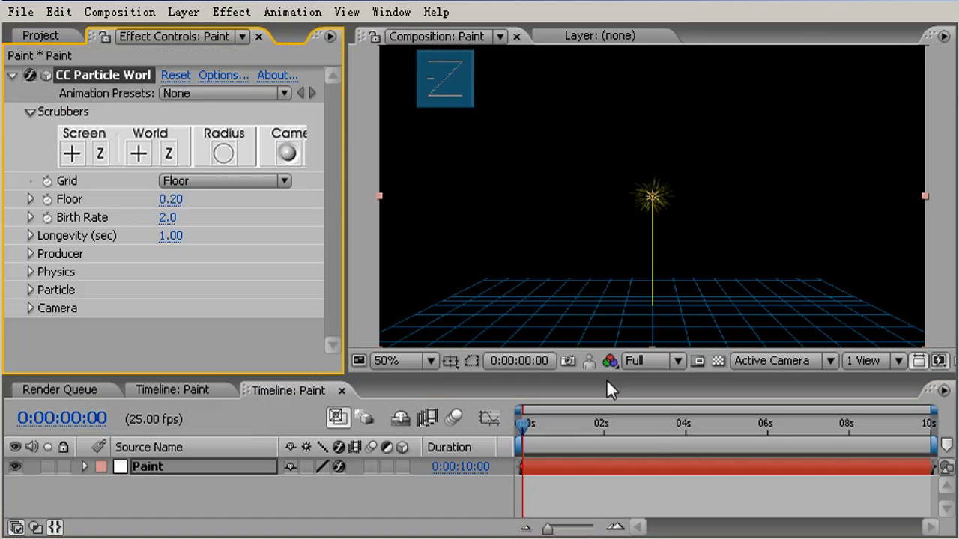
Step: Preview the particles at 0:00:02:00 and set the effect's Grid to Off
drag(523, 423, 604, 458)
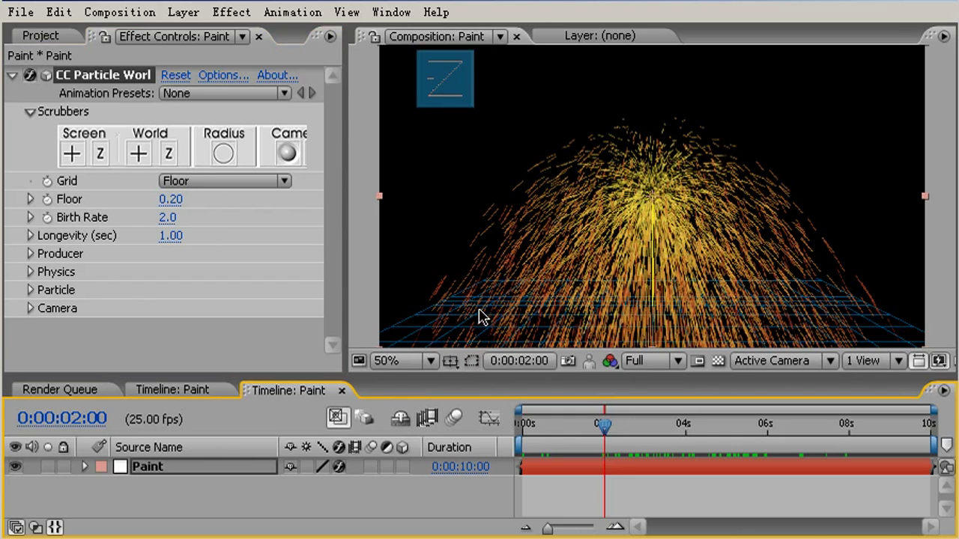
click(251, 180)
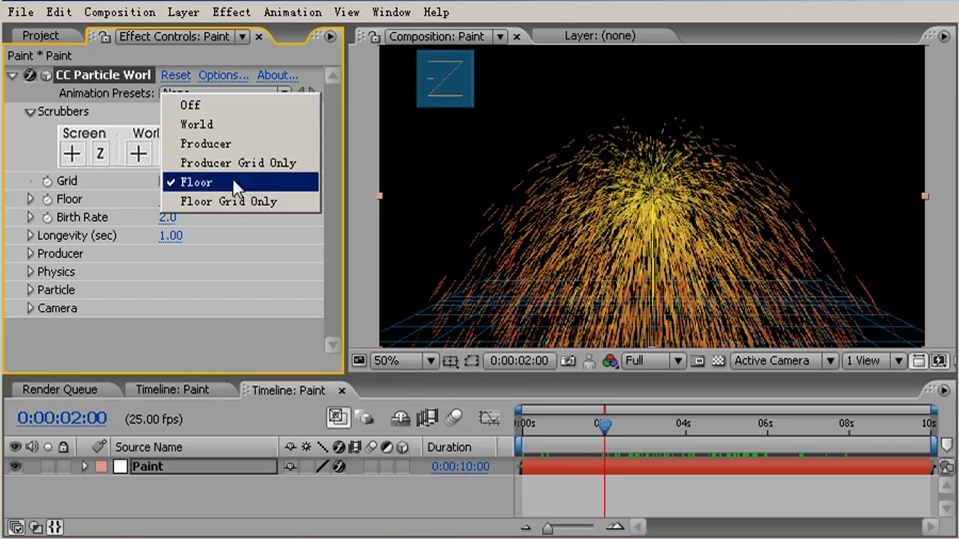
click(224, 105)
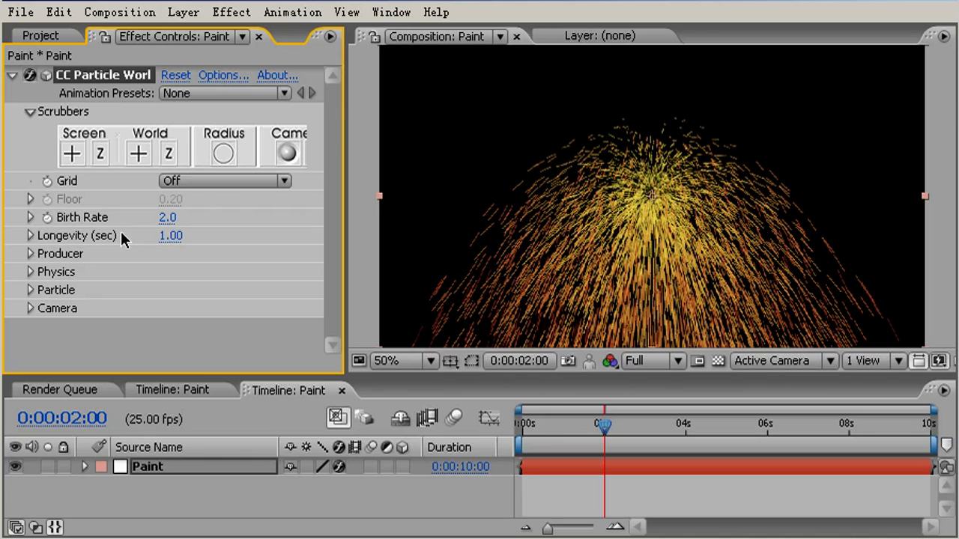
Step: Enable Birth Rate keyframing at 0:00:00:00 and set the Birth Rate to 5
drag(567, 427, 488, 440)
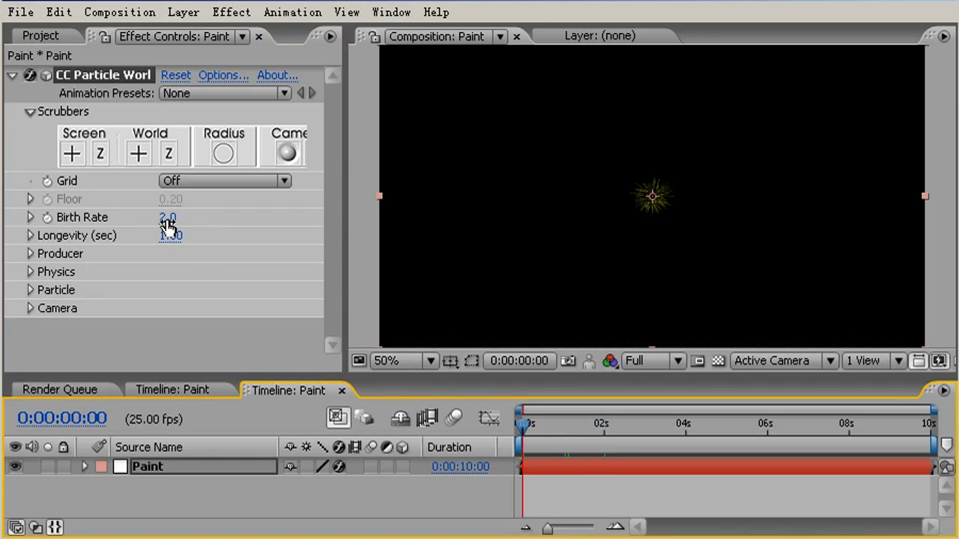
click(47, 218)
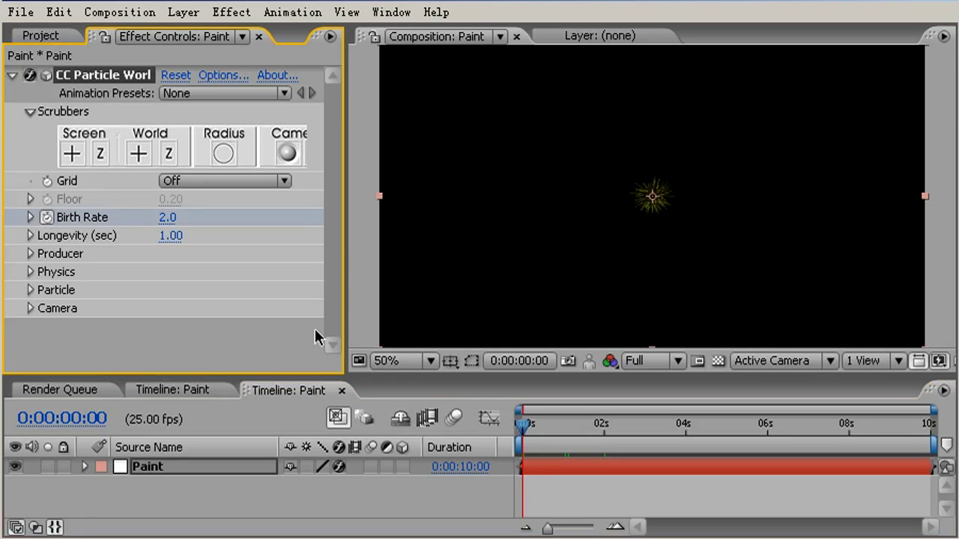
click(167, 218)
text(5)
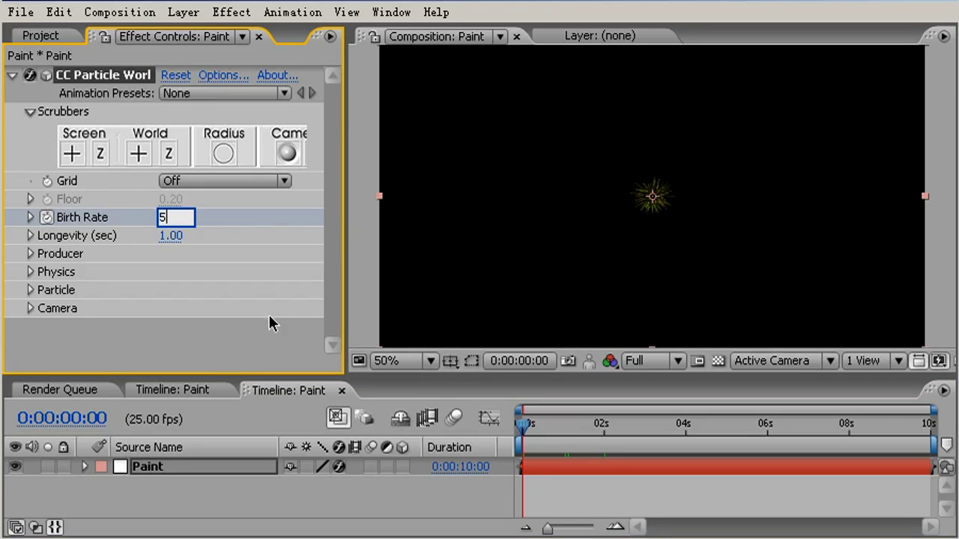
key(Return)
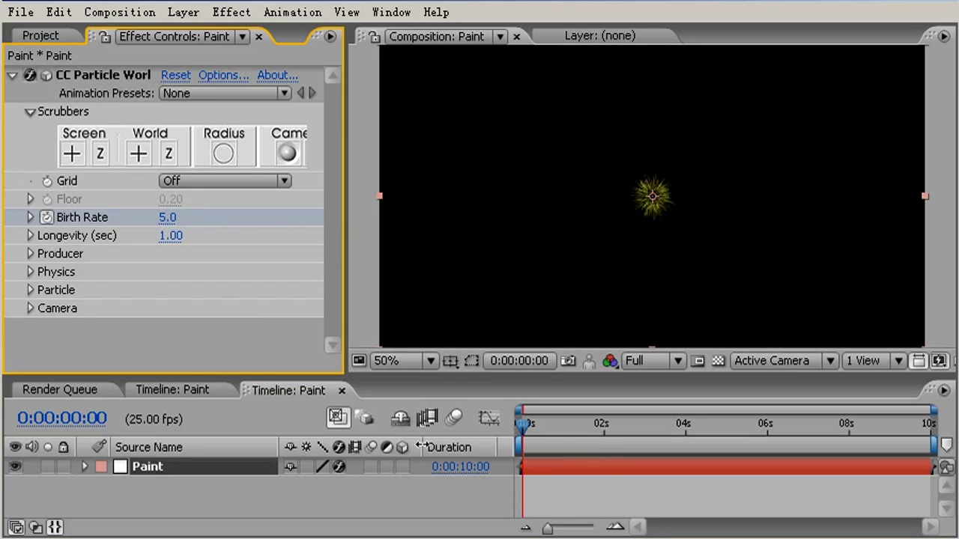
Step: Reveal the Paint layer's keyframes, shift the Birth Rate keyframe to 0:00:01:08, and move the current time there
key(u)
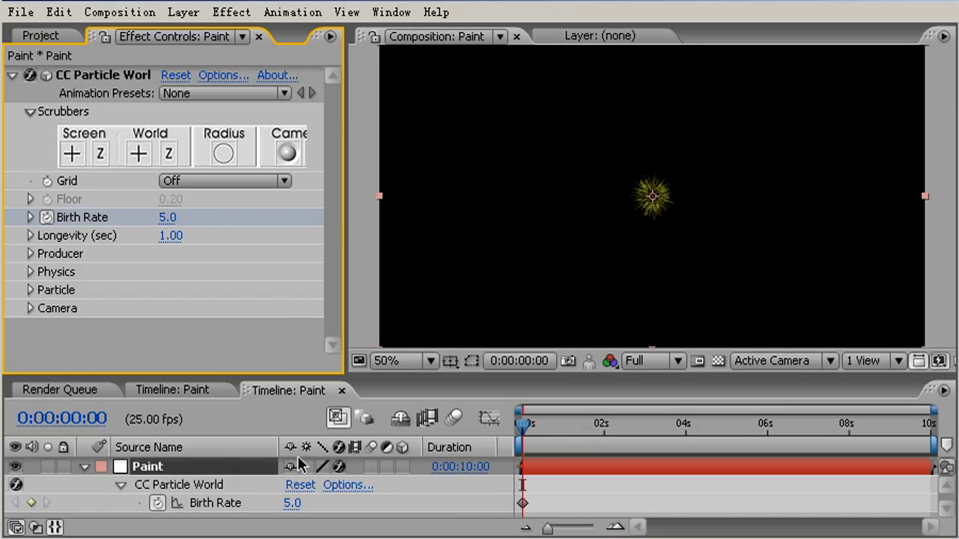
drag(544, 503, 577, 503)
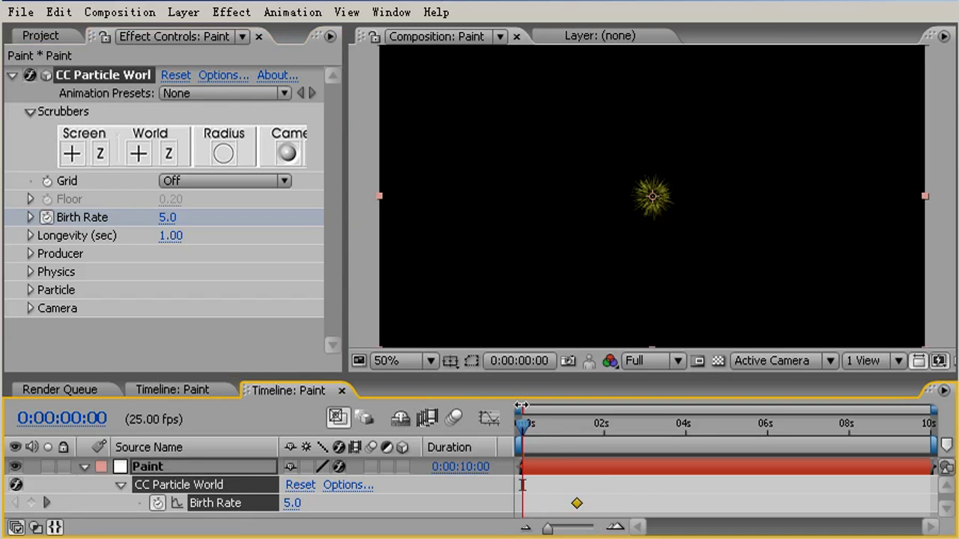
drag(524, 425, 588, 431)
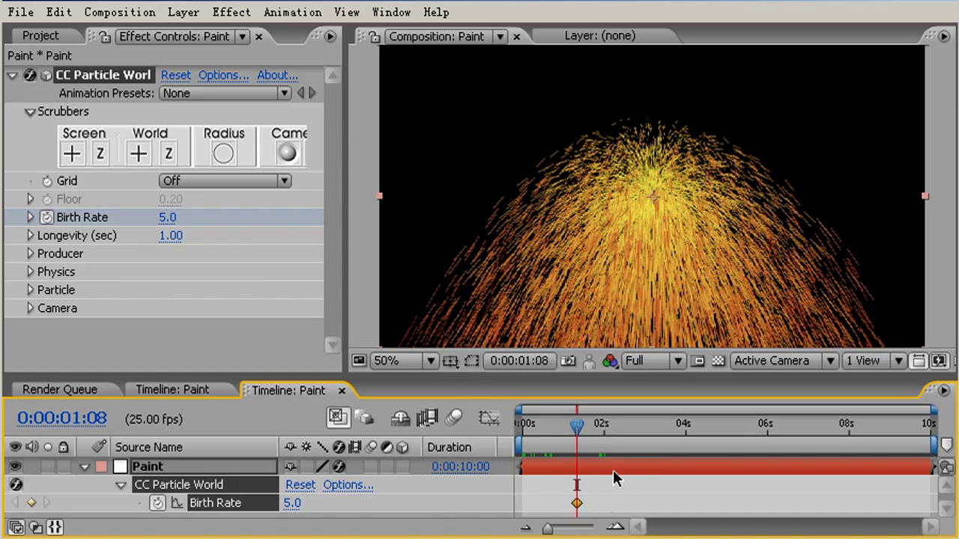
Step: Add a Birth Rate keyframe of 0 at 0:00:01:09, one frame after the first keyframe
drag(577, 425, 580, 425)
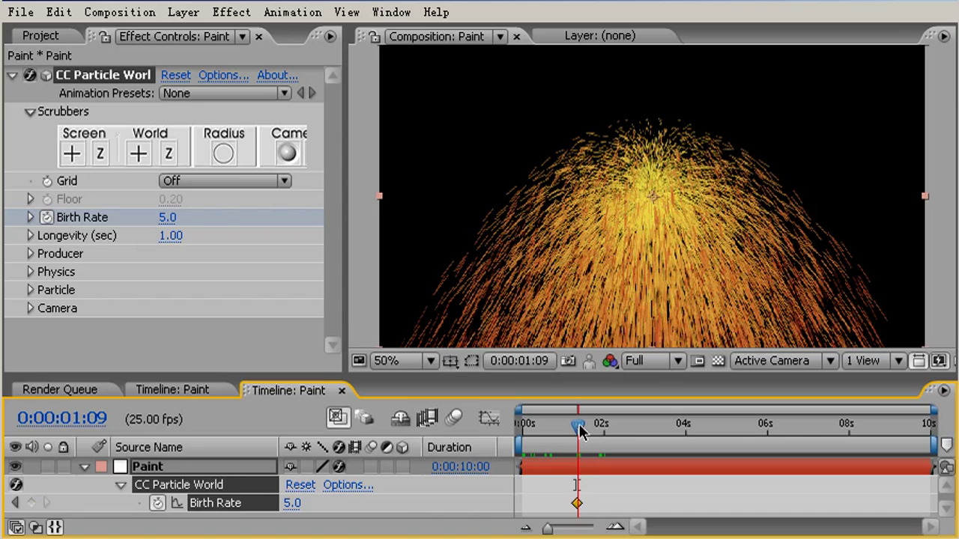
click(166, 217)
text(0)
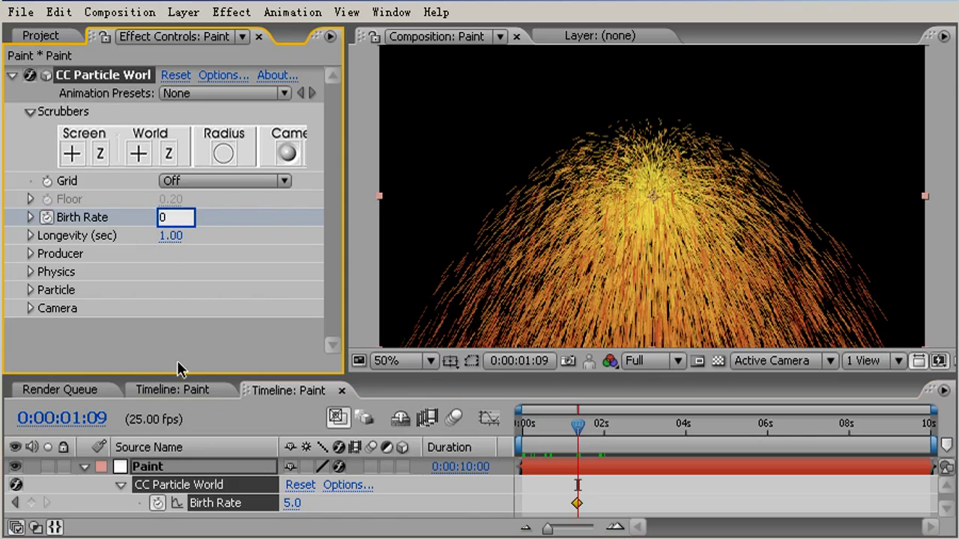
key(Return)
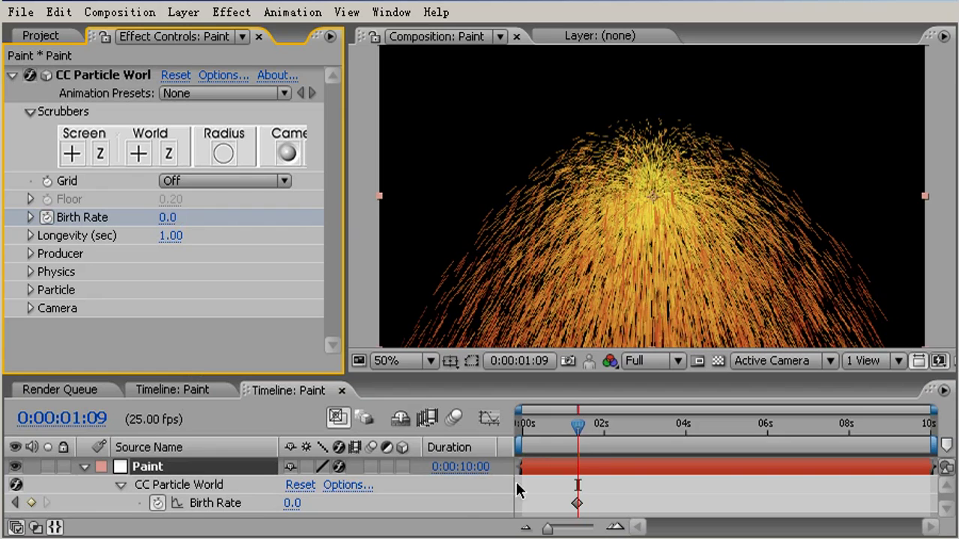
Step: Time-stretch the Paint layer with a stretch factor of 120 %, holding the layer in-point in place
mouse_move(624, 465)
mouse_down()
mouse_move(578, 465)
mouse_move(649, 465)
mouse_move(608, 464)
mouse_up()
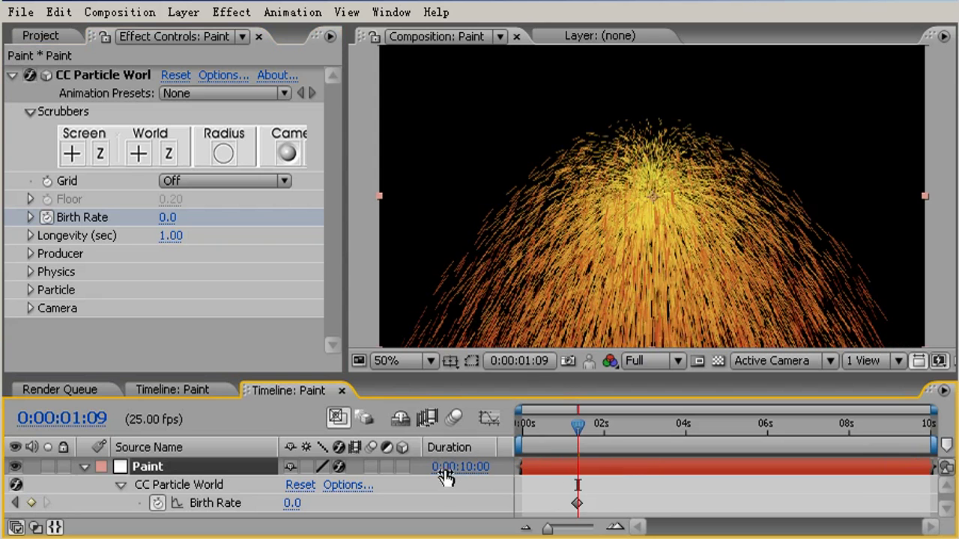
right_click(466, 448)
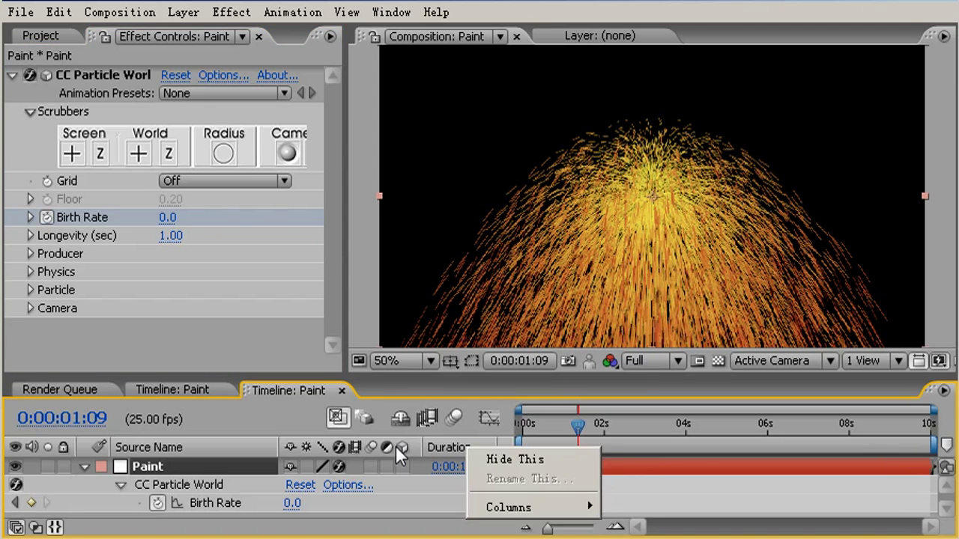
mouse_move(516, 507)
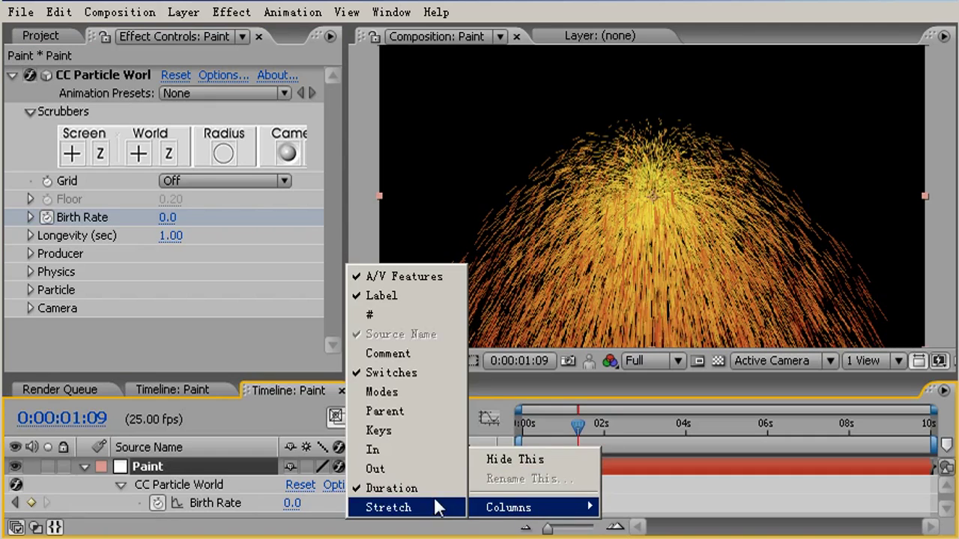
click(405, 495)
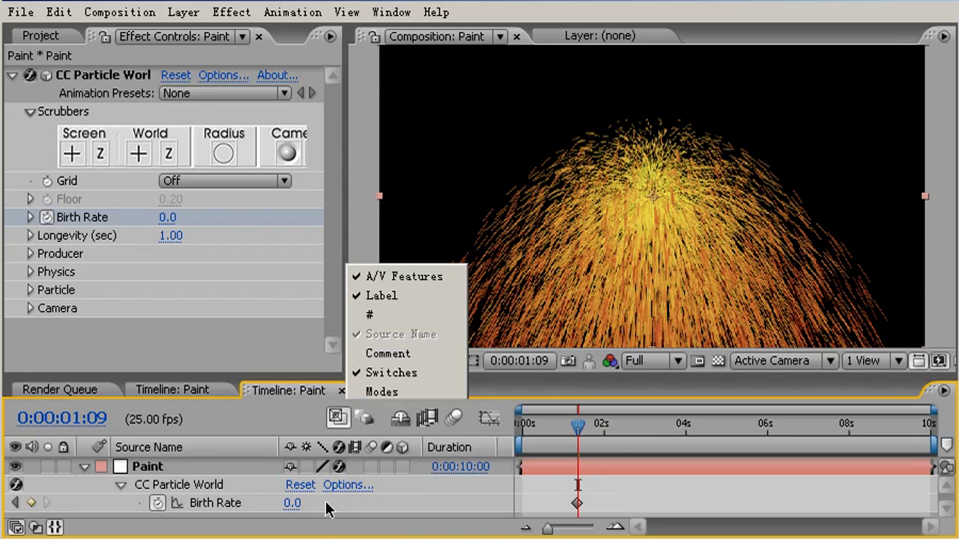
click(472, 468)
text(120)
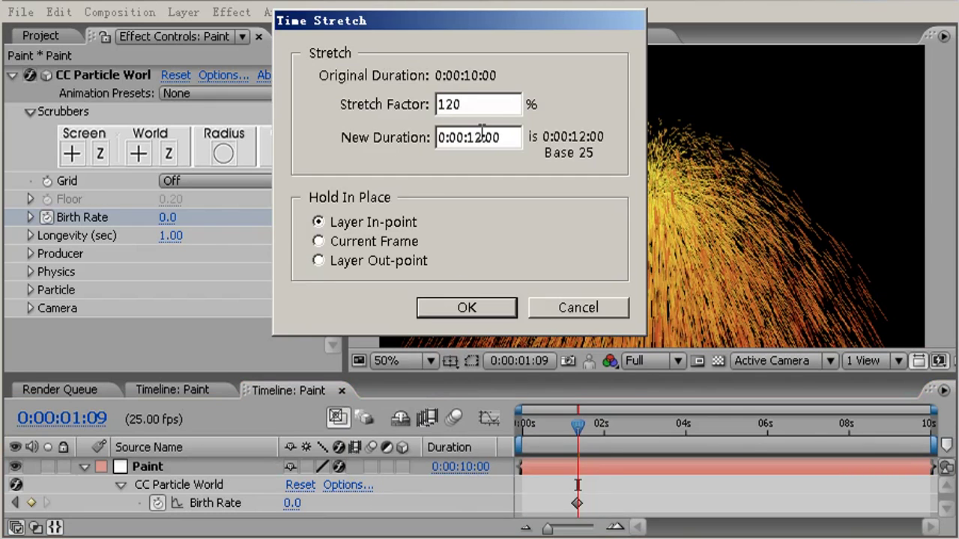
key(Return)
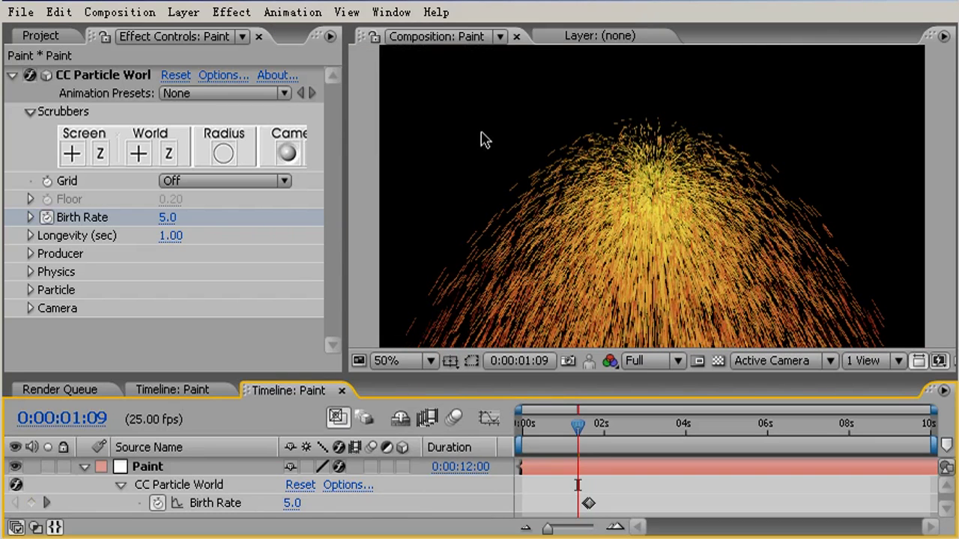
Step: Slide the Paint layer earlier in time so its Birth Rate keyframes line up with 0:00:00:00
click(578, 428)
mouse_move(579, 429)
mouse_down()
mouse_move(591, 430)
mouse_move(586, 438)
mouse_up()
drag(624, 468, 556, 469)
drag(541, 430, 492, 426)
mouse_move(525, 460)
mouse_down()
mouse_move(537, 464)
mouse_move(533, 483)
mouse_move(565, 467)
mouse_move(531, 475)
mouse_move(533, 483)
mouse_up()
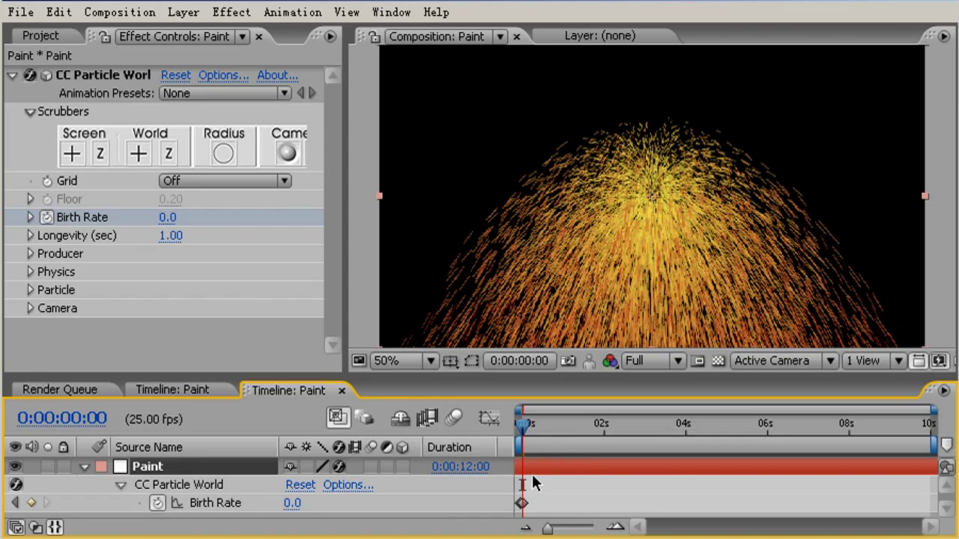
Step: Set CC Particle World's Longevity to 17 seconds and move the current time to 0:00:01:09 to check the particles
click(168, 236)
text(17)
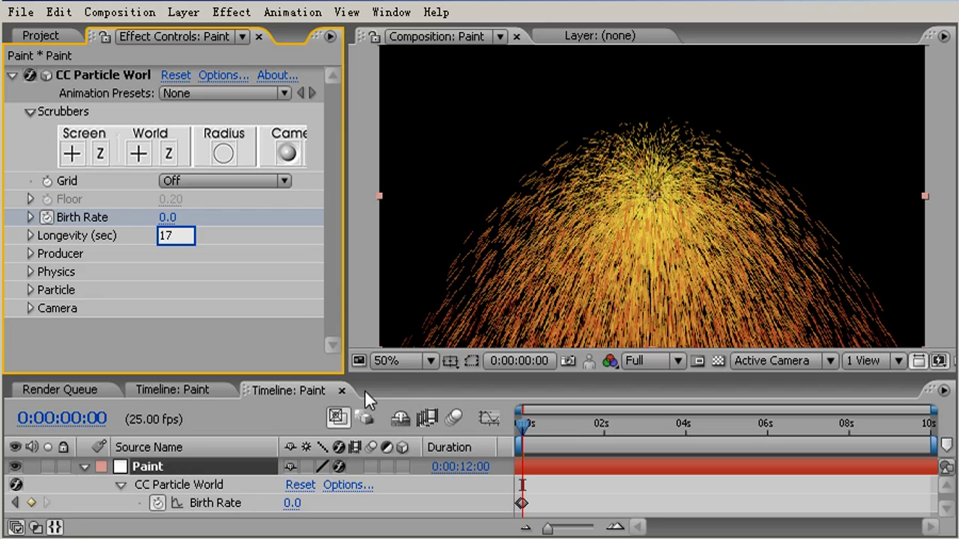
key(Return)
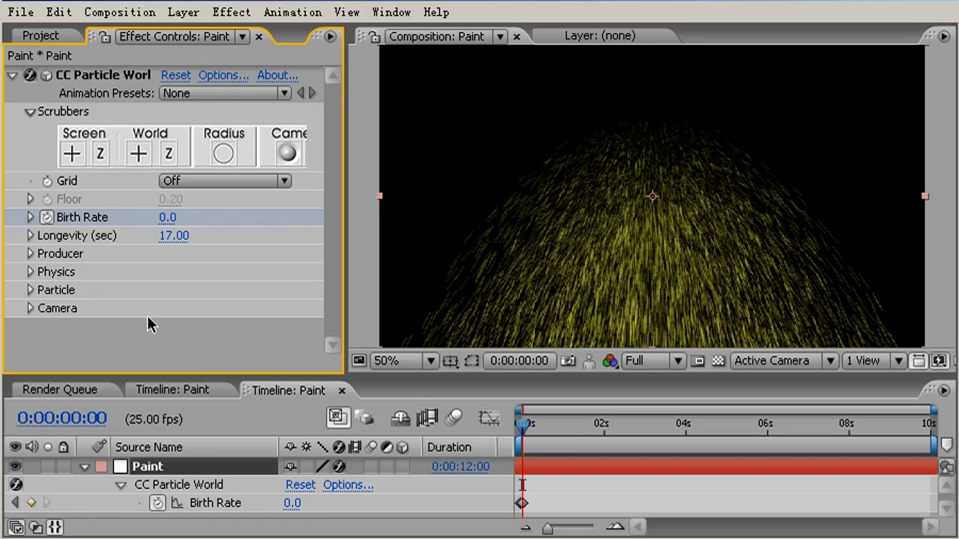
drag(534, 430, 578, 454)
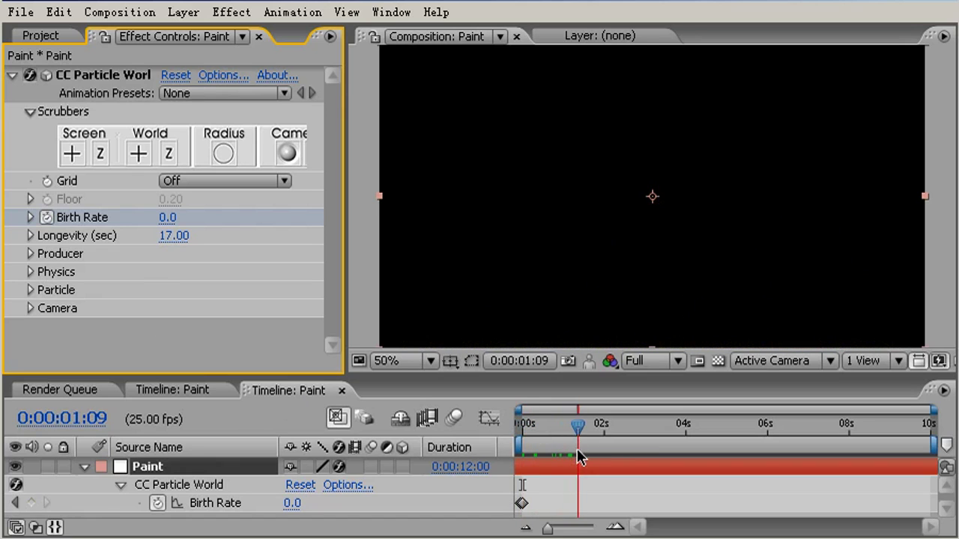
Step: Set the Physics Gravity to 0.020 and return the current time to 0:00:00:00
click(30, 273)
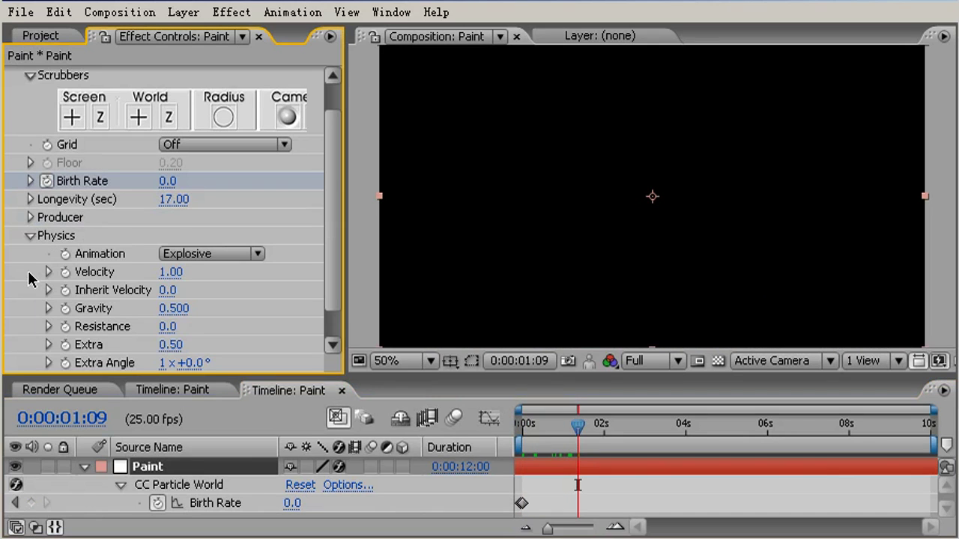
click(177, 309)
text(0)
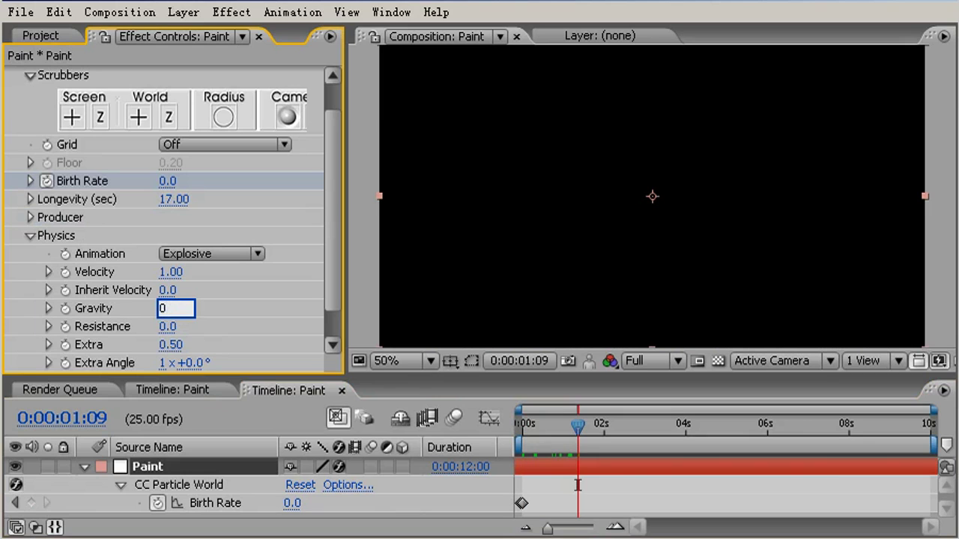
key(Return)
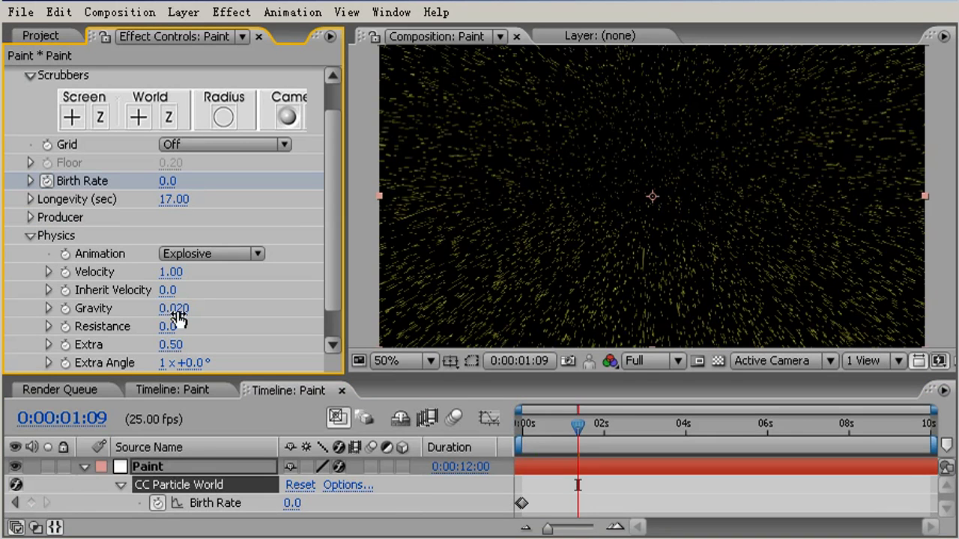
drag(577, 424, 517, 427)
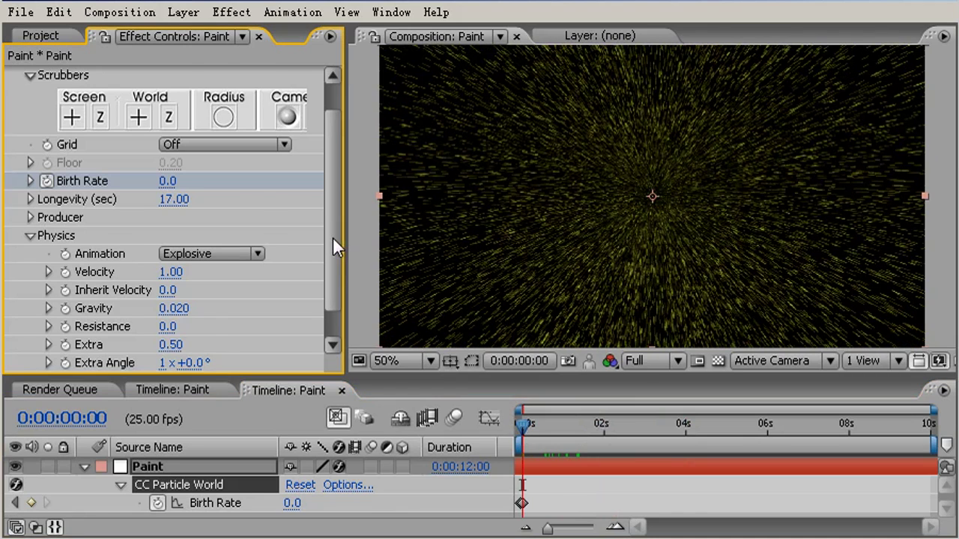
Step: Switch the Physics Animation to Twirl with a Resistance of 0.7 and a Velocity of 1.43
scroll(333, 236, down, 2)
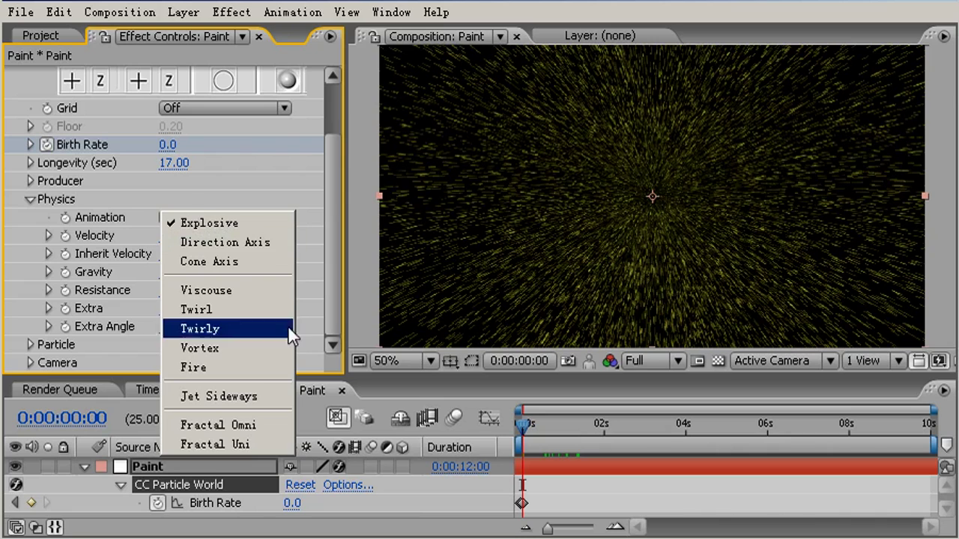
click(241, 310)
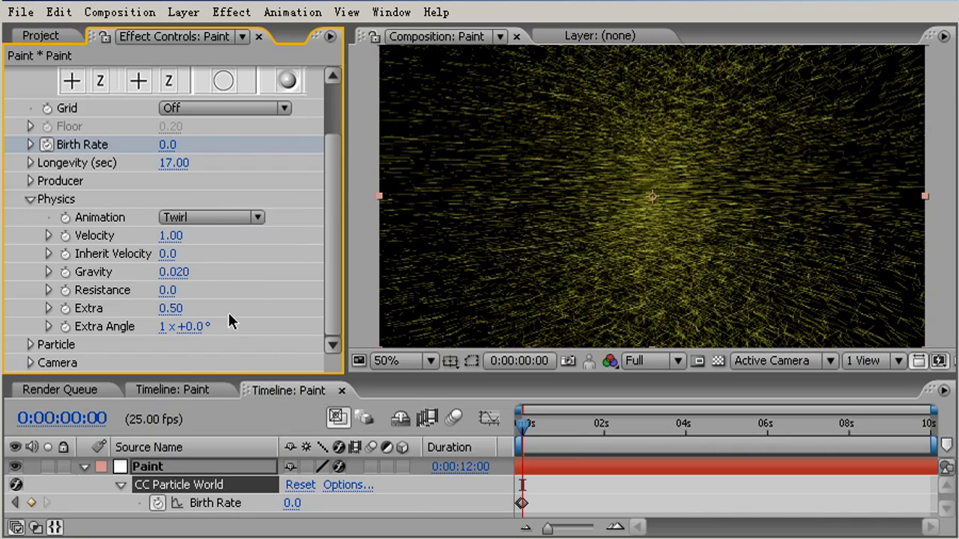
mouse_move(167, 290)
mouse_down()
mouse_move(192, 290)
mouse_move(178, 295)
mouse_up()
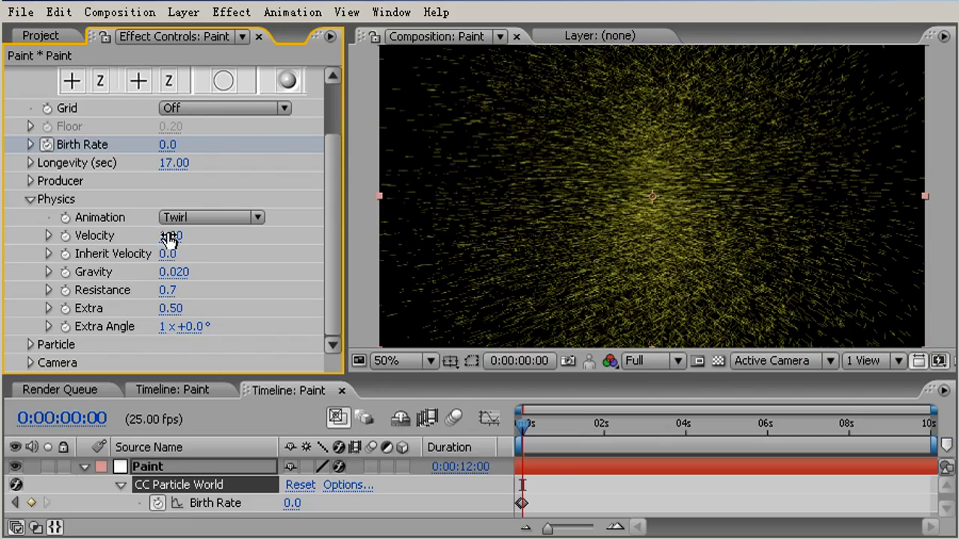
drag(177, 236, 218, 242)
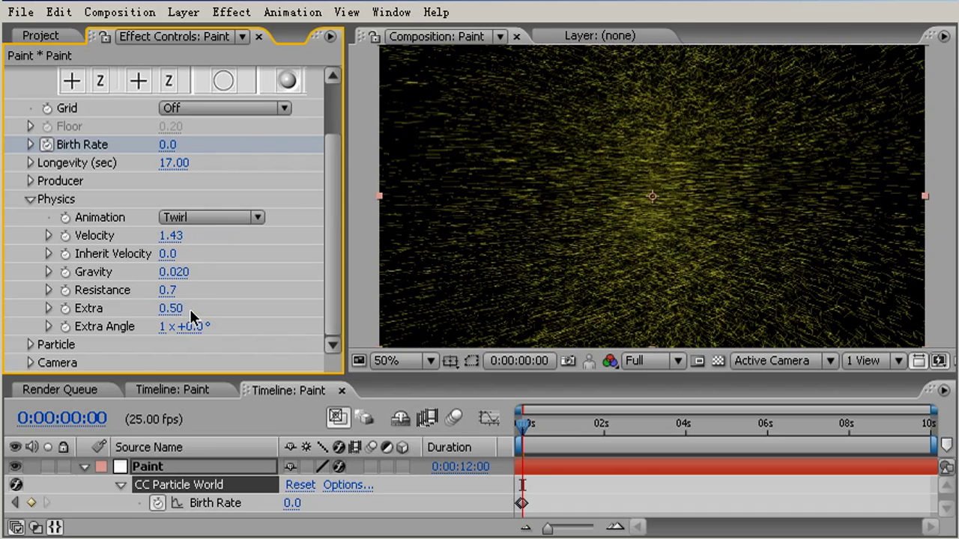
Step: Set the effect's Camera Distance to 1.53
click(30, 363)
scroll(319, 265, down, 3)
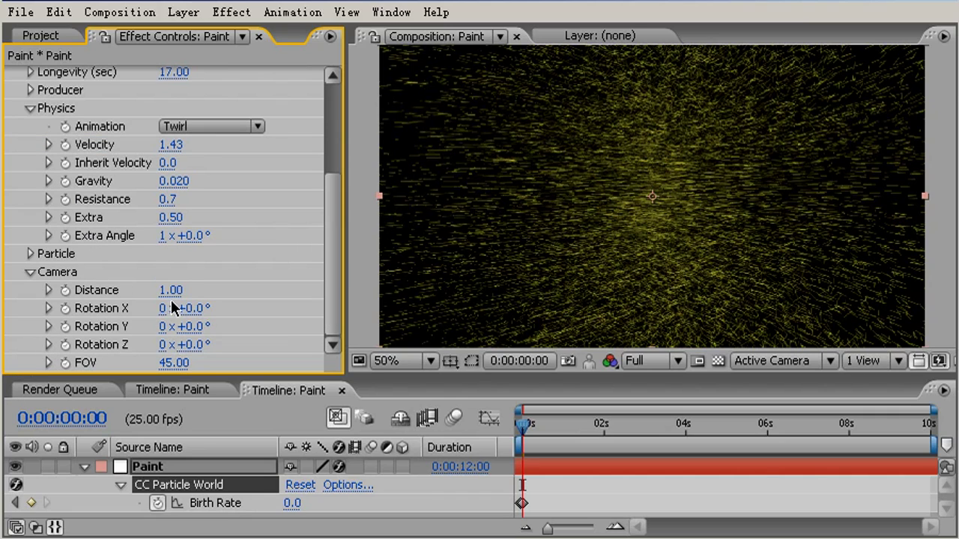
drag(161, 292, 212, 288)
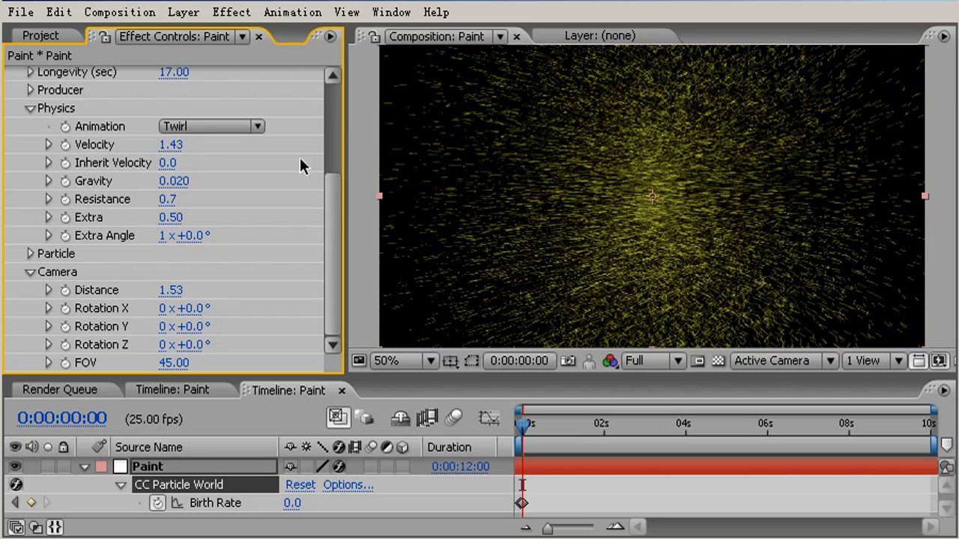
Step: Set the Producer's Position X to -0.03 and its radii to X 2.3, Y 1.3 and Z 1.5
drag(332, 203, 318, 162)
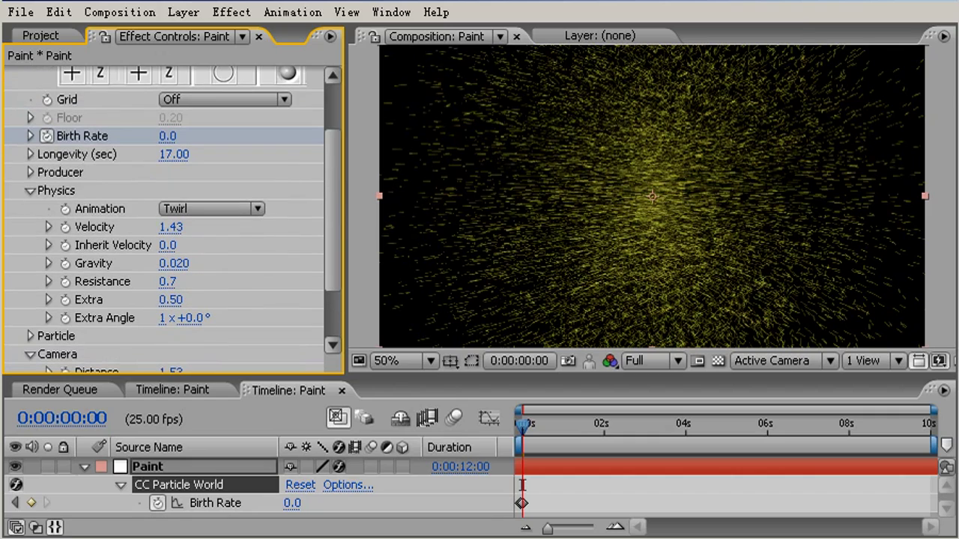
click(30, 173)
mouse_move(168, 190)
mouse_down()
mouse_move(217, 185)
mouse_move(133, 202)
mouse_move(190, 198)
mouse_move(179, 203)
mouse_up()
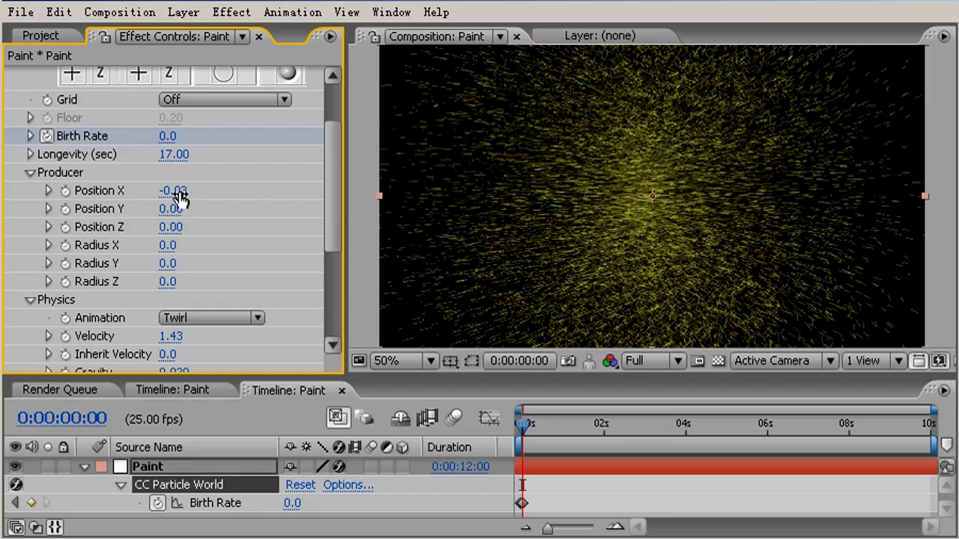
drag(168, 250, 377, 220)
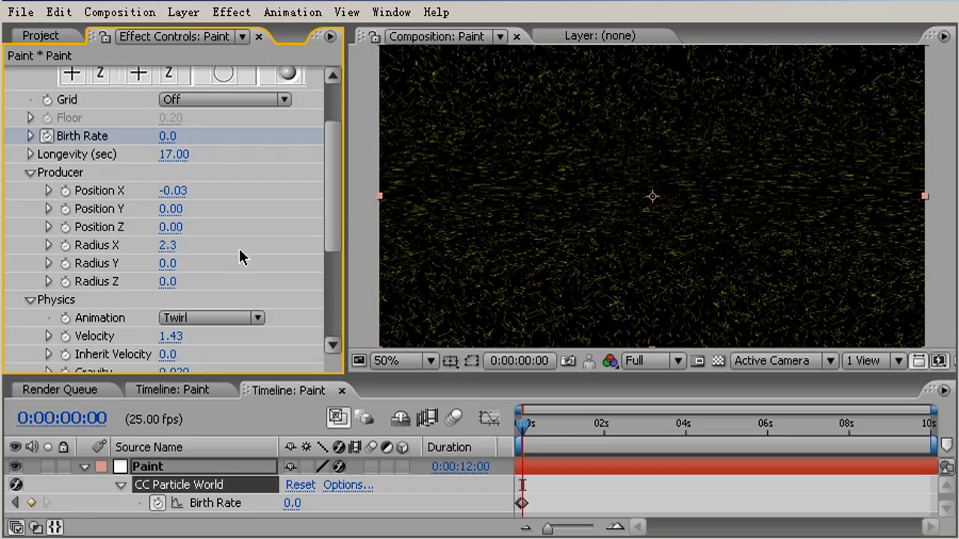
drag(165, 267, 274, 268)
drag(165, 287, 301, 268)
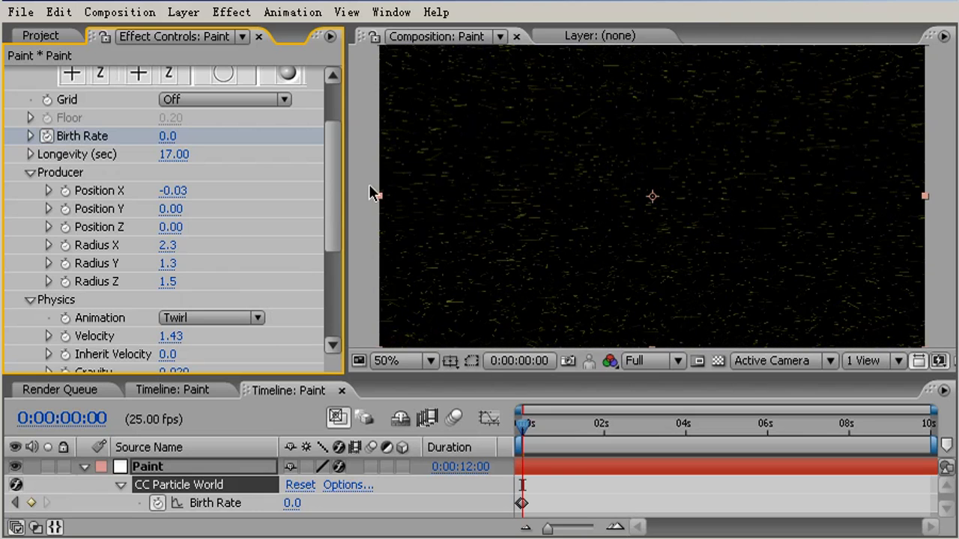
Step: Set the Producer's Radius Z to 7.0 with the Camera Distance pulled out to 5.73, and restore the Distance to 1.53
drag(335, 191, 333, 301)
mouse_move(170, 291)
mouse_down()
mouse_move(136, 290)
mouse_move(196, 290)
mouse_move(113, 304)
mouse_move(188, 291)
mouse_up()
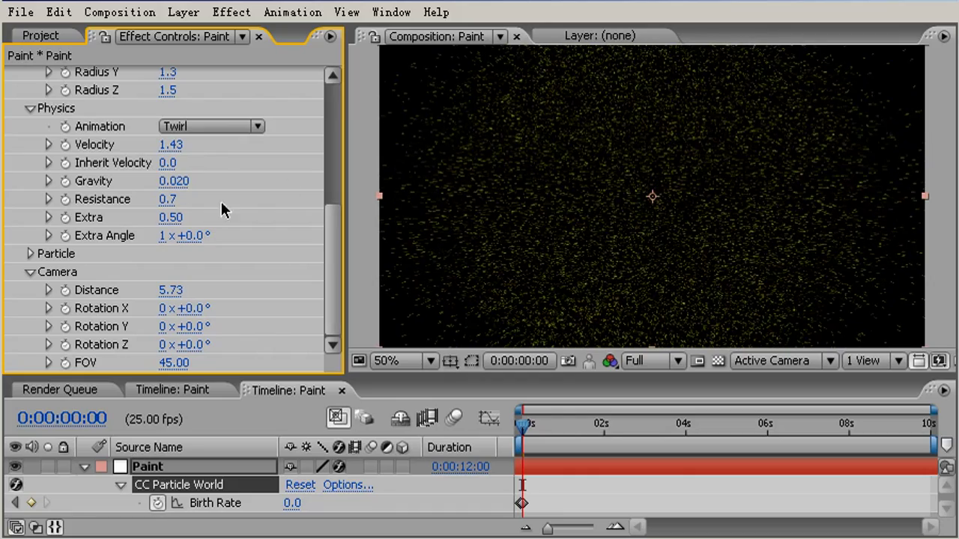
drag(167, 90, 296, 227)
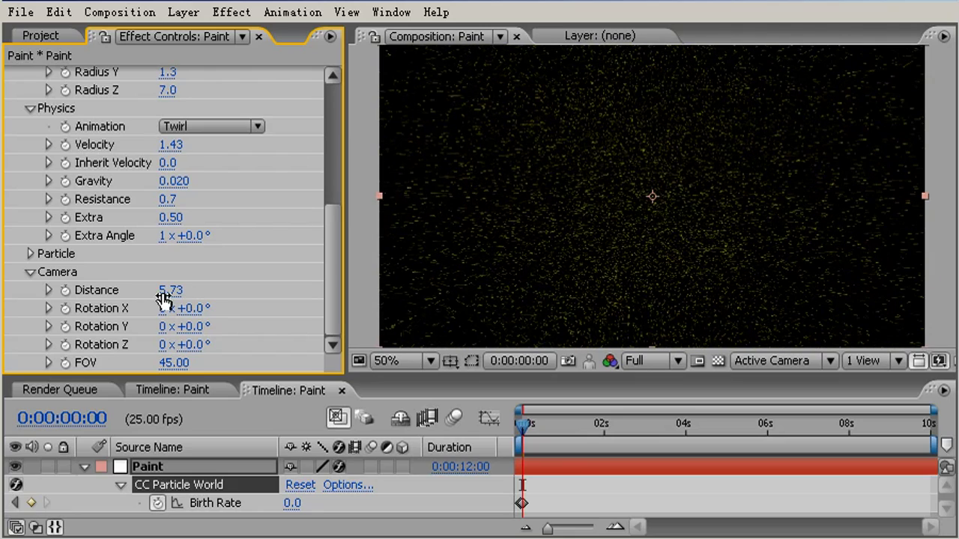
drag(172, 291, 126, 313)
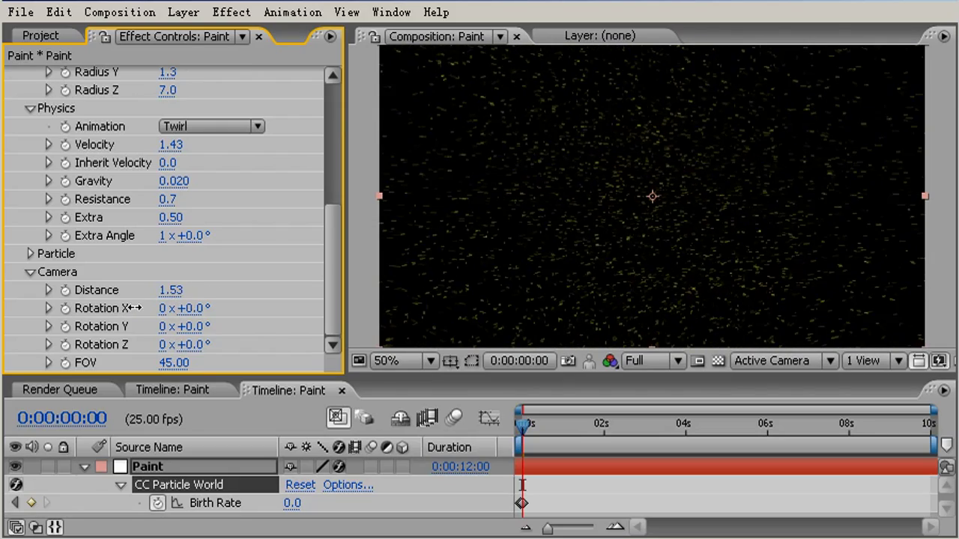
Step: Collapse the Physics and Producer settings, try the Faded Sphere particle type, and settle on Shaded Sphere as Particle Type
drag(330, 226, 310, 225)
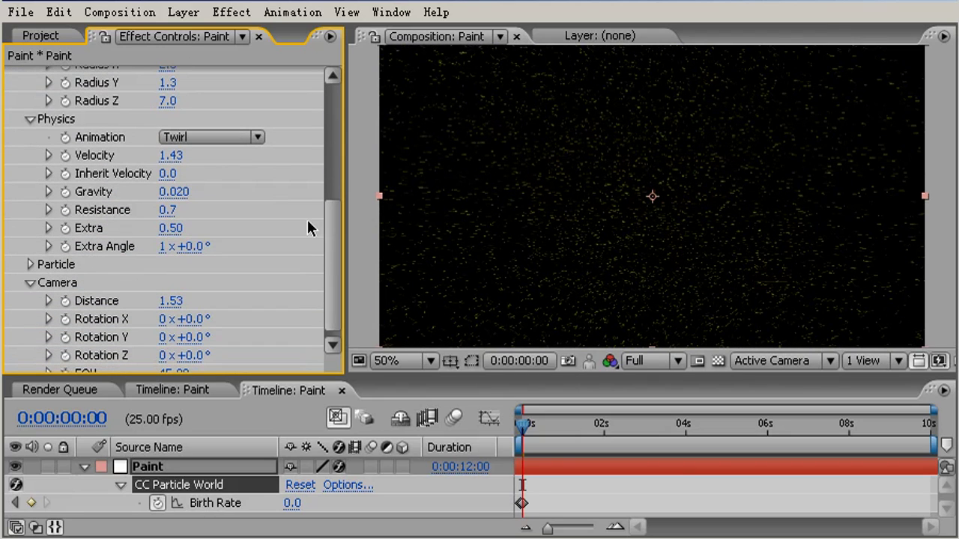
click(29, 120)
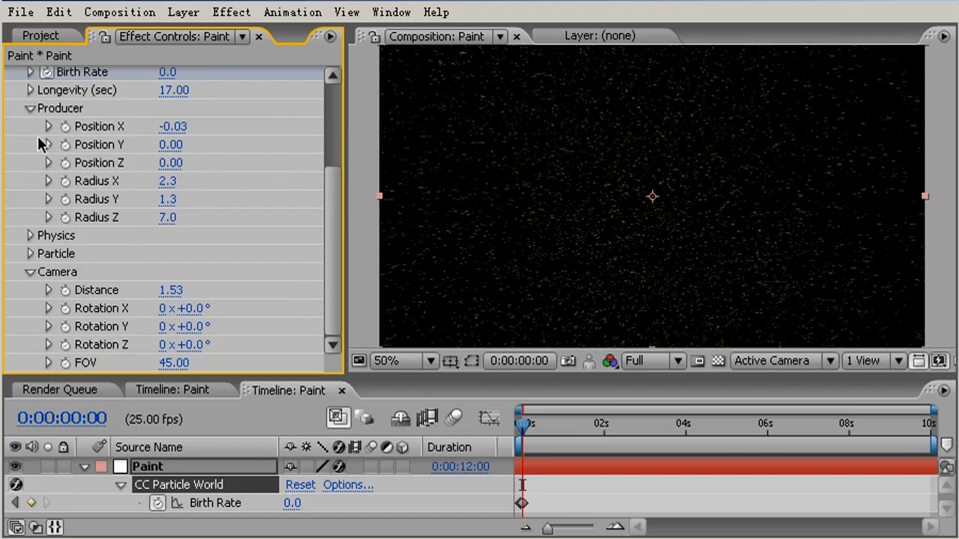
click(30, 109)
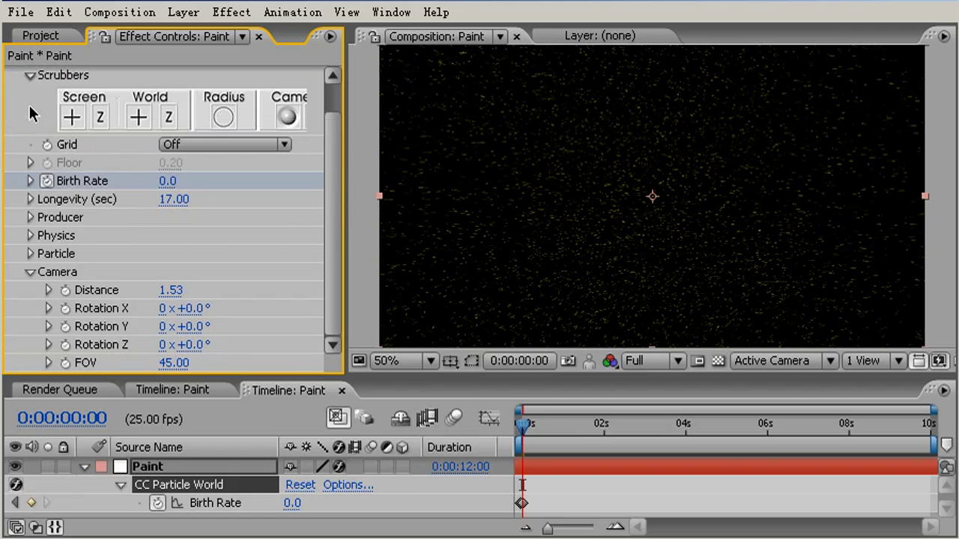
click(30, 254)
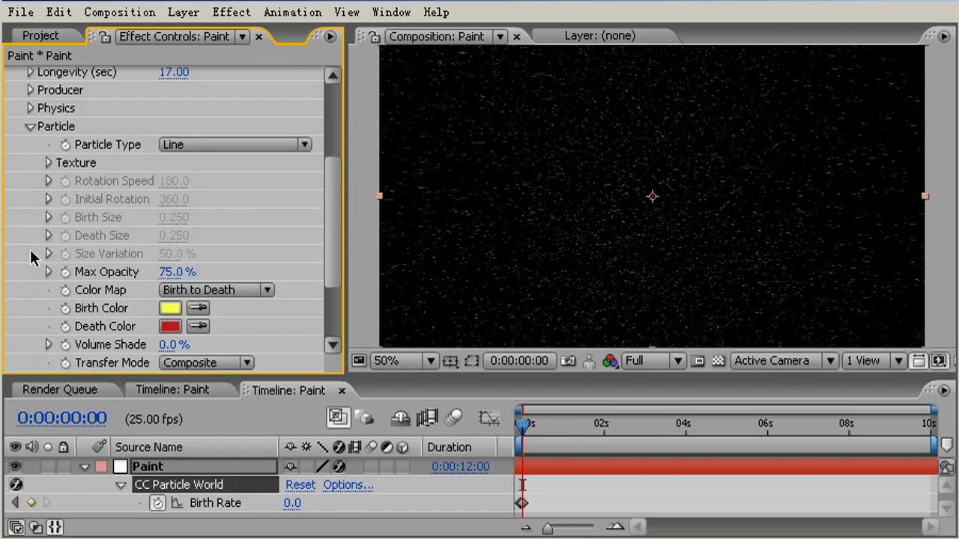
click(248, 145)
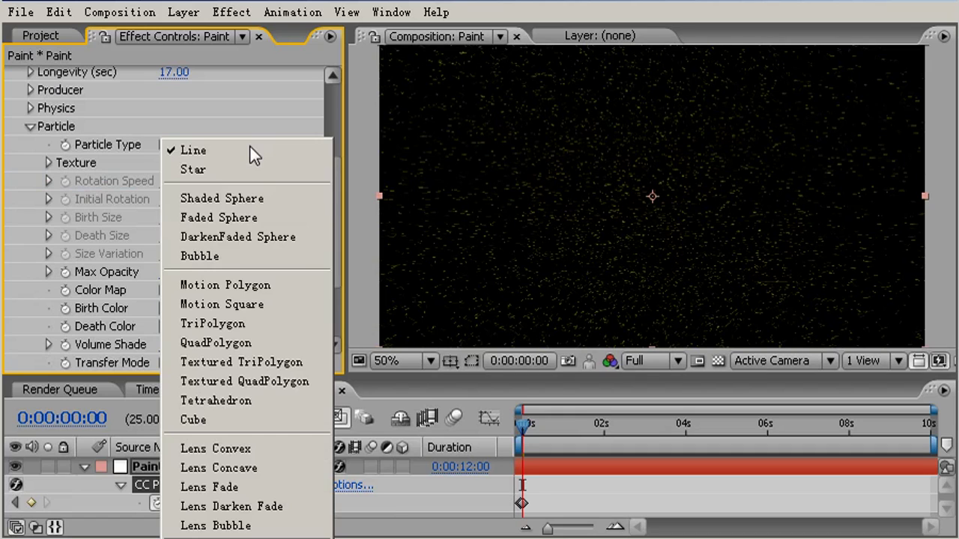
click(258, 218)
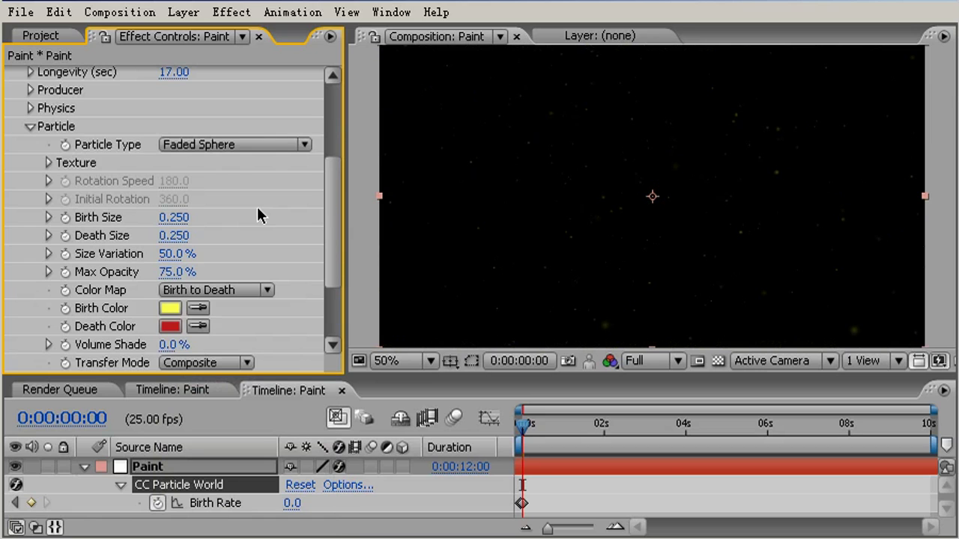
click(273, 146)
click(233, 127)
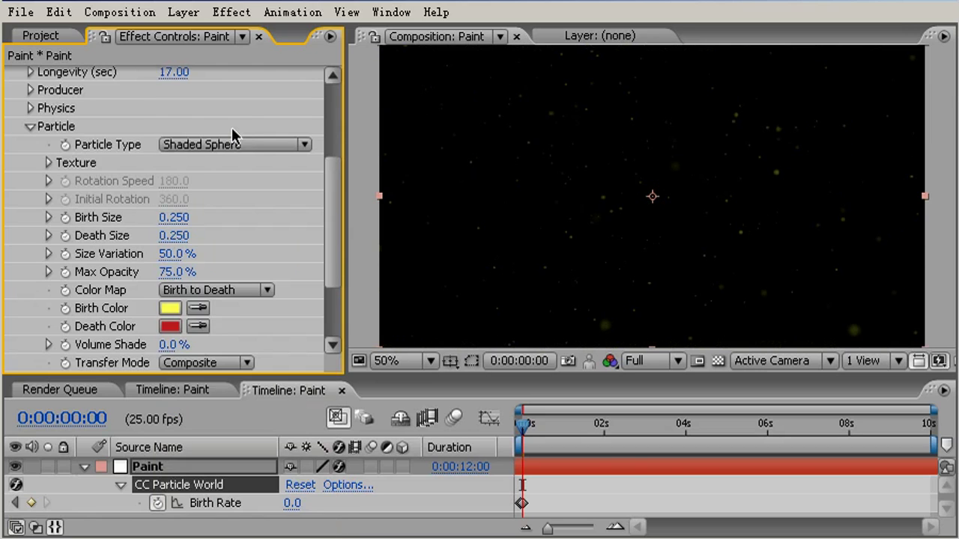
Step: Set the particles' Birth Color to light blue 50C7FF and sample that colour for the Death Color
click(168, 314)
click(313, 311)
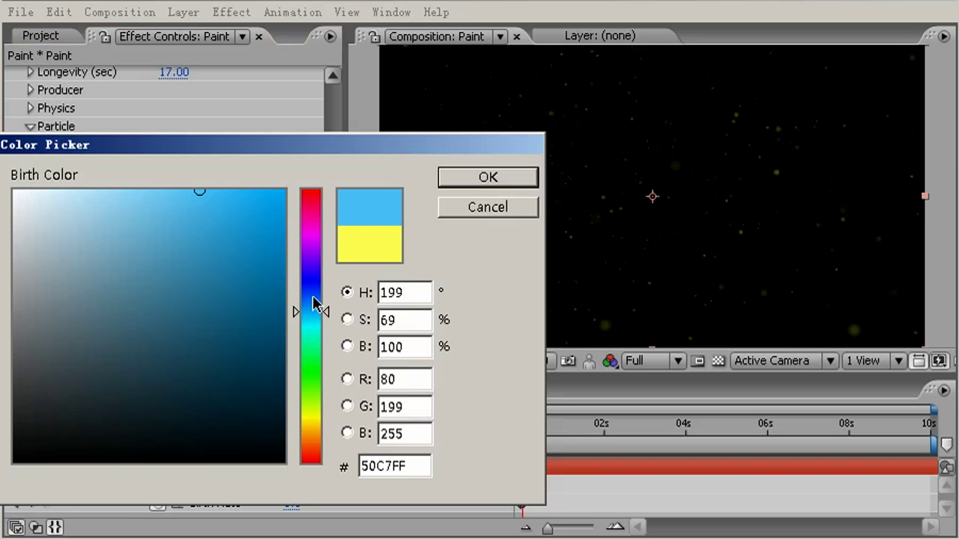
click(488, 180)
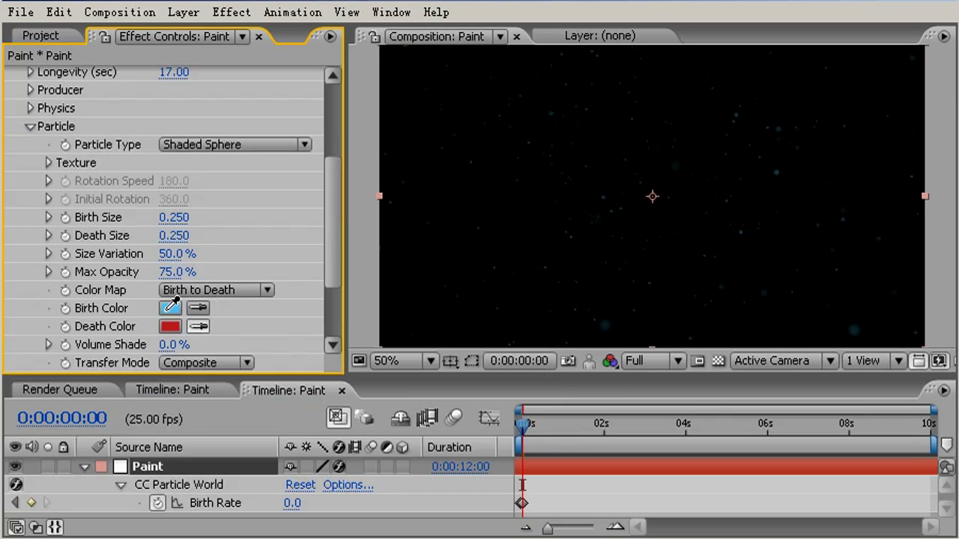
click(166, 309)
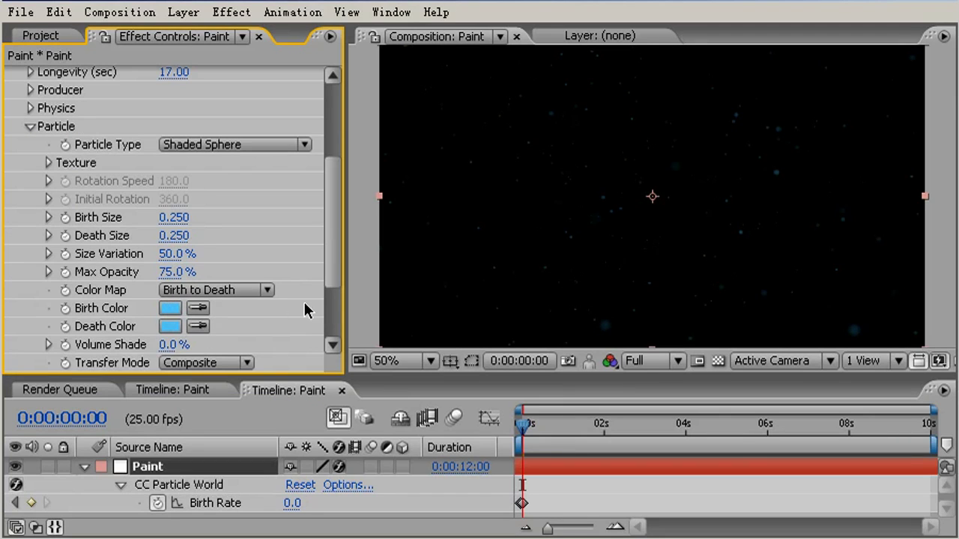
Step: Set the particles' Volume Shade to 100 %
click(171, 344)
text(10)
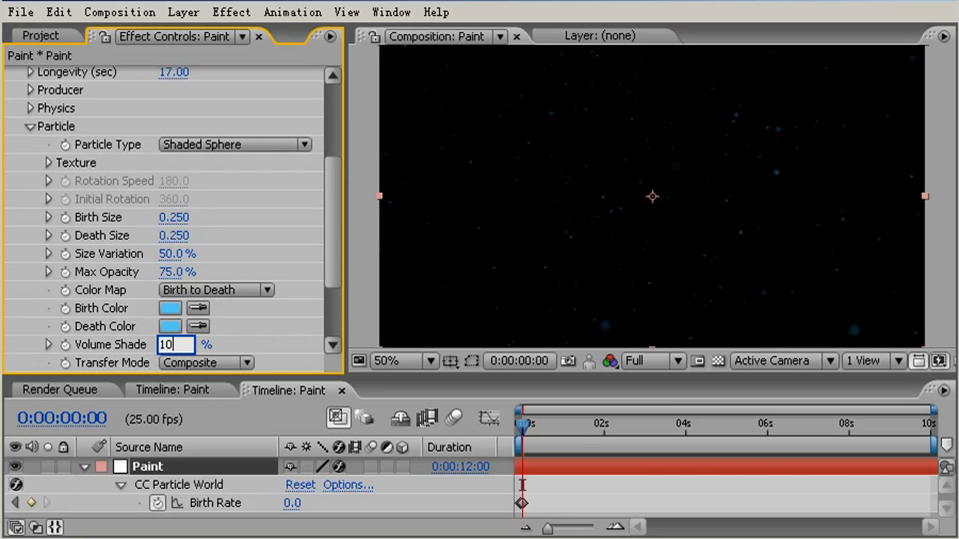
key(Return)
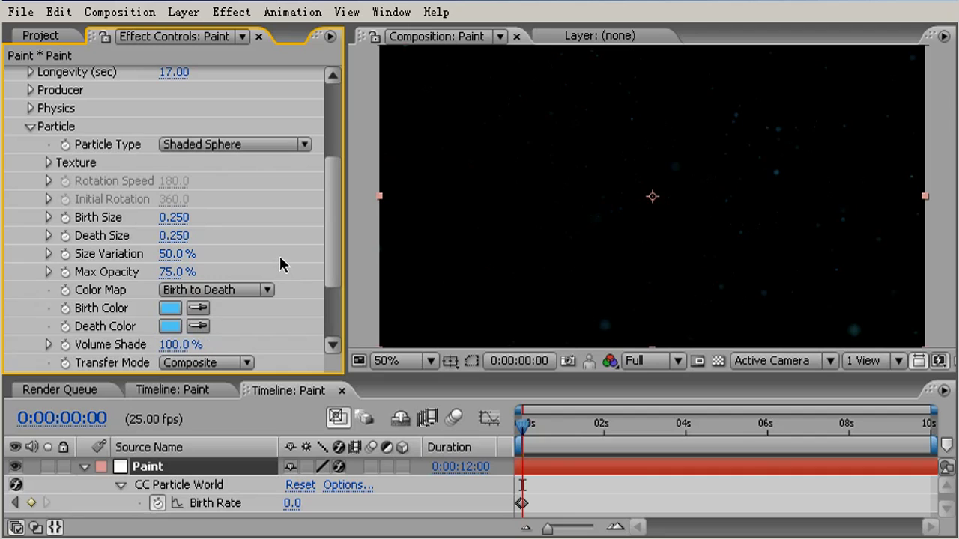
Step: Set the particles' Max Opacity to 100 % and Size Variation to 100 %
click(180, 273)
text(90)
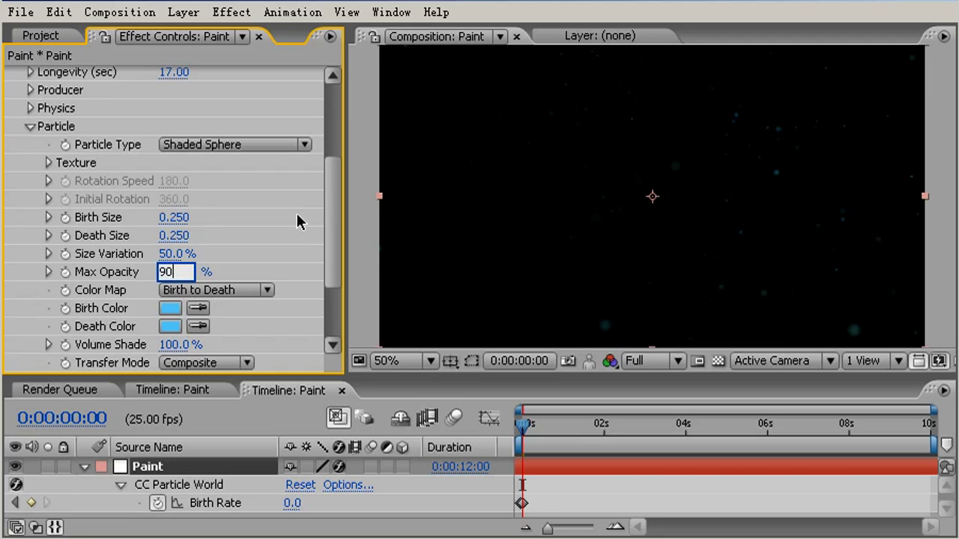
key(Return)
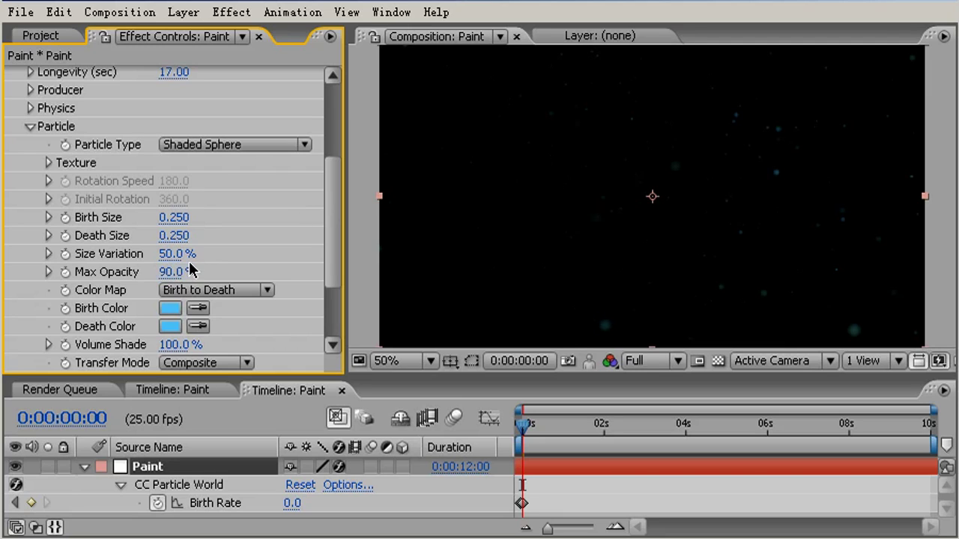
click(169, 272)
text(10)
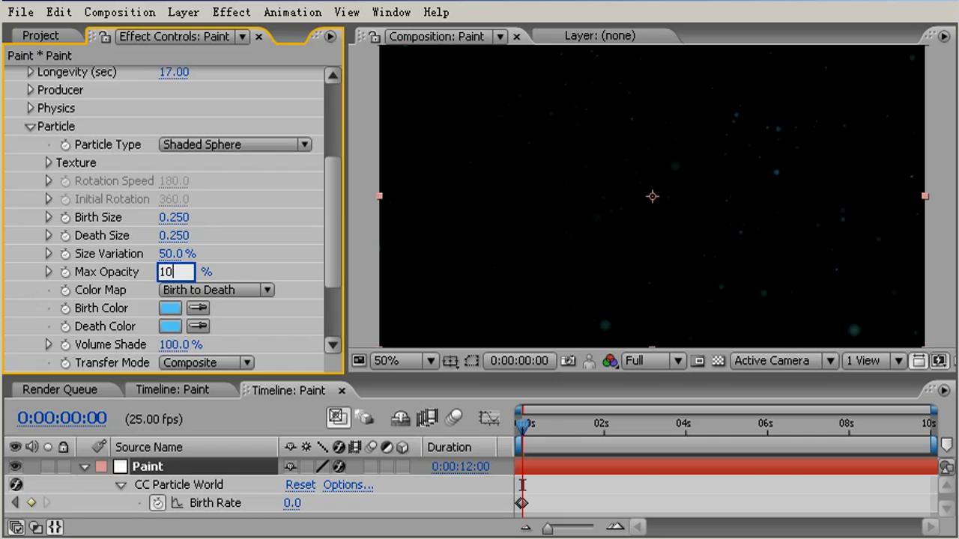
key(Return)
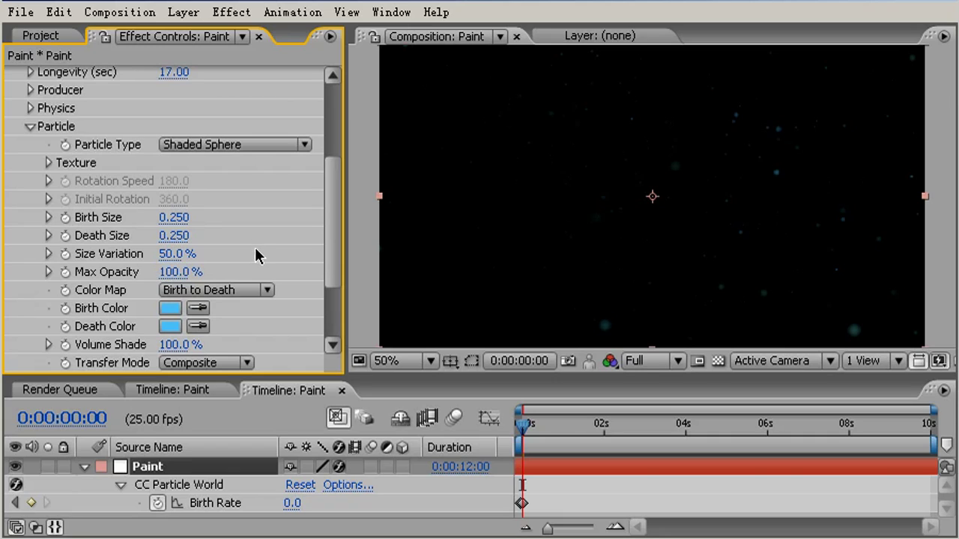
drag(172, 255, 333, 265)
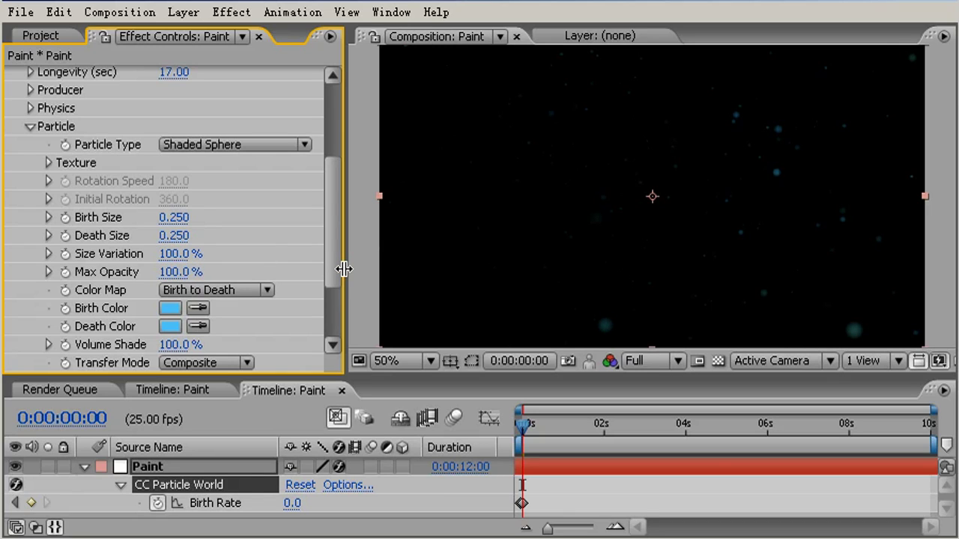
Step: Preview the particle motion through the timeline, return to the start, and collapse the Particle and Camera settings
drag(534, 424, 522, 472)
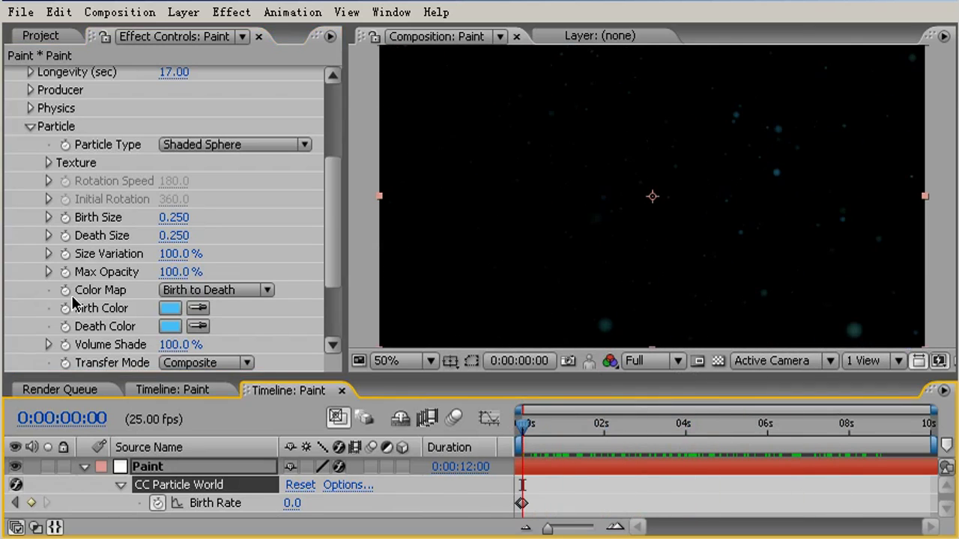
click(30, 127)
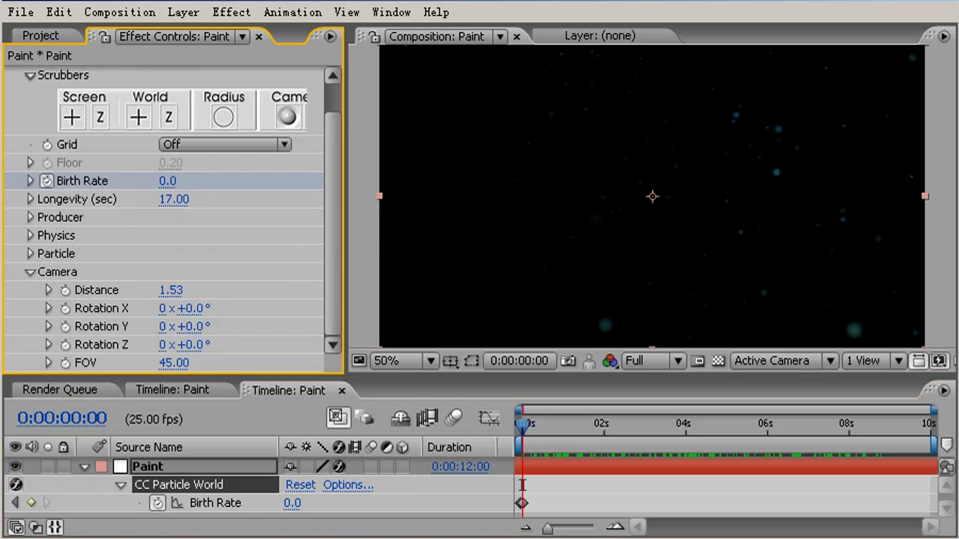
click(31, 273)
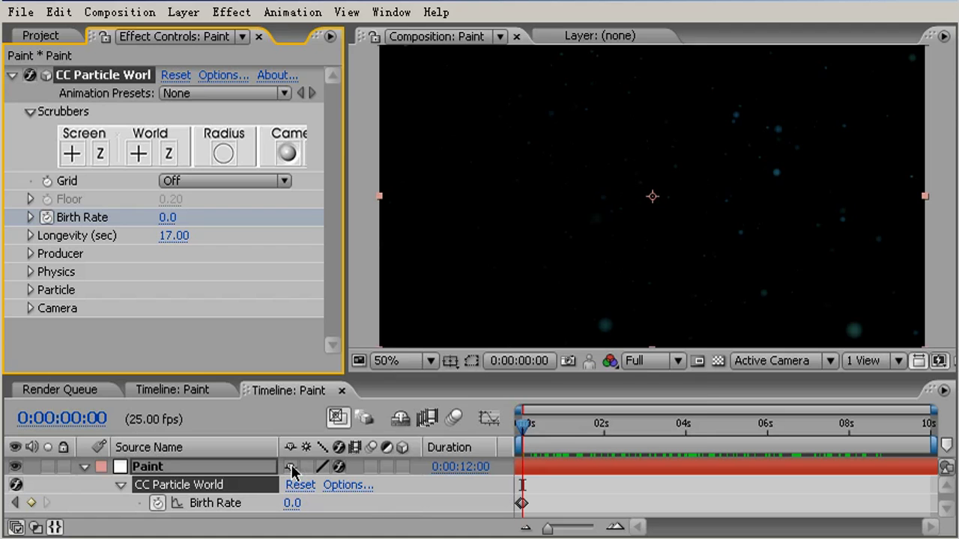
Step: Create a white 720 x 576 solid named Colours and place it below the Paint layer
key(ctrl+y)
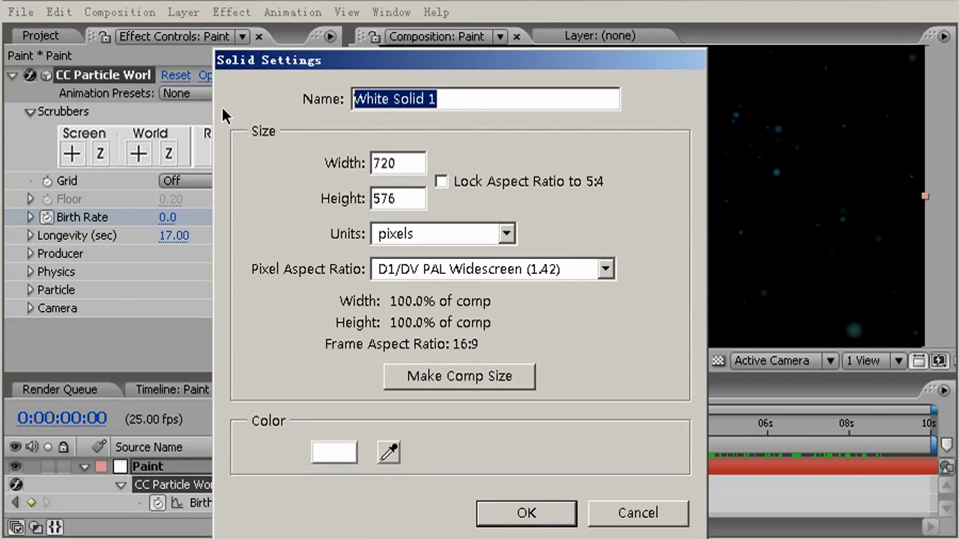
text(Colour)
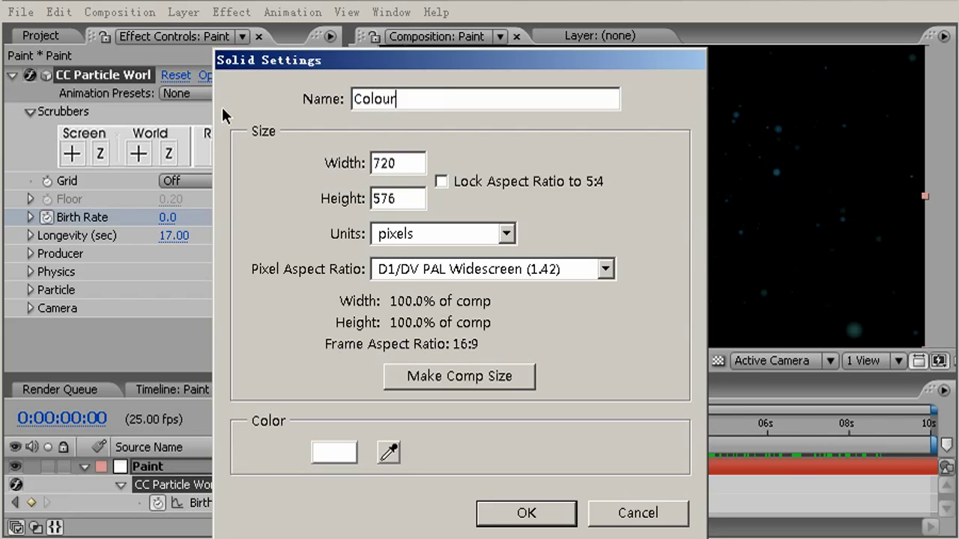
text(s)
key(Return)
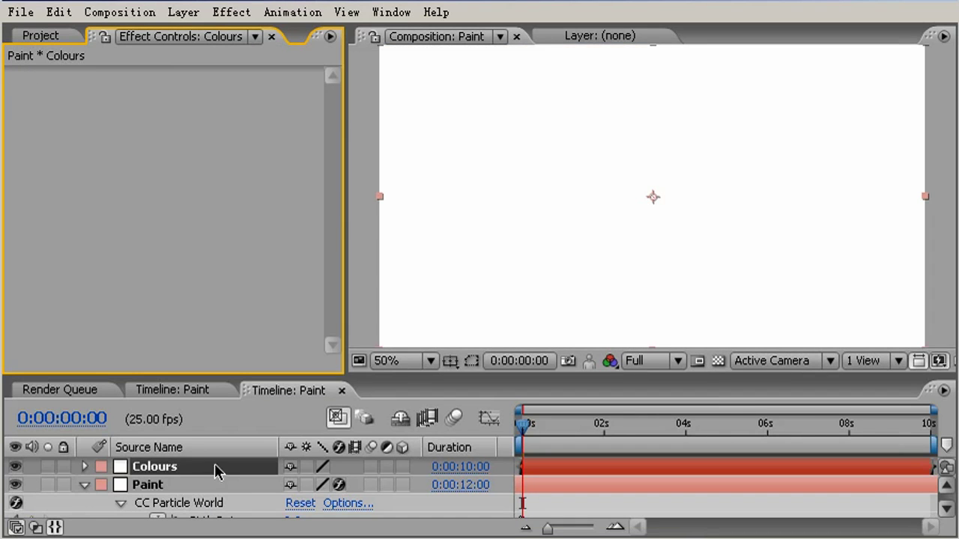
drag(174, 466, 179, 523)
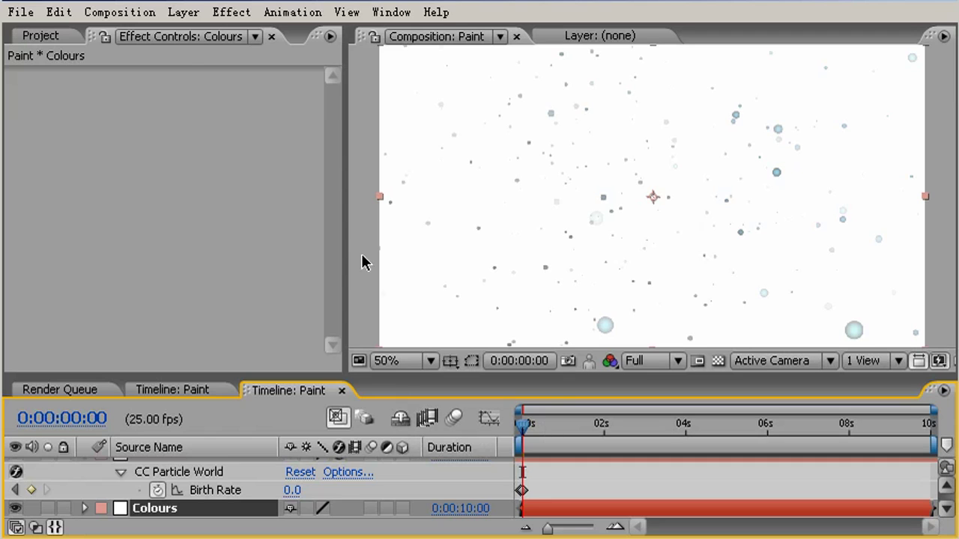
Step: Apply the 4-Color Gradient effect to the Colours layer
click(234, 13)
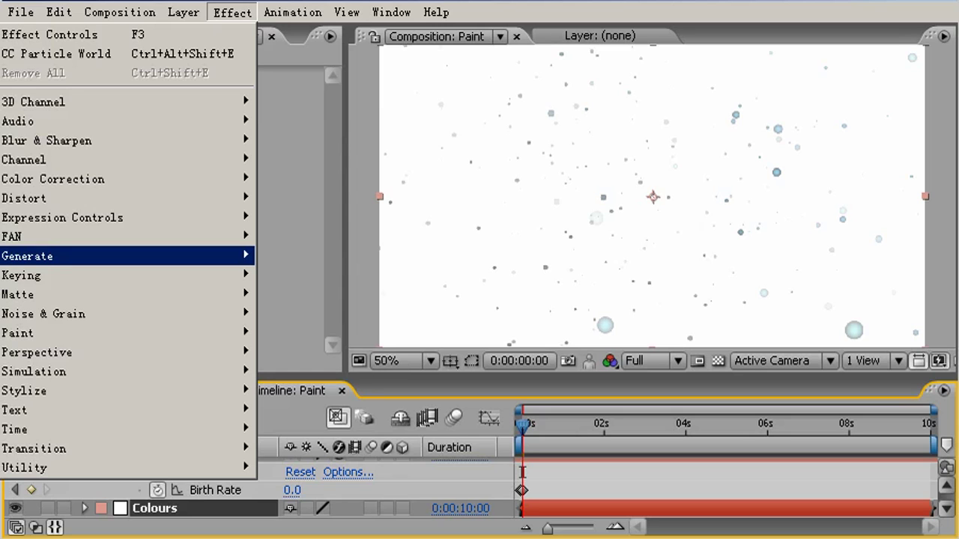
key(Right)
key(Return)
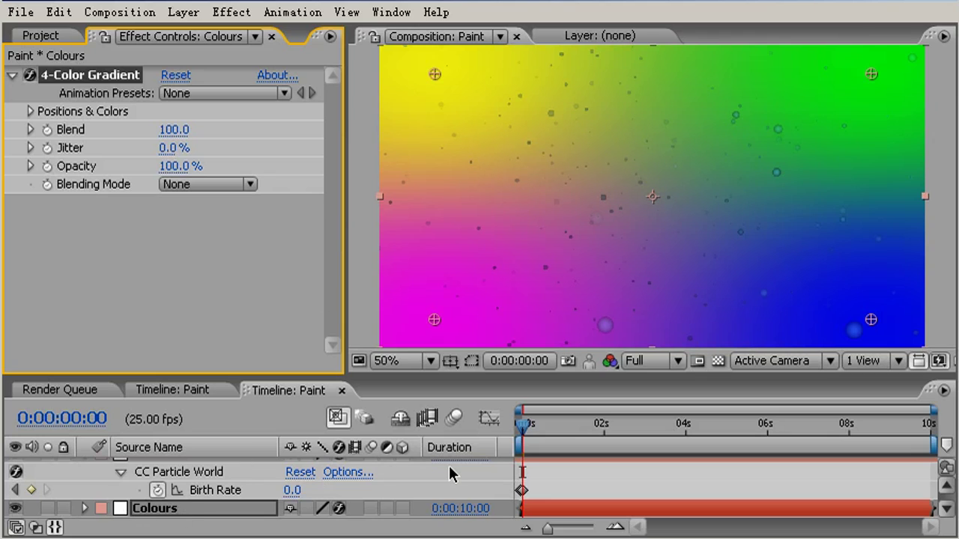
Step: Show the layers' track matte settings and use the Paint layer as Alpha Matte for Colours
key(F4)
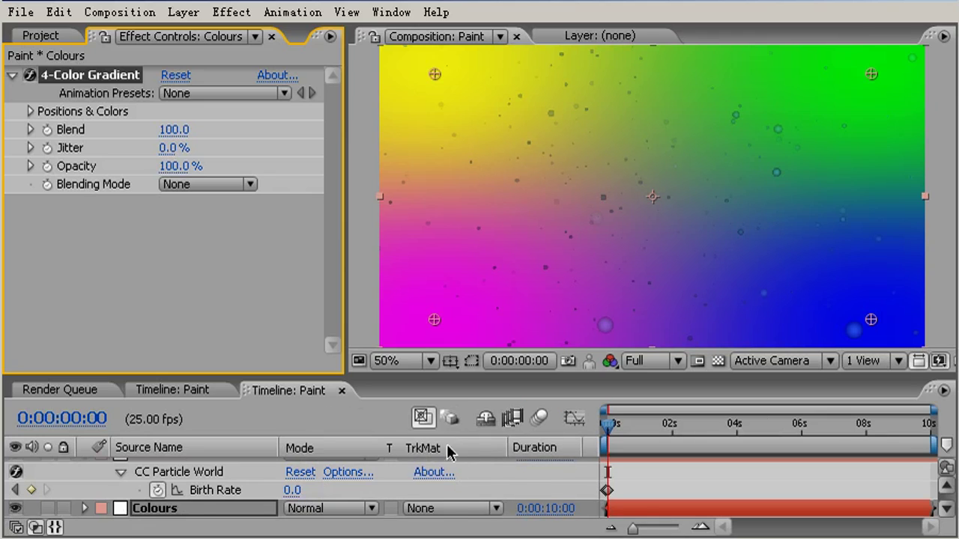
click(483, 510)
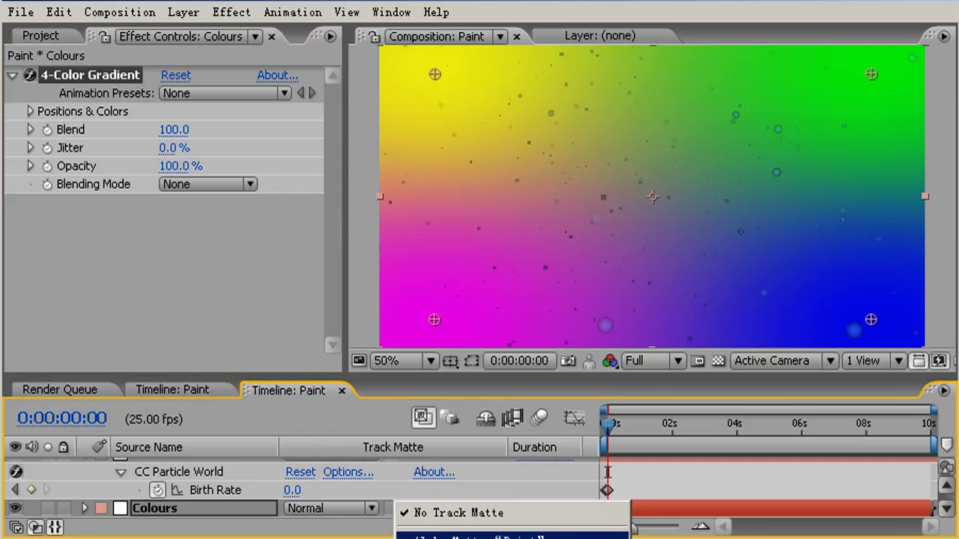
click(486, 538)
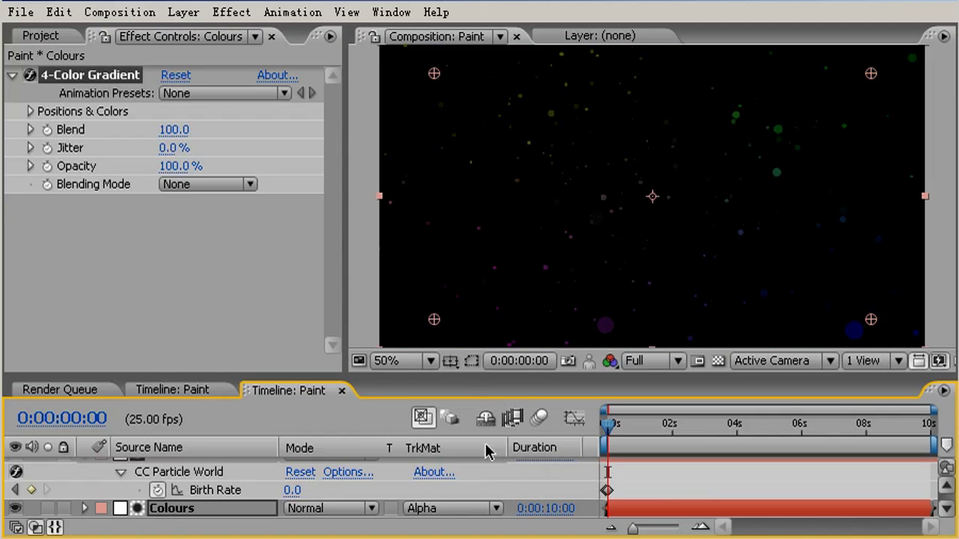
Step: Enlarge the timeline area, collapse the CC Particle World properties there, and select the Paint layer
drag(452, 377, 453, 328)
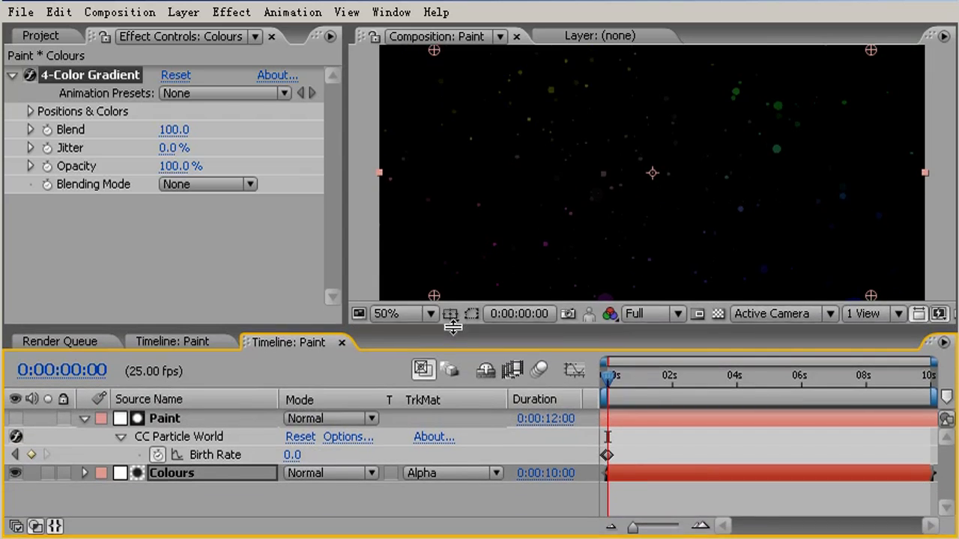
click(120, 438)
click(207, 421)
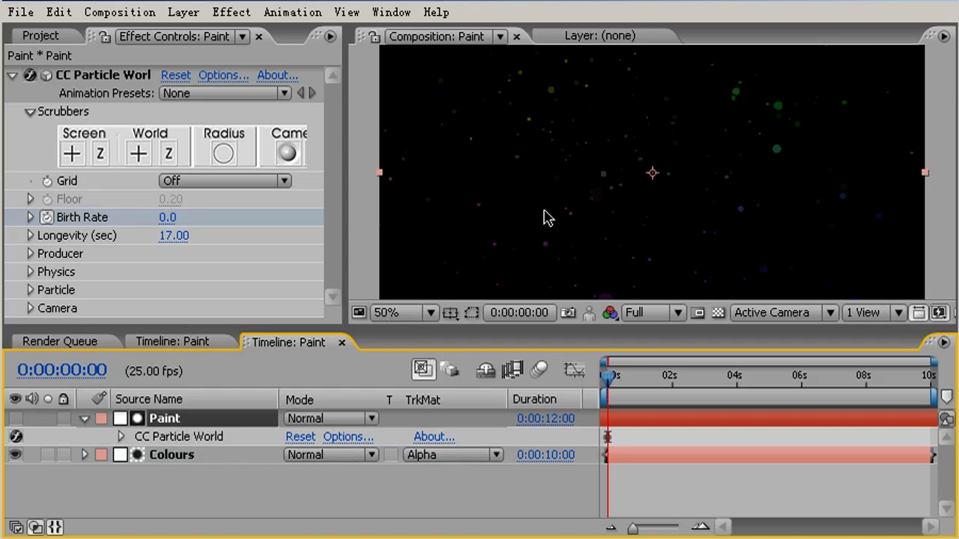
Step: Preview the coloured particles along the timeline, enlarge the composition view again, and return to 0:00:00:00
drag(621, 385, 716, 418)
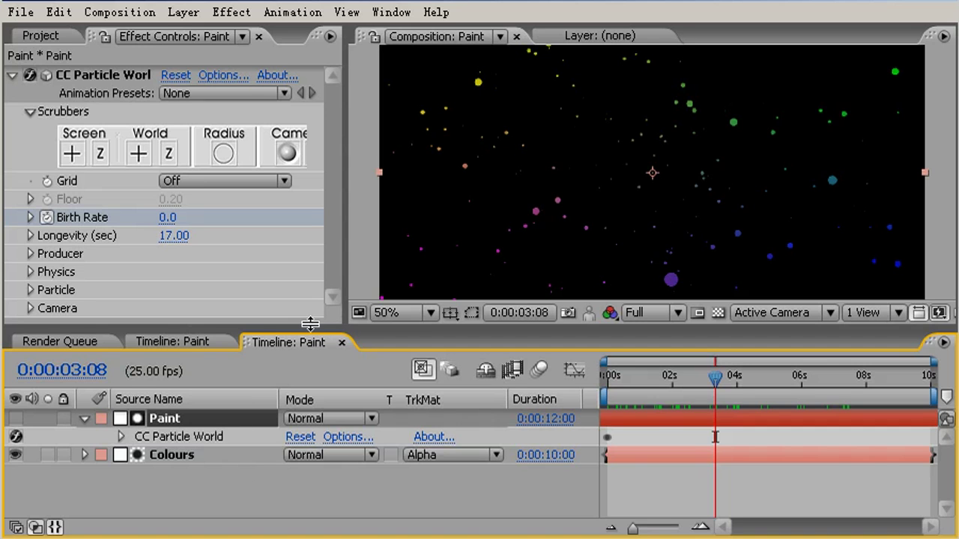
drag(311, 324, 310, 376)
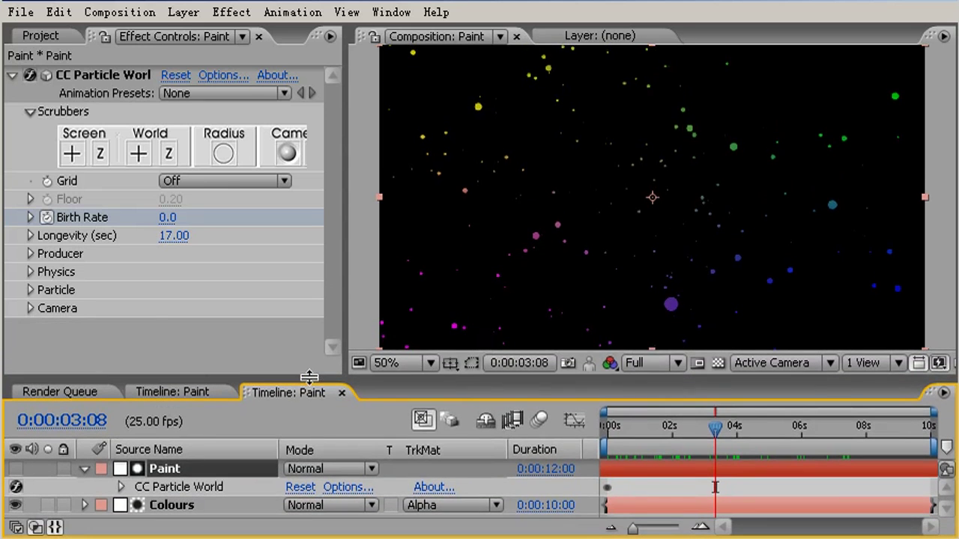
drag(715, 435, 594, 444)
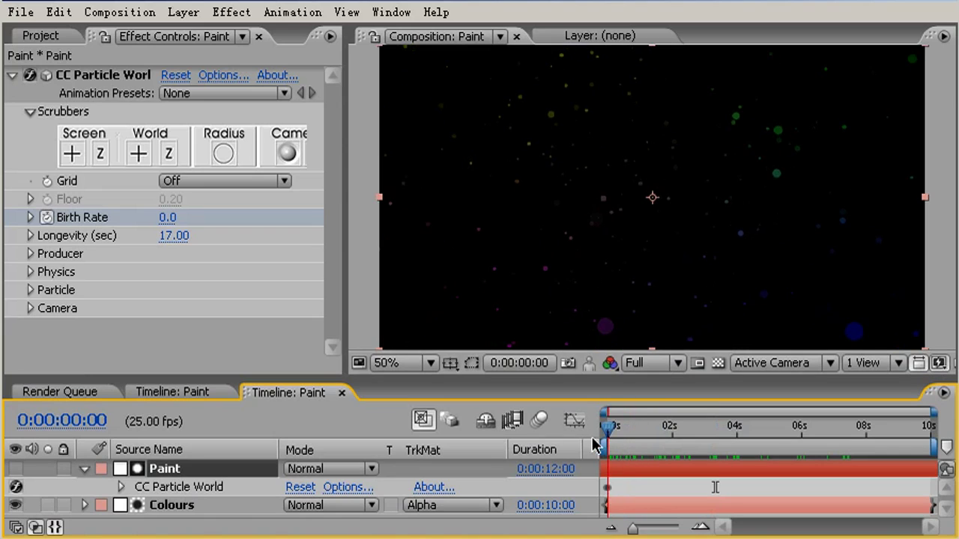
Step: Keyframe the CC Particle World camera's Distance, Rotation X, Y, Z and FOV at 0:00:00:00, and reveal the keyframes in the timeline
click(31, 309)
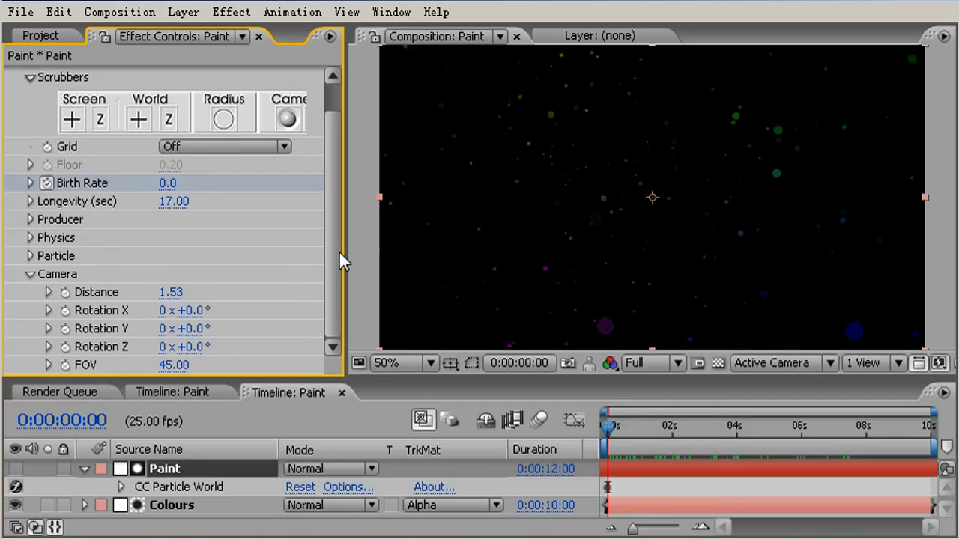
drag(69, 296, 68, 367)
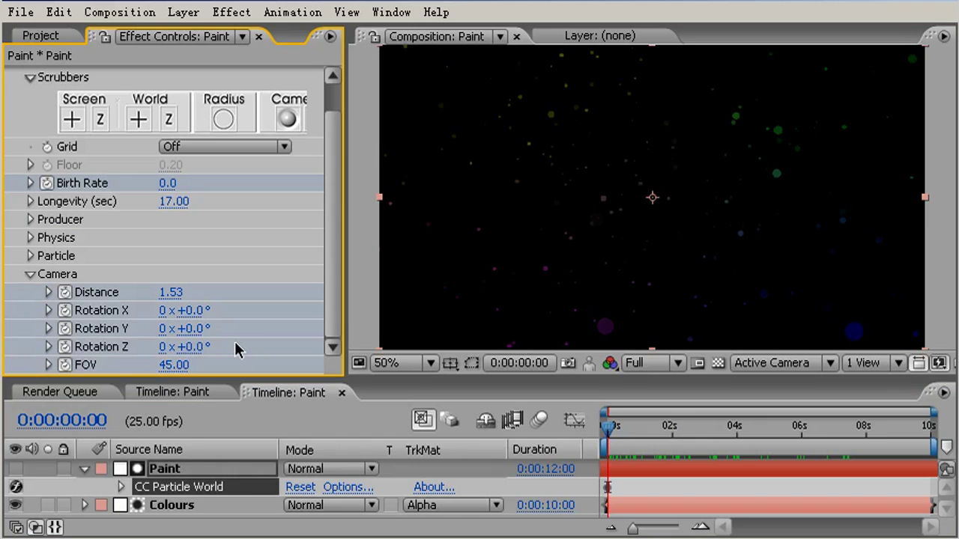
key(u)
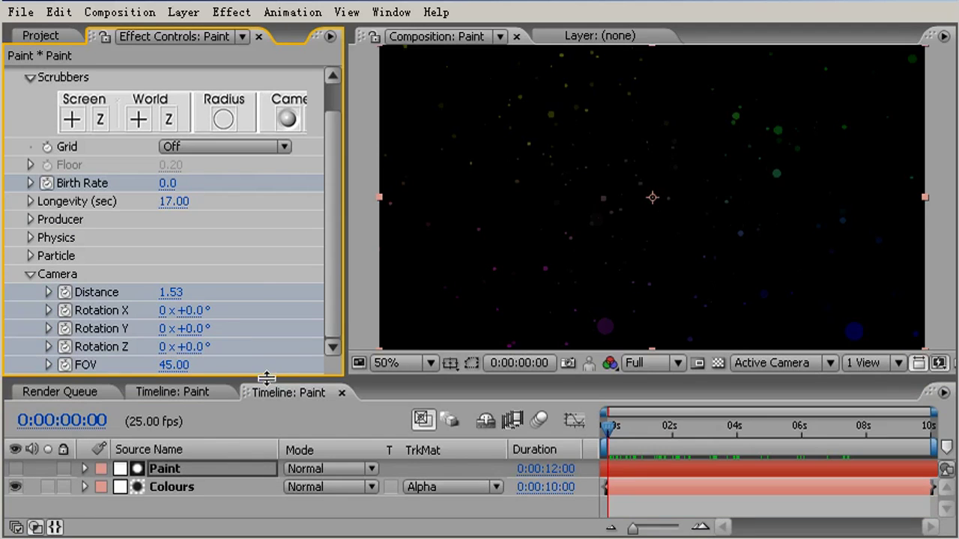
key(u)
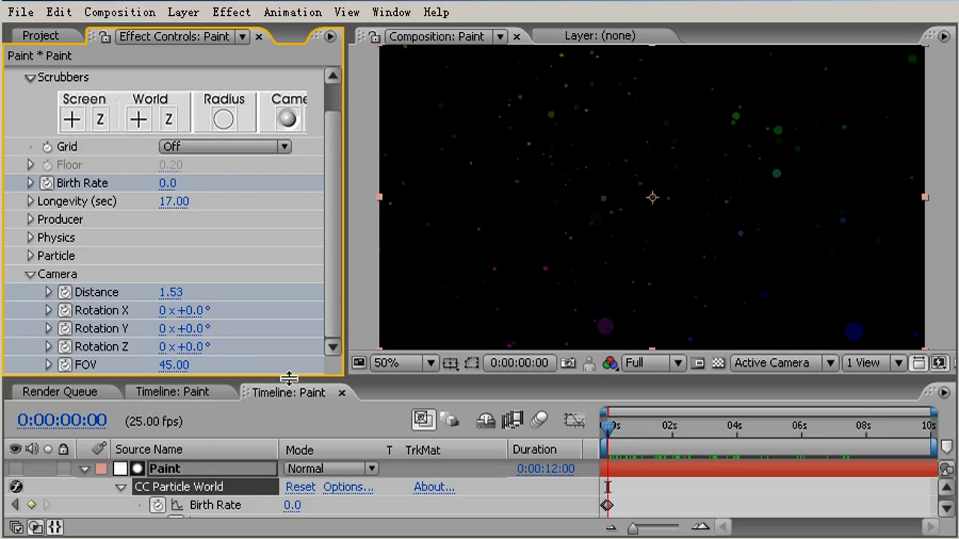
drag(289, 377, 274, 286)
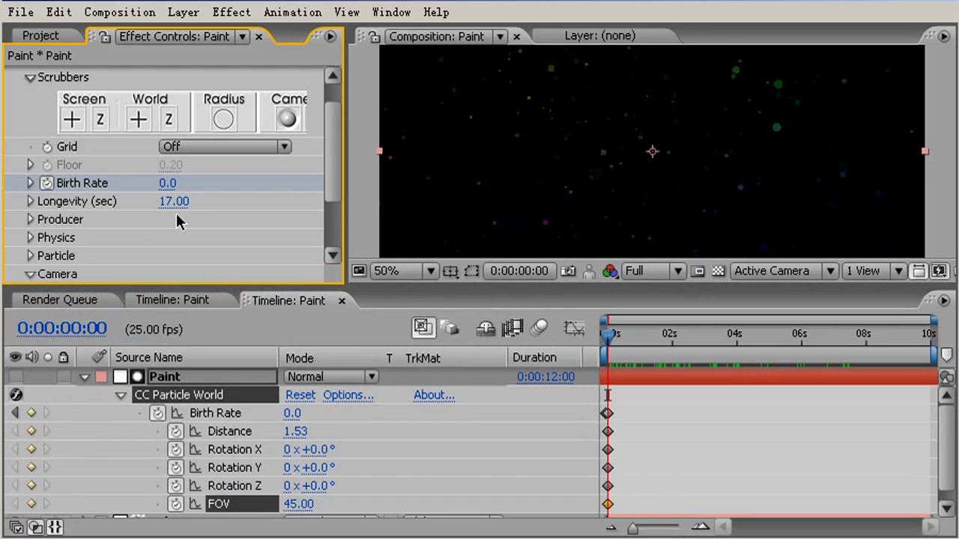
Step: Animate the camera Distance from -7.23 at 0:00:00:00 to 10.93 at 0:00:09:24
drag(332, 187, 331, 257)
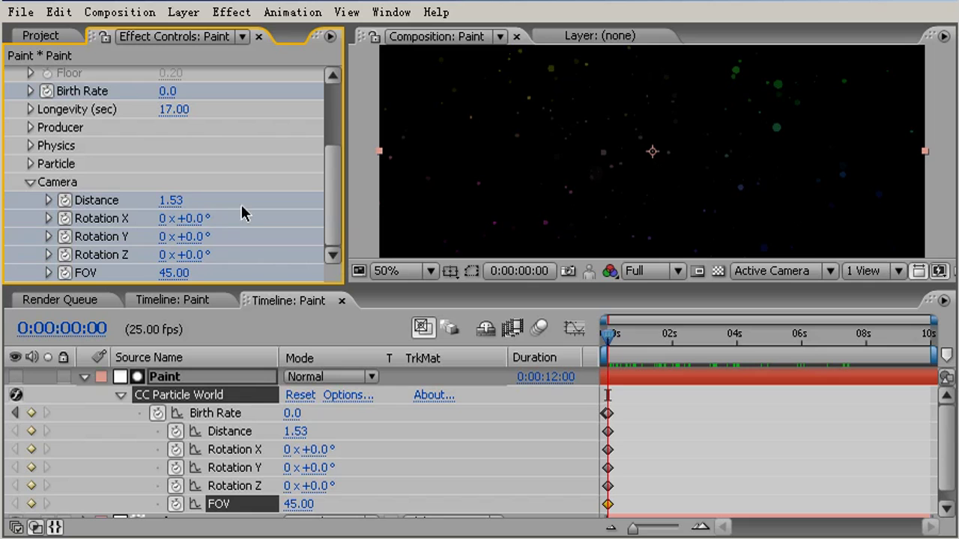
drag(171, 202, 2, 250)
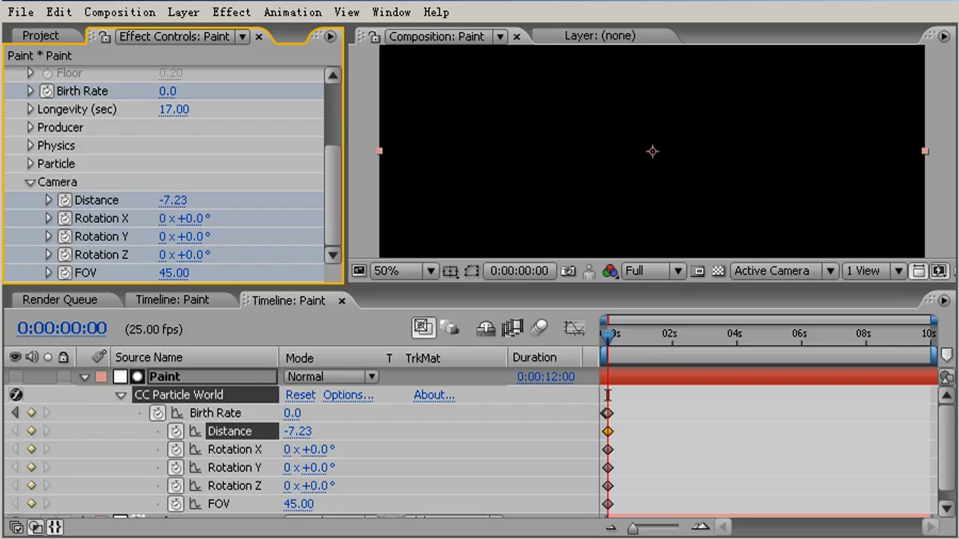
drag(678, 287, 677, 376)
drag(626, 430, 927, 427)
drag(169, 306, 336, 221)
drag(168, 309, 532, 250)
drag(179, 308, 303, 297)
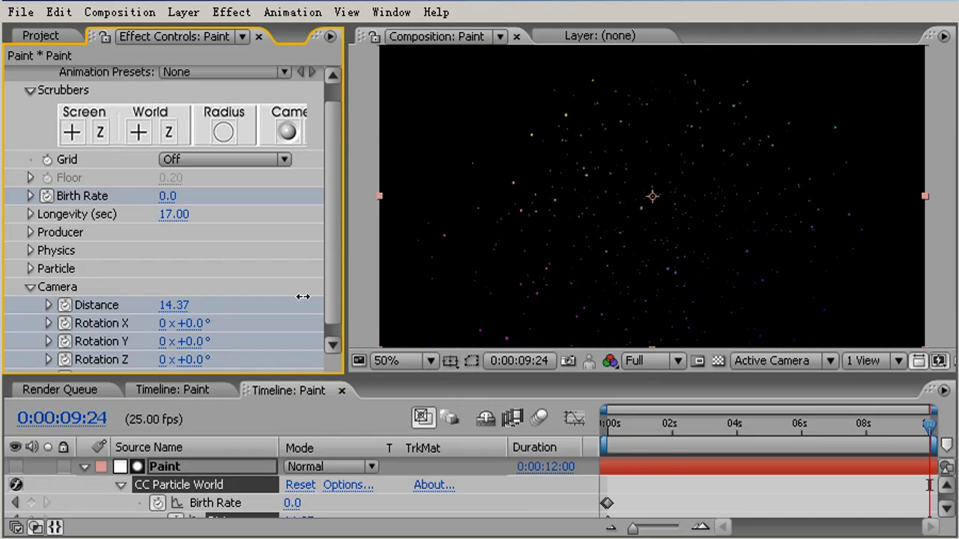
drag(113, 324, 22, 352)
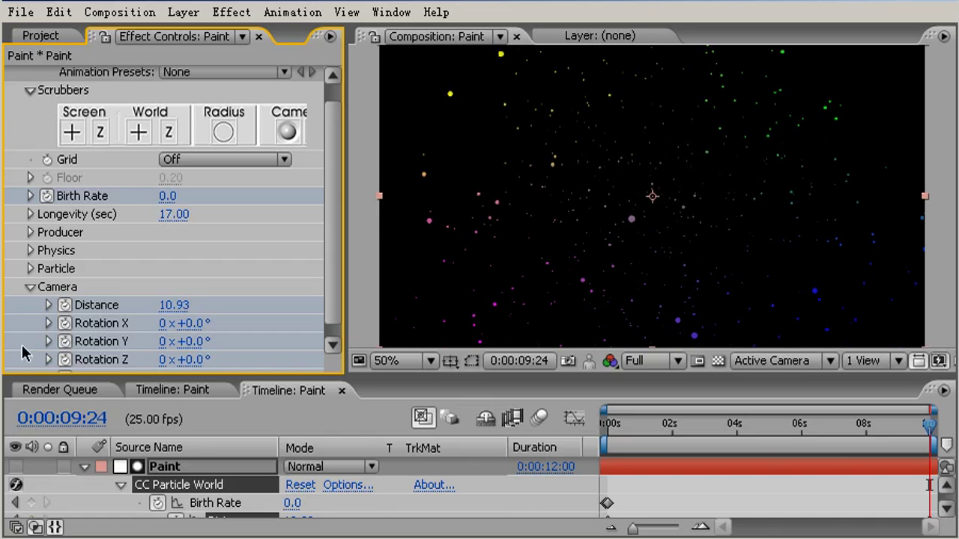
Step: Preview the camera's flight through the particles and return to the last frame, 0:00:09:24
drag(842, 440, 626, 424)
drag(771, 395, 880, 385)
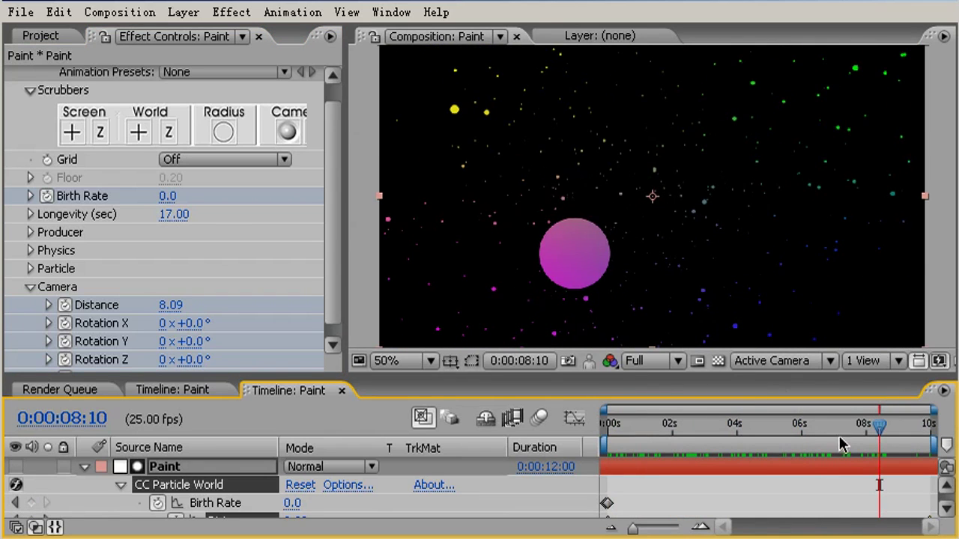
drag(869, 421, 955, 433)
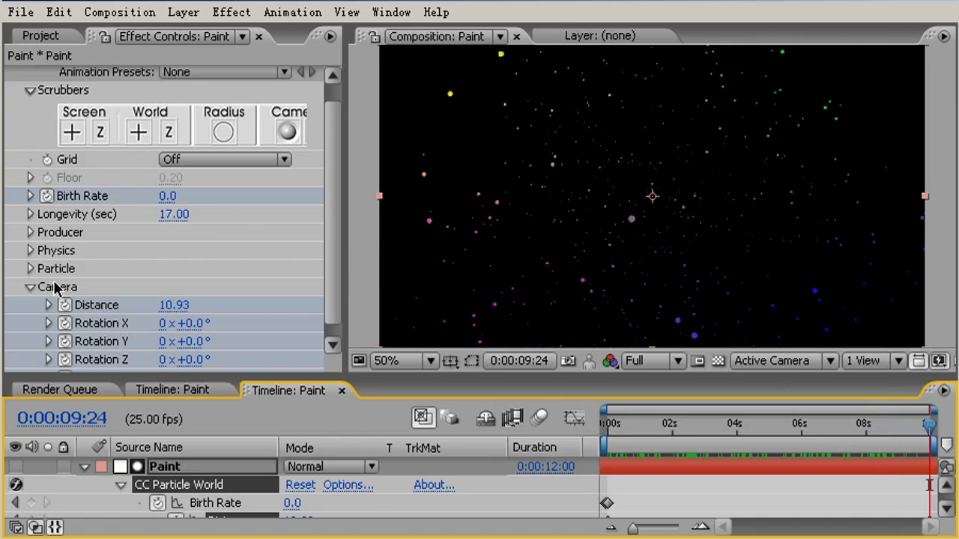
Step: Collapse the Camera settings, expand the Producer settings, and set Radius X to 2.2
click(30, 288)
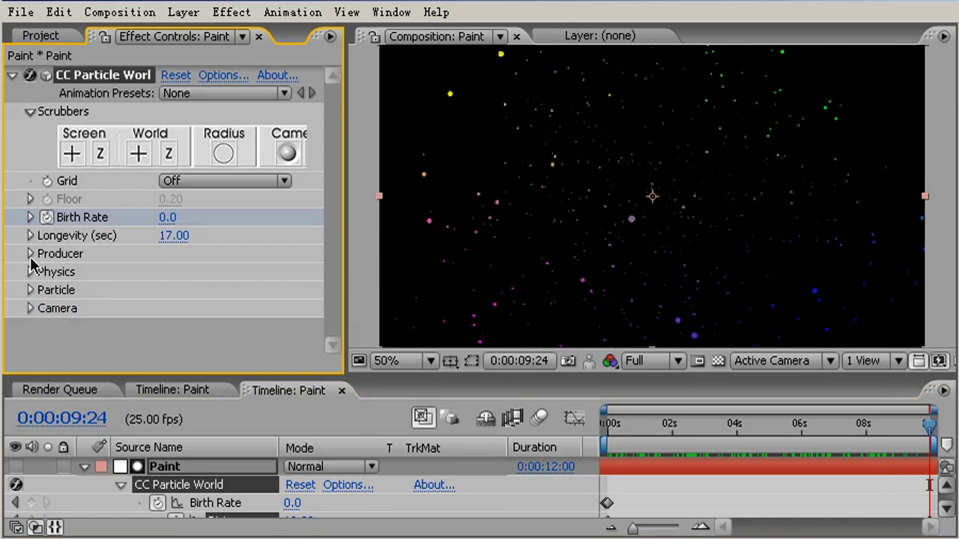
click(30, 254)
drag(336, 263, 309, 324)
drag(168, 272, 10, 408)
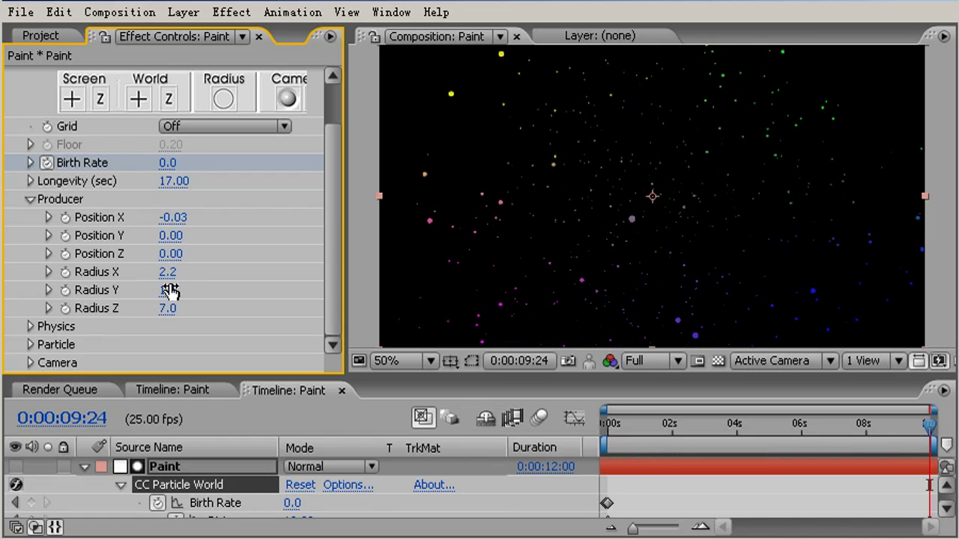
Step: Set the Producer's Radius Y to 1.1, Position Y to -0.66 and Radius Z to 7.1, and scrub back to 0:00:00:00
drag(171, 288, 131, 300)
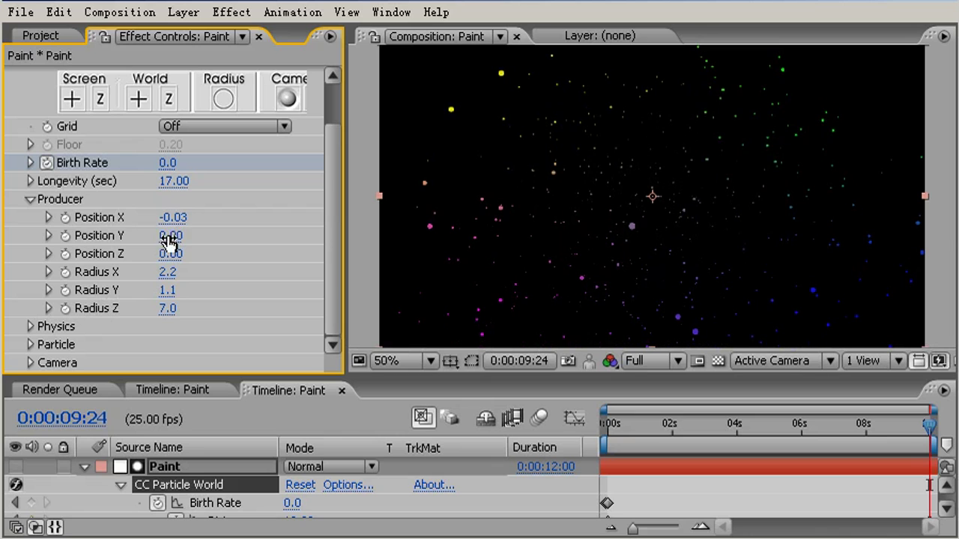
drag(188, 235, 88, 324)
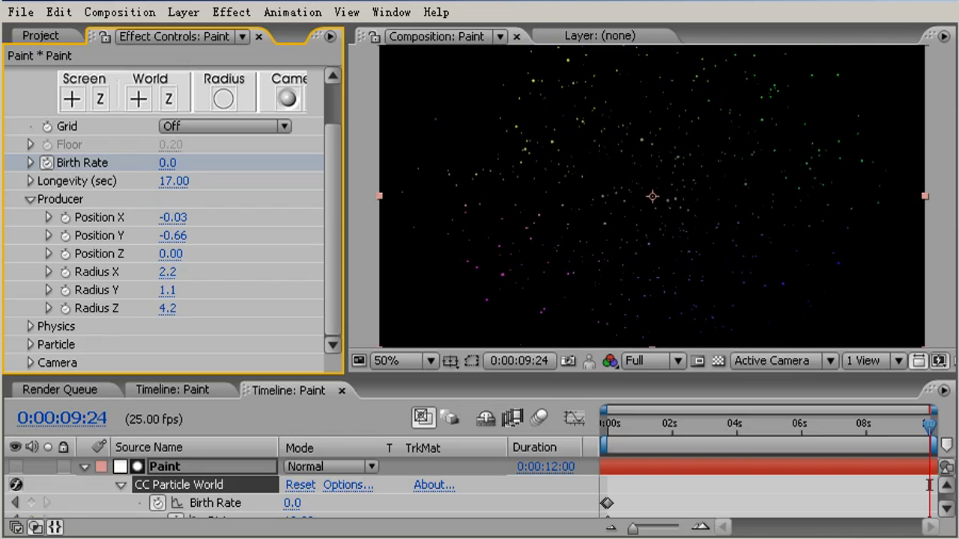
drag(191, 367, 233, 368)
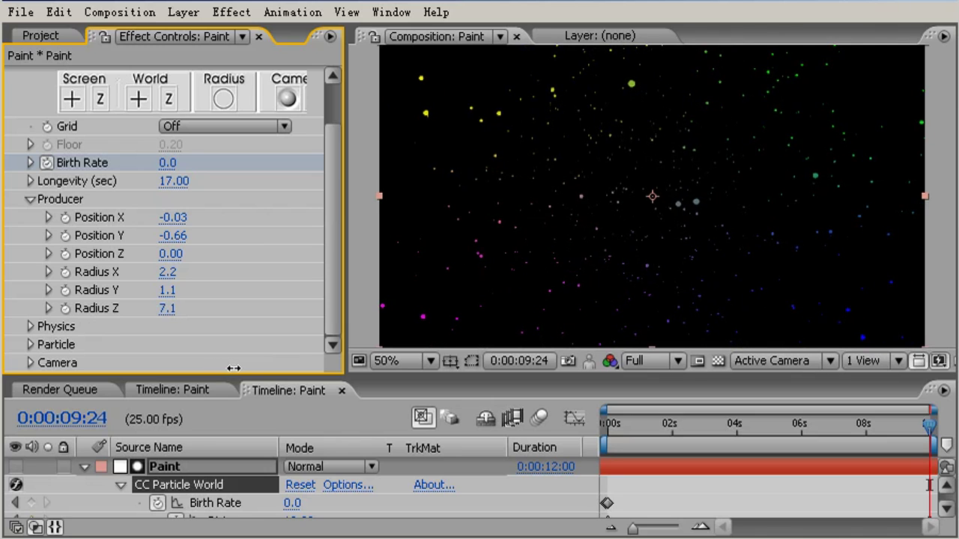
drag(776, 426, 580, 463)
click(581, 463)
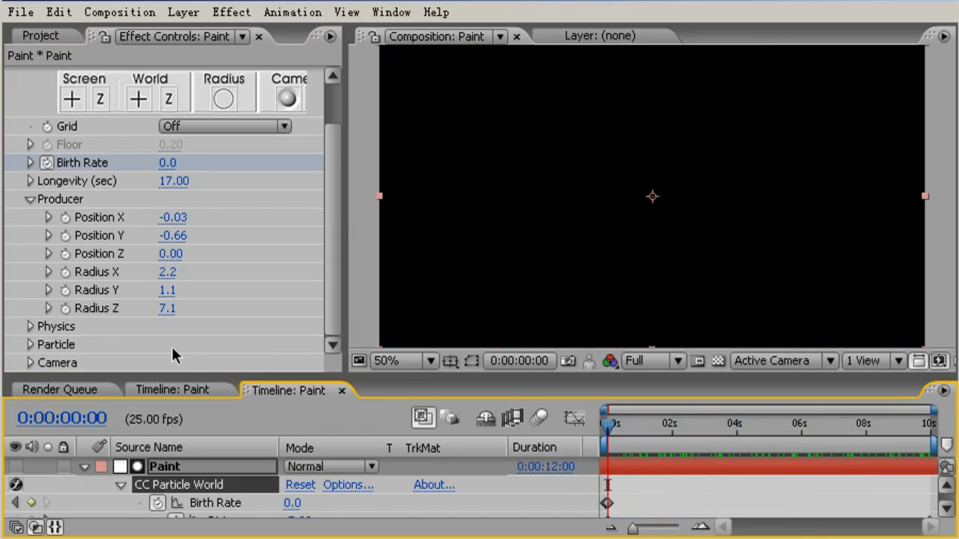
Step: Expand the Camera settings, keyframe Rotation Z at 0x+114.0° at 0:00:04:16, and enlarge the timeline to show all camera keyframes
click(31, 363)
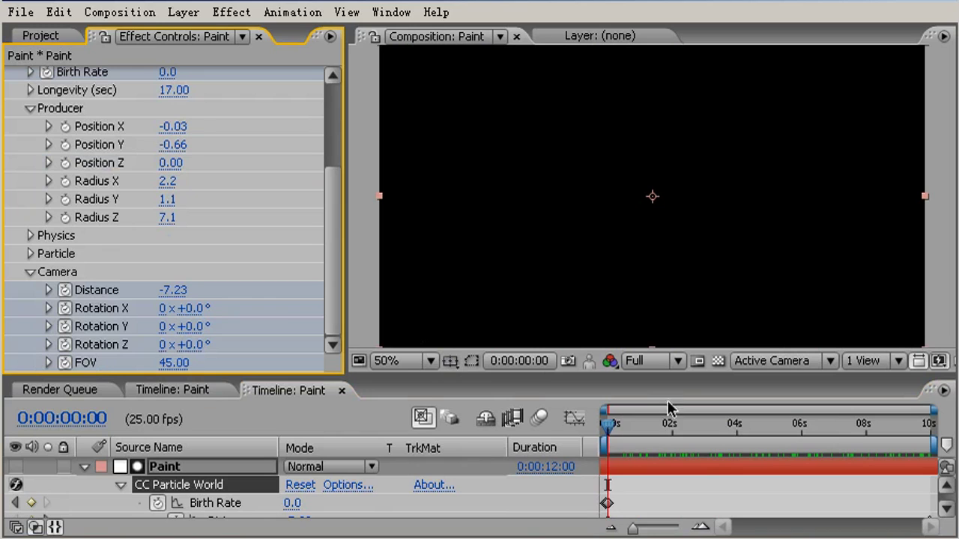
drag(624, 430, 758, 425)
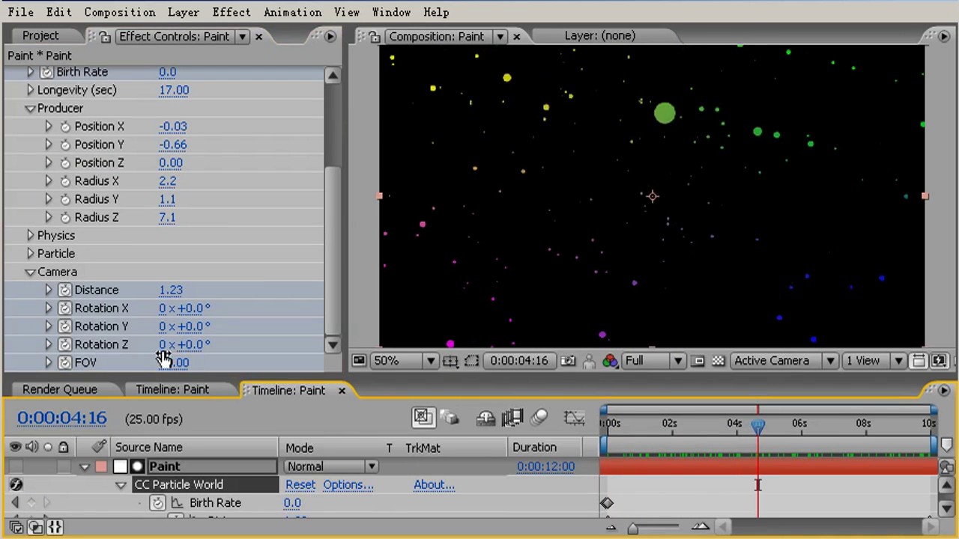
drag(190, 326, 300, 316)
key(ctrl+z)
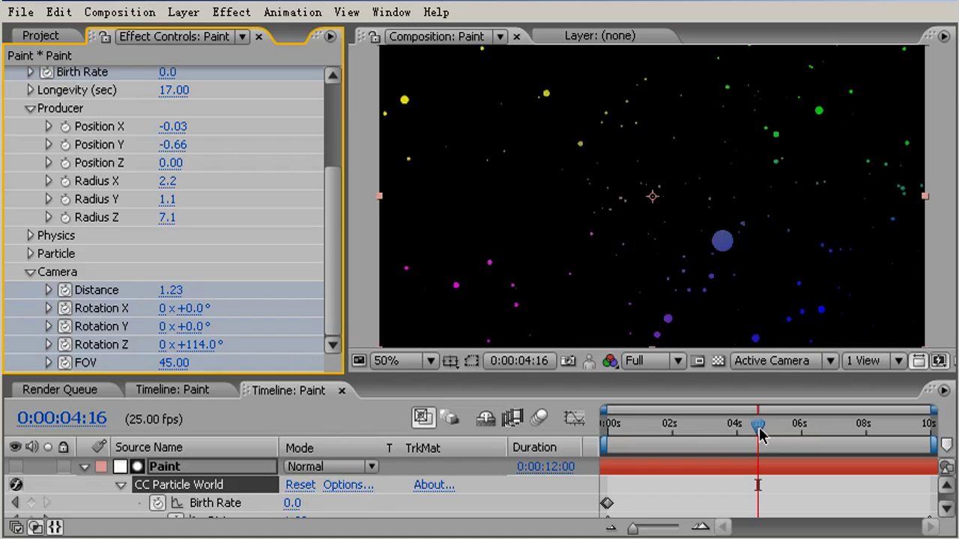
drag(666, 375, 666, 269)
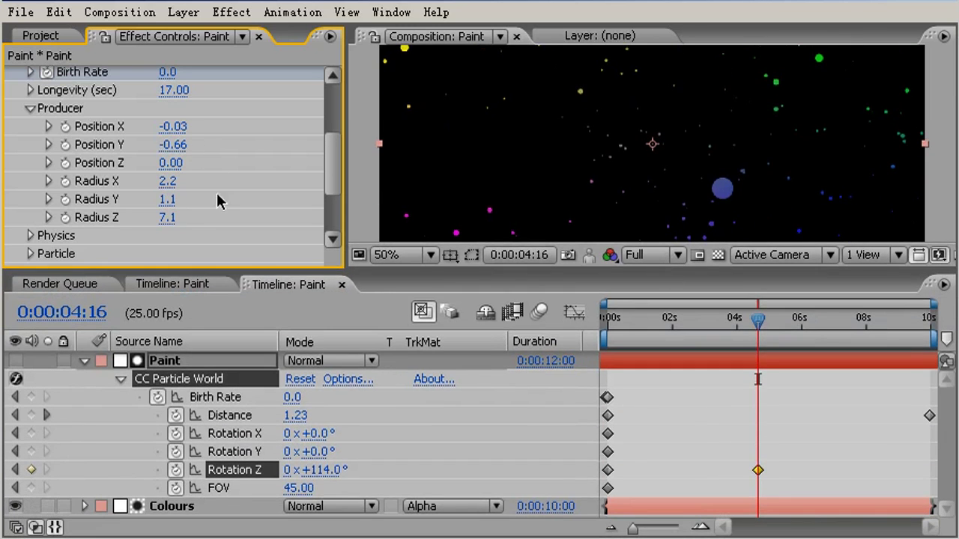
Step: Set the camera's Rotation Z keyframe to 1x+0.0° and move it to the end of the timeline, in line with the last Distance keyframe
mouse_move(167, 217)
mouse_down()
mouse_move(199, 214)
mouse_move(180, 219)
mouse_up()
drag(329, 186, 334, 238)
drag(209, 239, 426, 196)
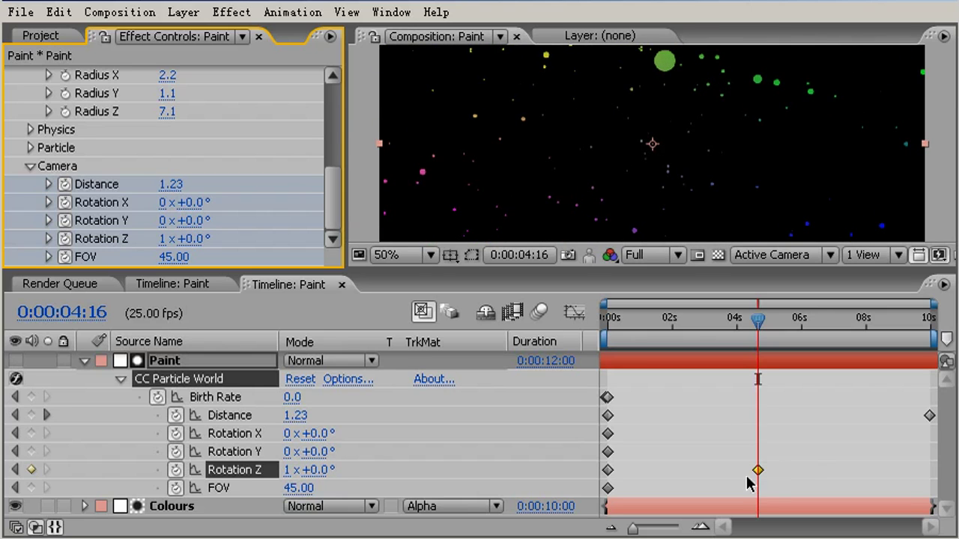
drag(757, 475, 930, 458)
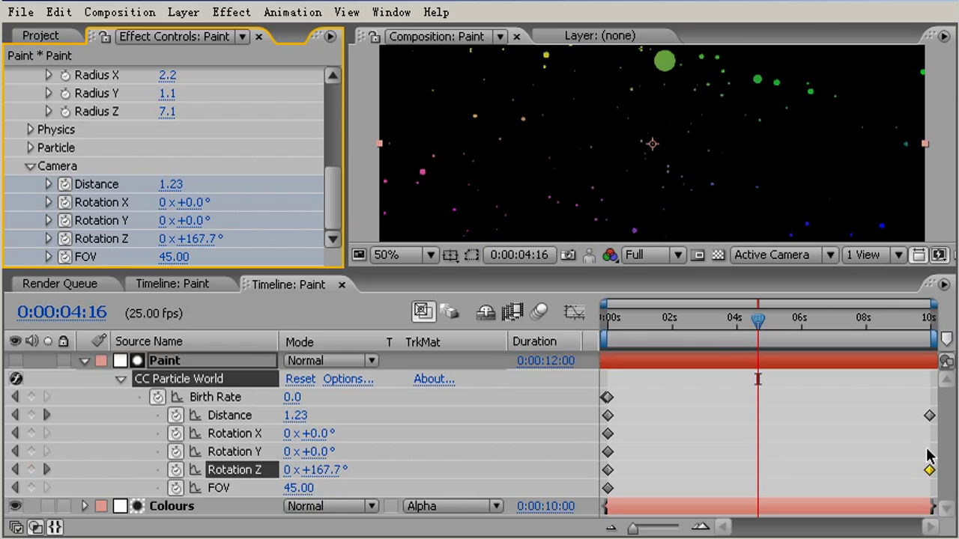
Step: Preview the rotating camera flight, enlarge the composition view again, and stop at 0:00:06:04
drag(734, 321, 744, 341)
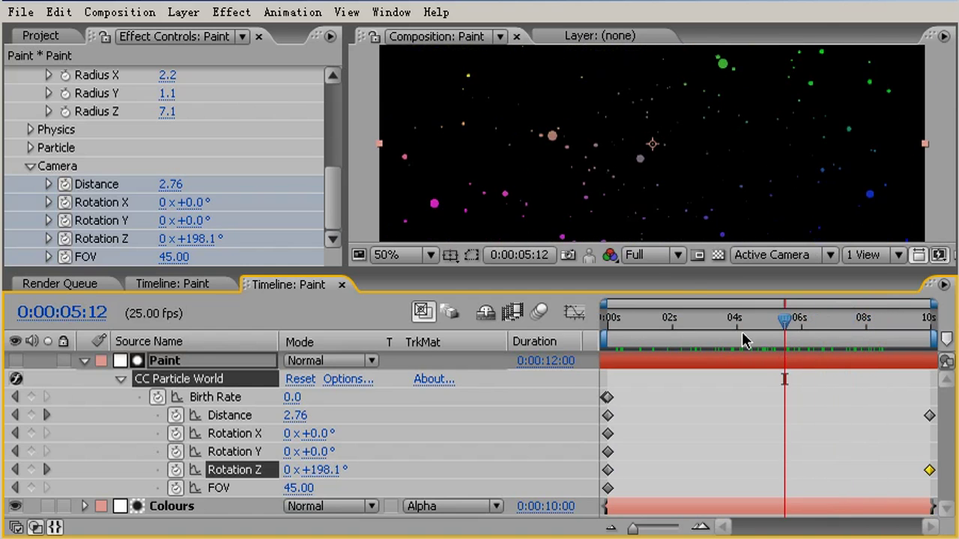
drag(675, 270, 672, 403)
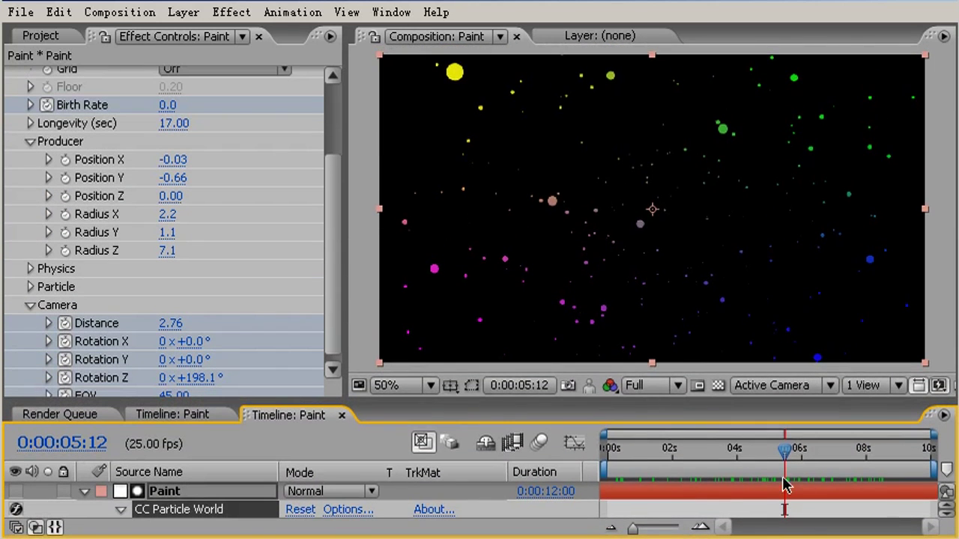
drag(782, 457, 805, 450)
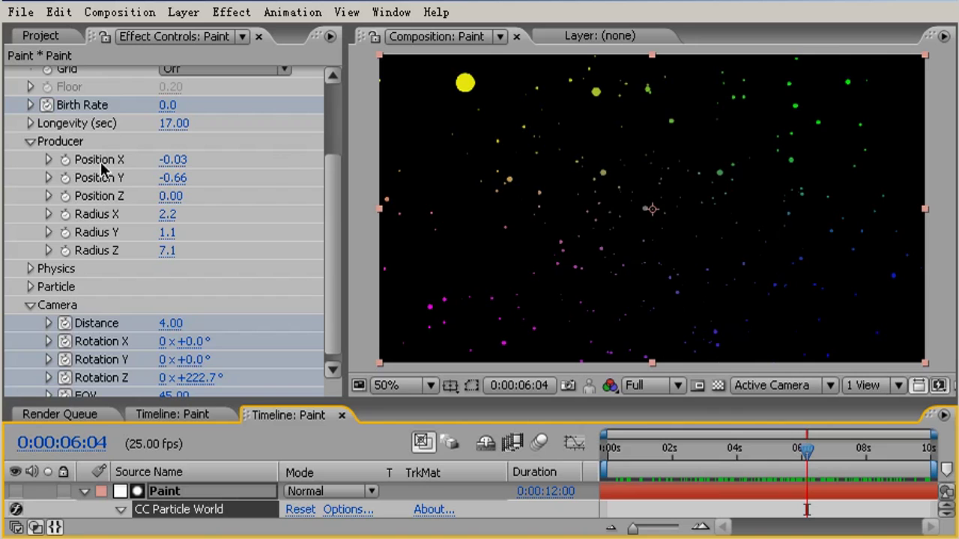
Step: Expand the Physics settings, set Velocity to 3.62, and play a preview of the particle animation
click(31, 269)
scroll(112, 305, down, 1)
drag(167, 298, 357, 255)
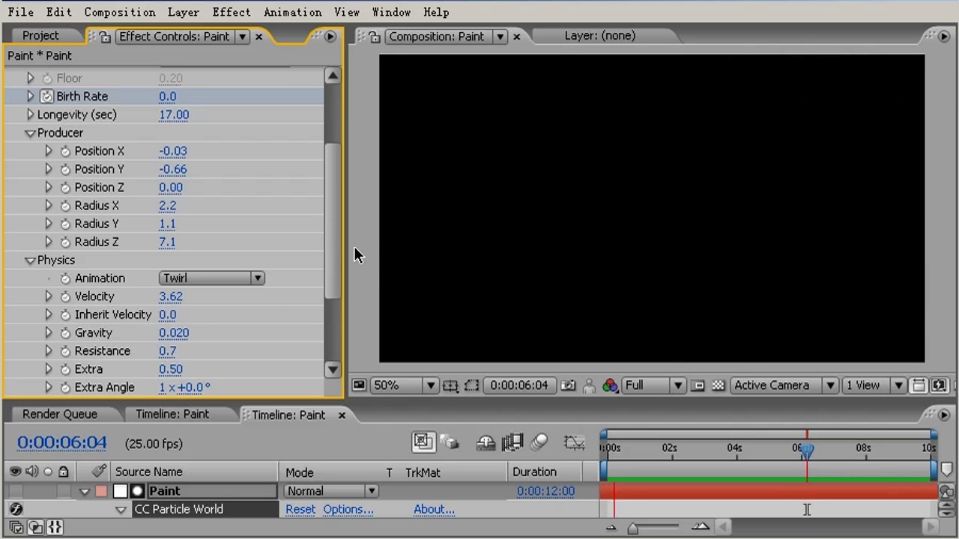
key(space)
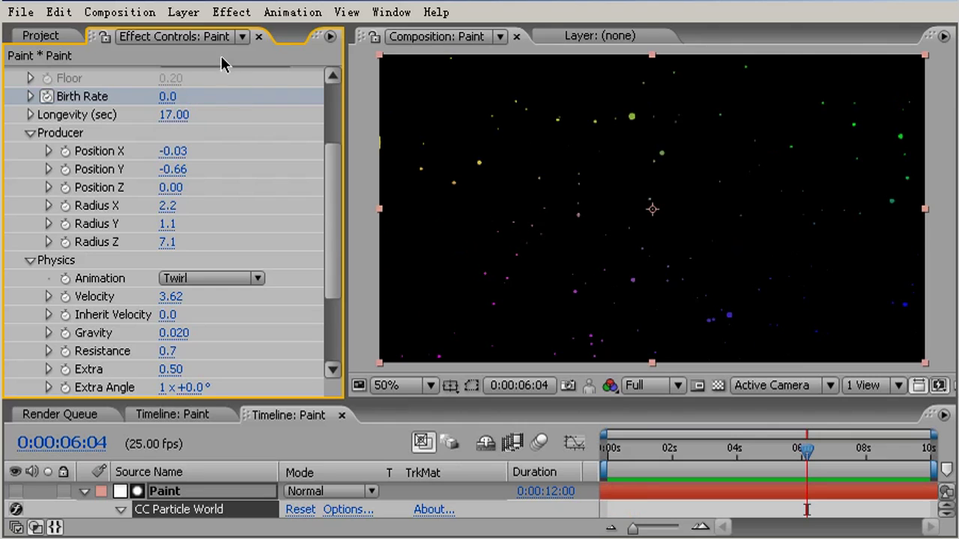
Step: Add a new adjustment layer above the Paint layer
click(185, 12)
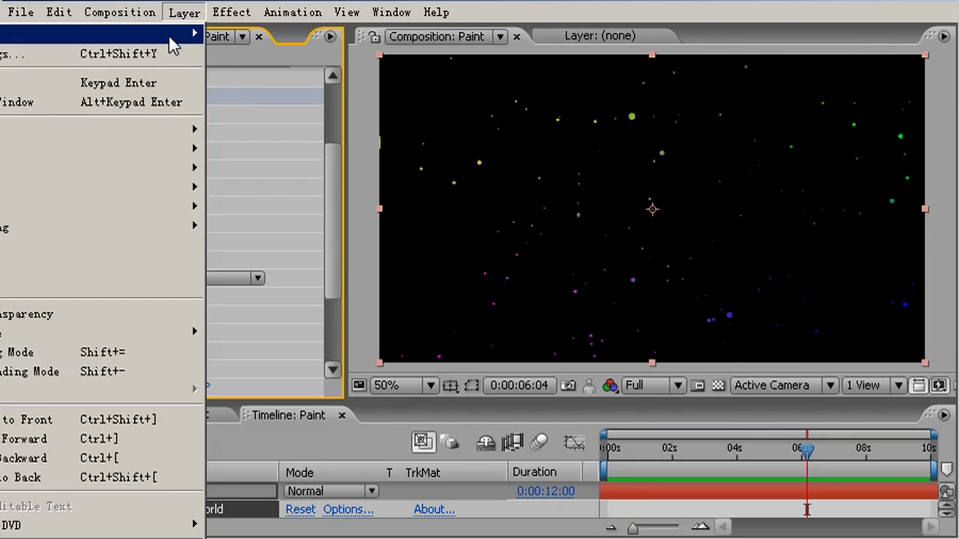
mouse_move(172, 45)
click(356, 136)
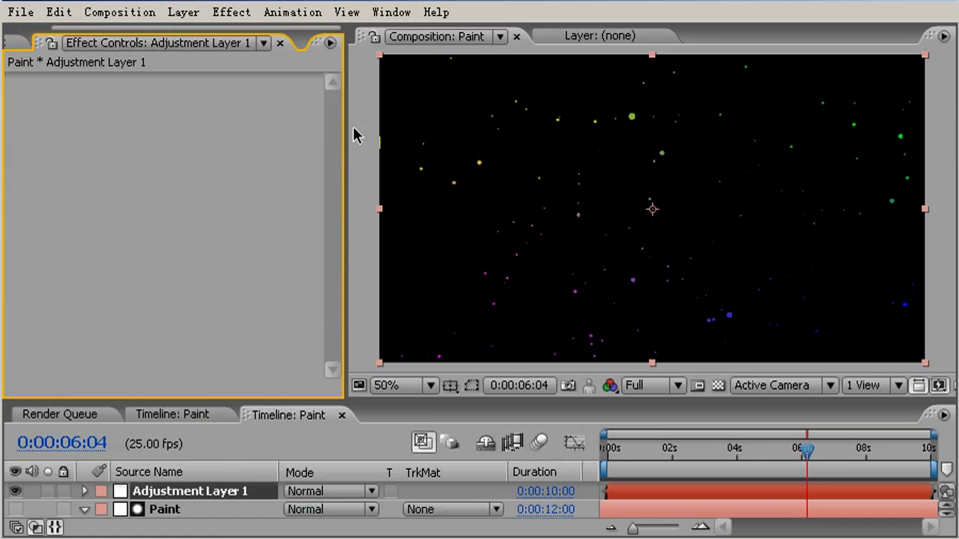
Step: Apply CC Vector Blur to the adjustment layer, with Amount 14.0 and Ridge Smoothness 6.30
click(231, 12)
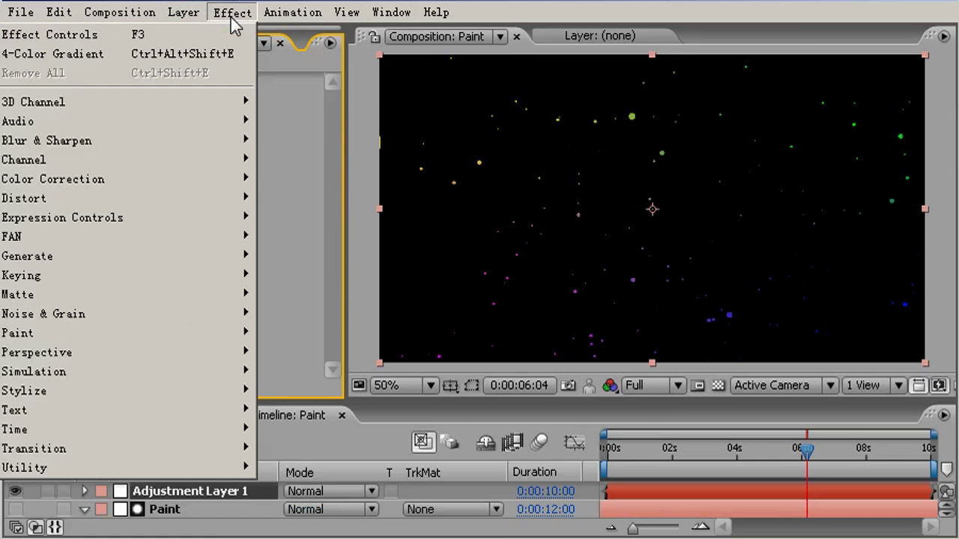
mouse_move(233, 149)
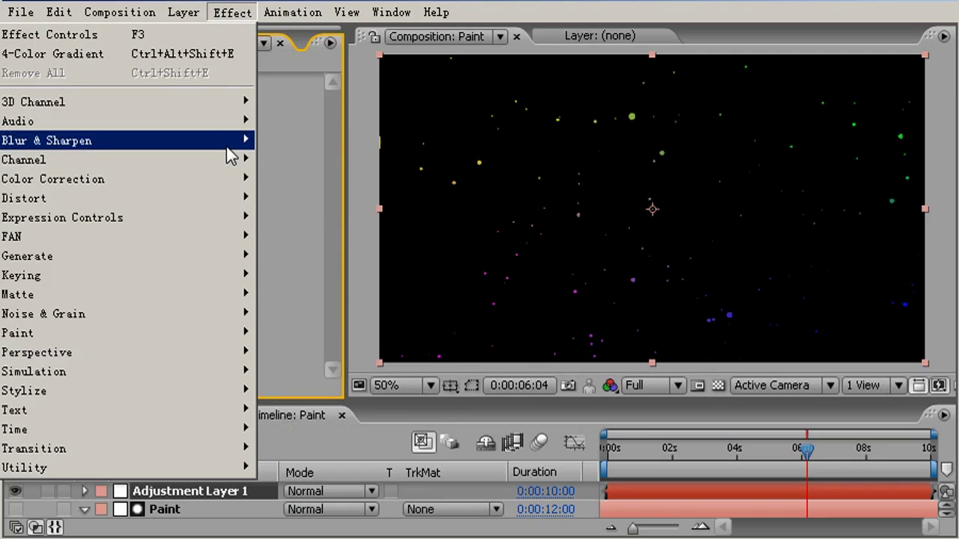
mouse_move(181, 145)
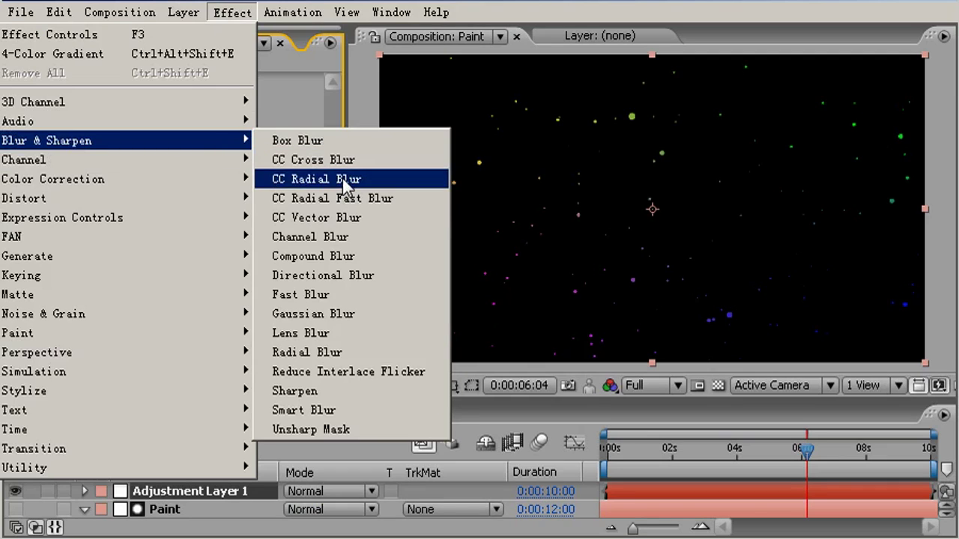
click(363, 219)
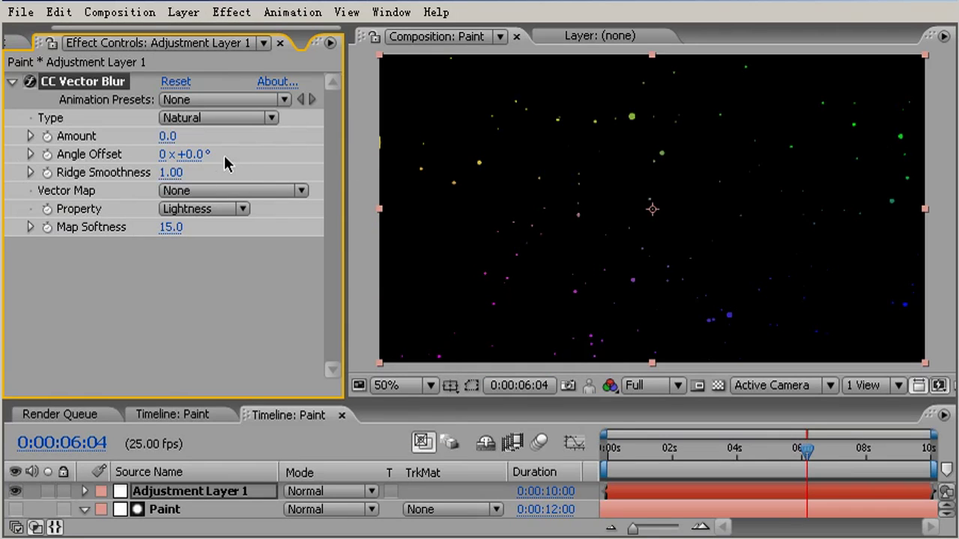
mouse_move(168, 137)
mouse_down()
mouse_move(193, 137)
mouse_move(179, 142)
mouse_up()
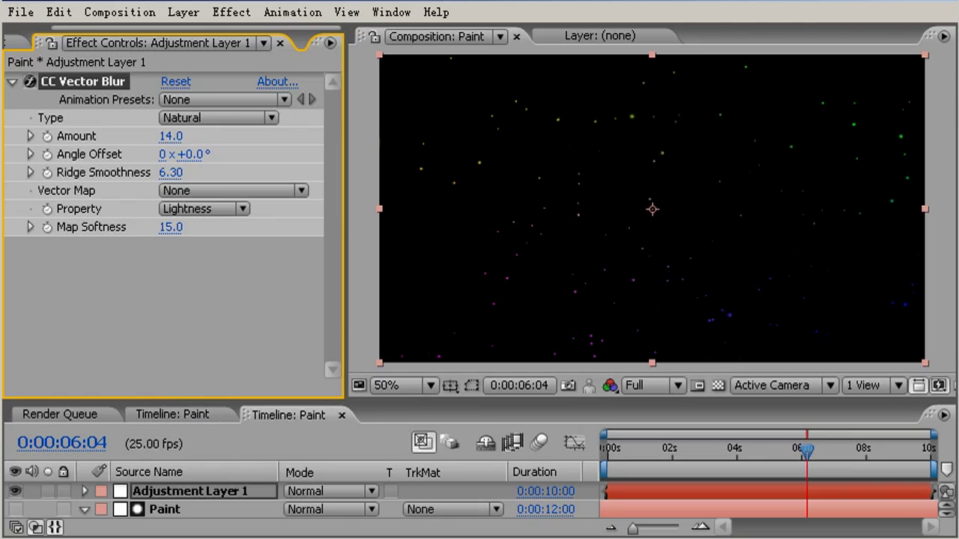
Step: Expand the Paint layer's Particle settings and set Birth Size to 1.080 and Death Size to 1.070
click(165, 510)
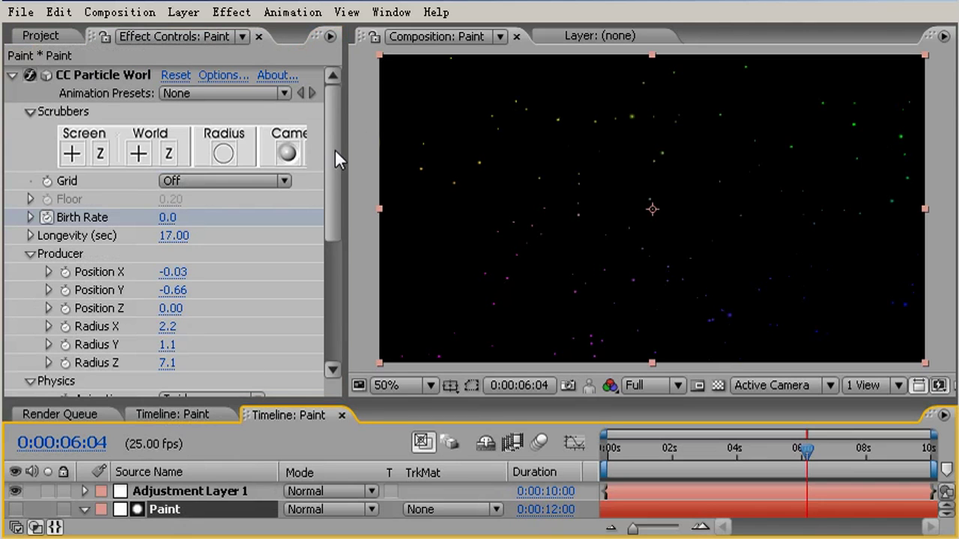
drag(334, 147, 332, 280)
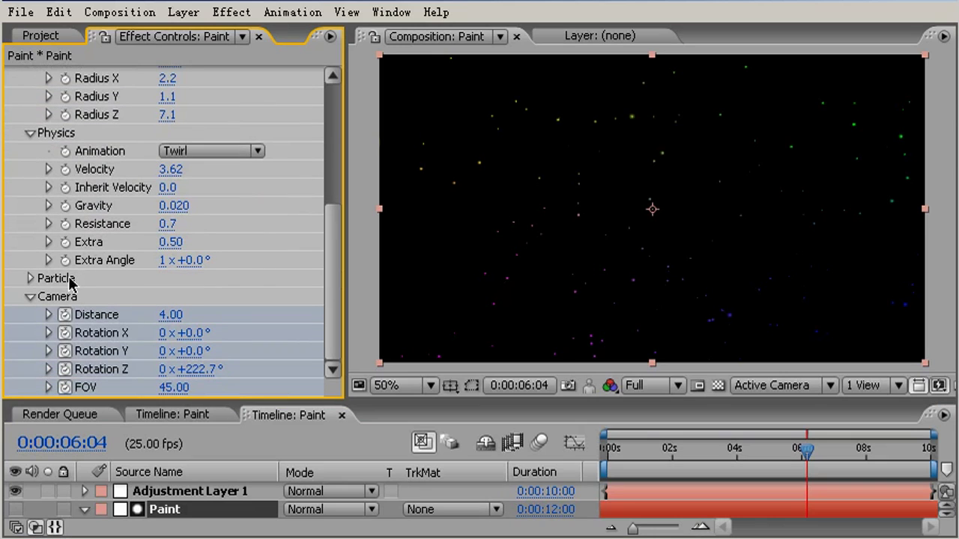
click(30, 279)
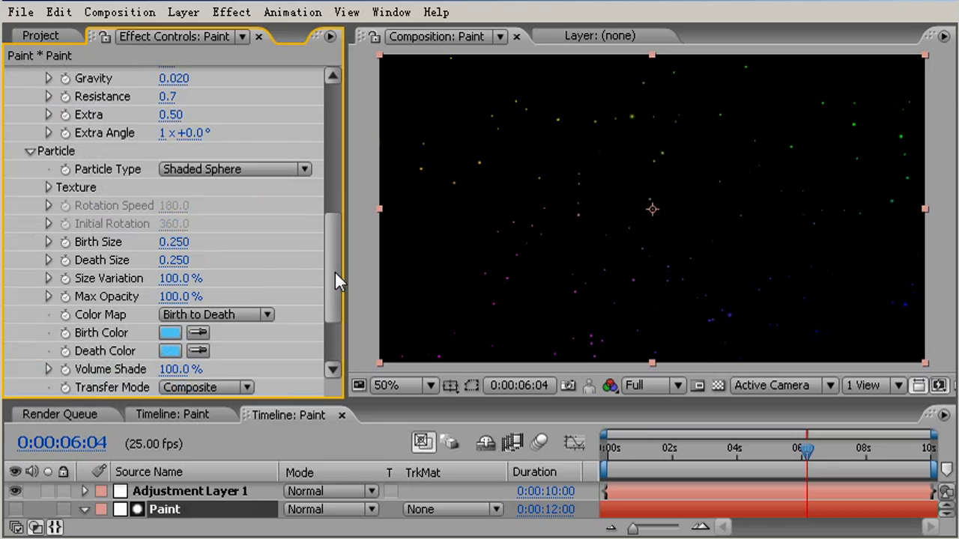
scroll(331, 262, down, 1)
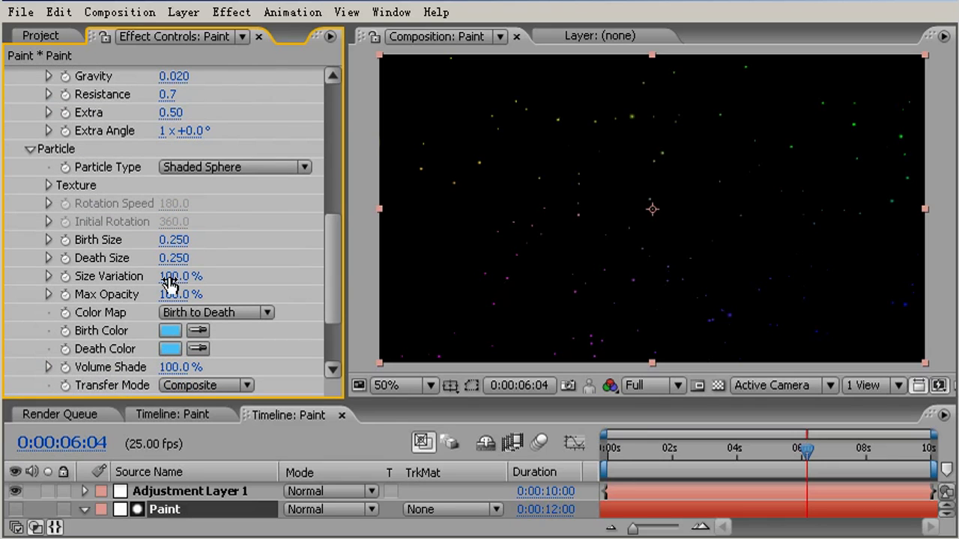
drag(172, 249, 262, 230)
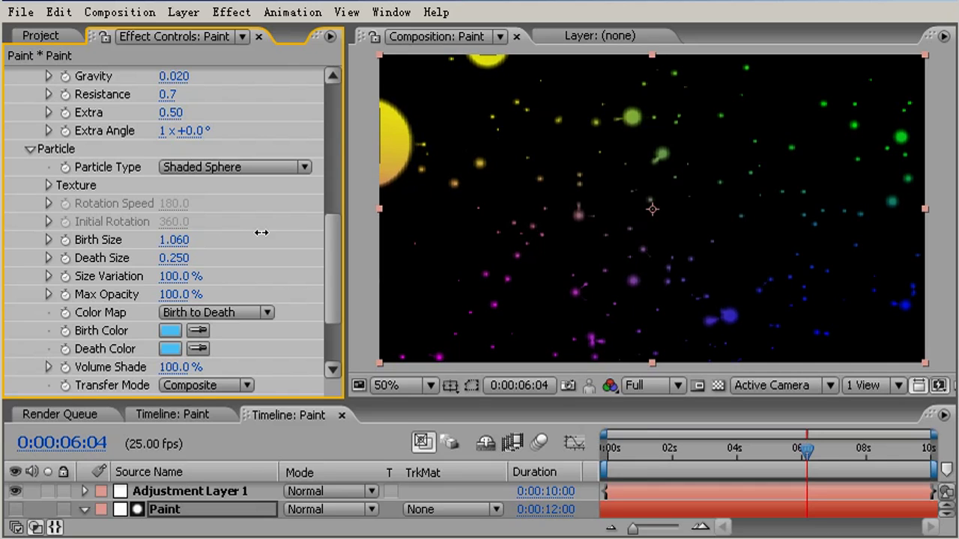
drag(174, 257, 262, 254)
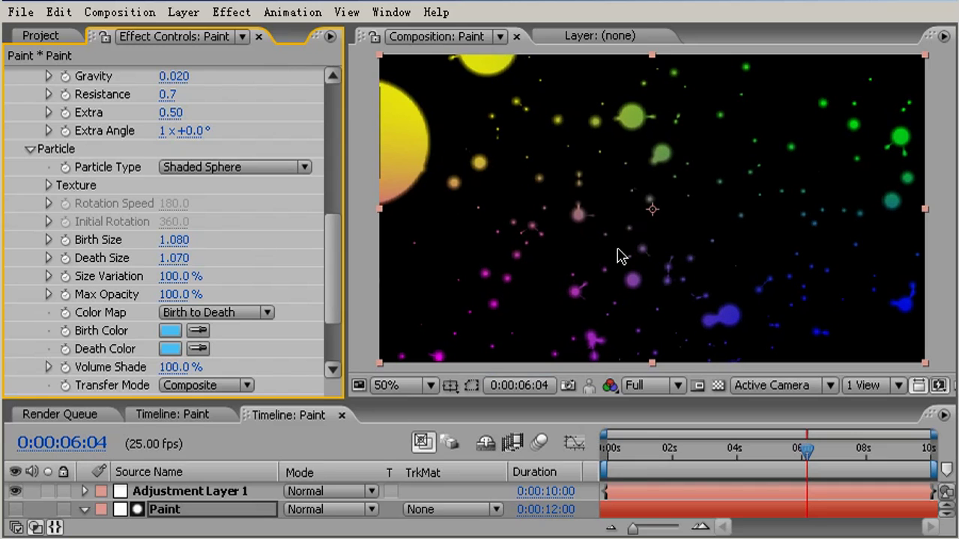
Step: Switch the adjustment layer's CC Vector Blur off and on again to compare the particles with and without it
click(213, 492)
click(30, 82)
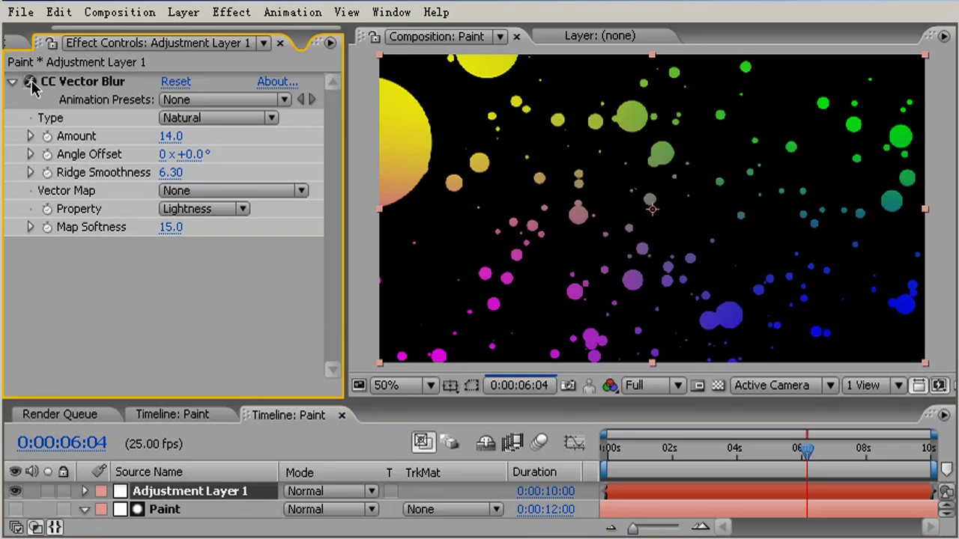
click(30, 82)
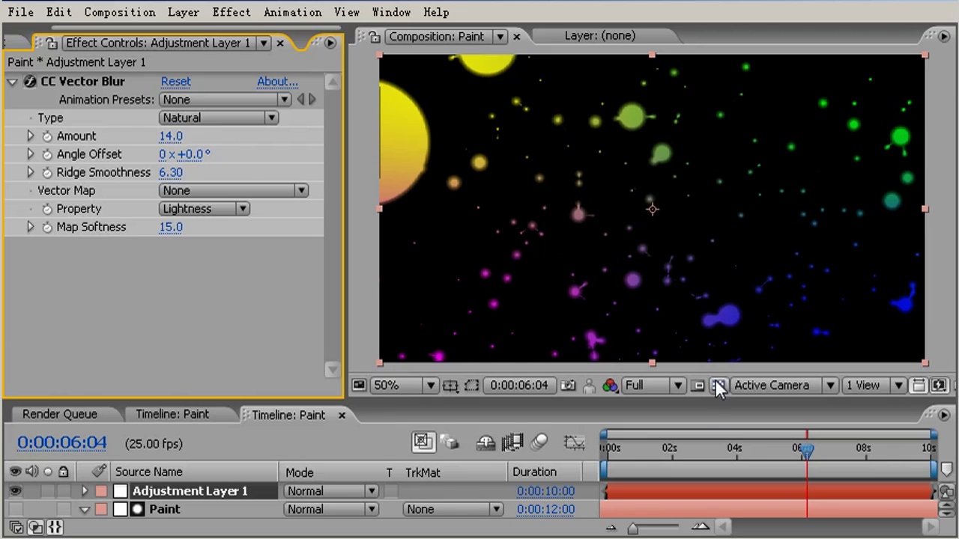
Step: At 0:00:09:24, set the Paint layer's Physics Velocity to 6.26 and scrub the last seconds to check the spread
mouse_move(791, 448)
mouse_down()
mouse_move(768, 465)
mouse_move(689, 469)
mouse_move(633, 486)
mouse_move(852, 424)
mouse_move(909, 424)
mouse_move(818, 460)
mouse_move(747, 471)
mouse_move(806, 469)
mouse_move(734, 474)
mouse_move(642, 507)
mouse_move(733, 483)
mouse_move(791, 497)
mouse_move(941, 477)
mouse_up()
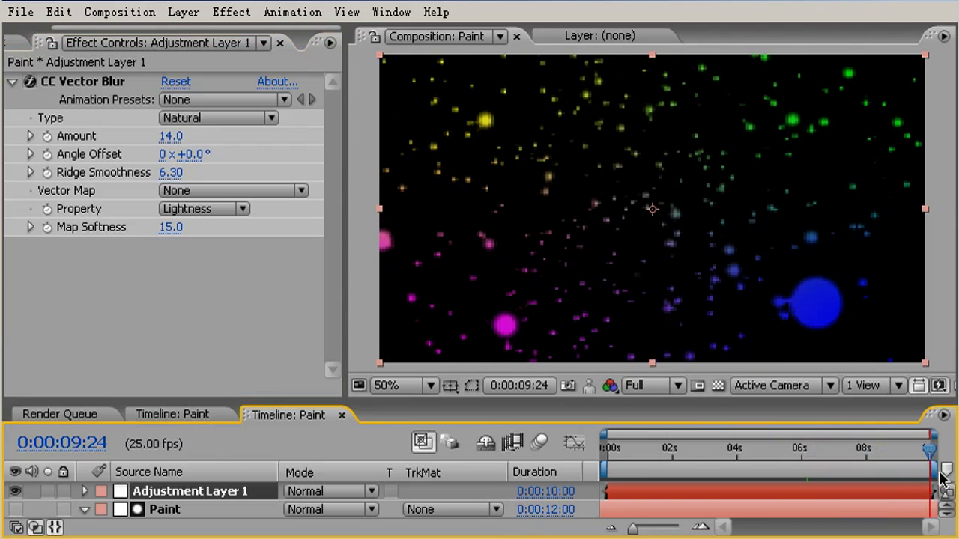
click(192, 513)
drag(334, 154, 333, 217)
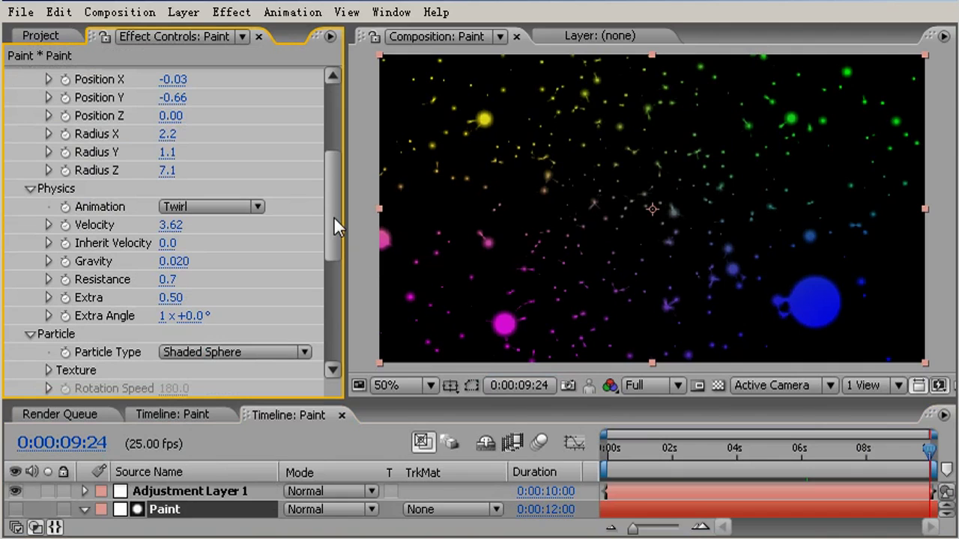
drag(165, 234, 413, 195)
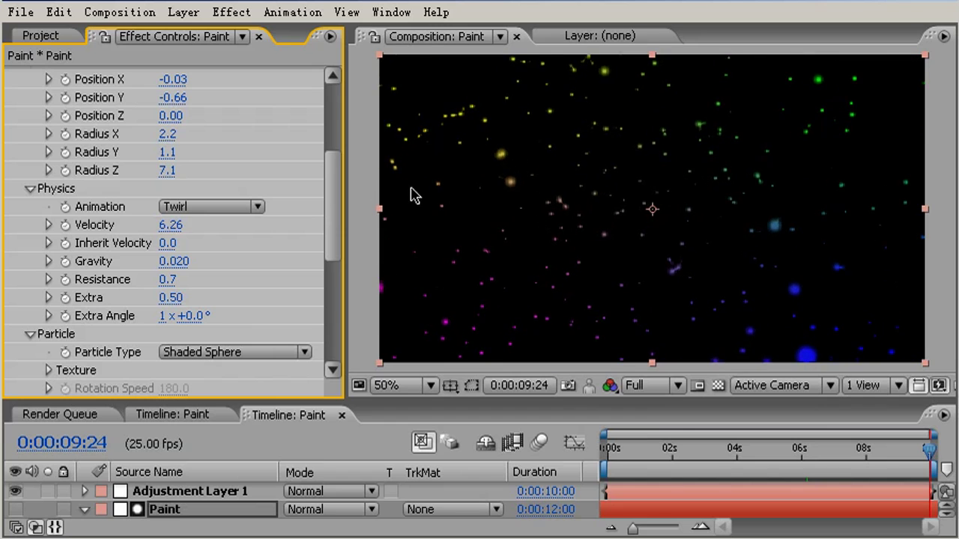
drag(816, 452, 937, 442)
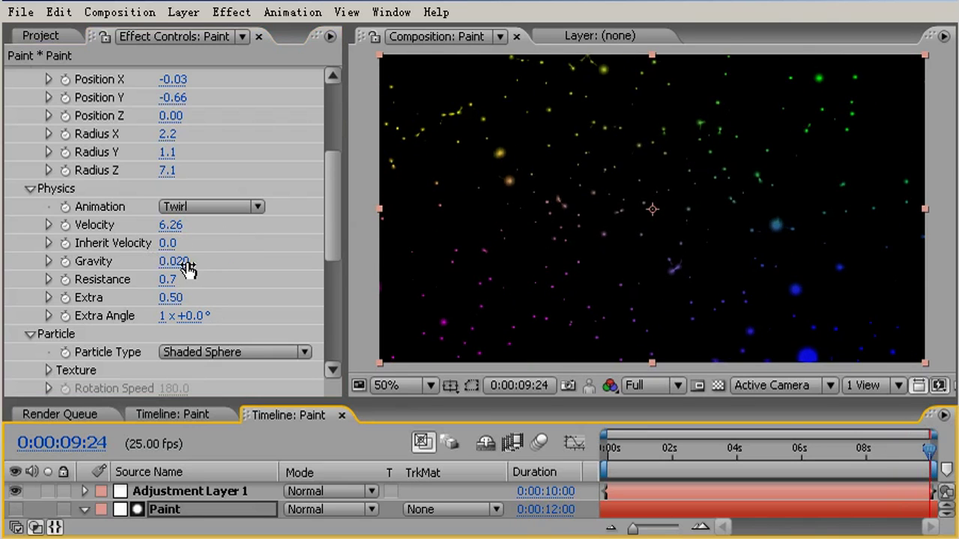
Step: Set the Physics Extra value to 1.54, scrub through the animation, and return to 0:00:00:00
drag(171, 297, 259, 287)
drag(791, 453, 739, 454)
drag(723, 486, 752, 500)
drag(708, 453, 519, 524)
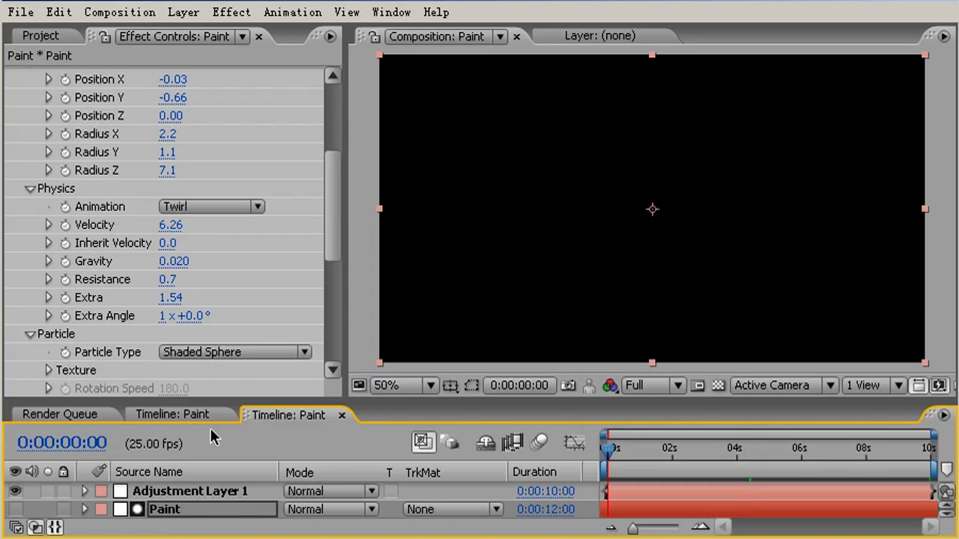
Step: Show the Paint layer's keyframed properties in an enlarged timeline and hide the Distance, Rotation X, Rotation Y, Rotation Z, FOV and Birth Rate rows
key(u)
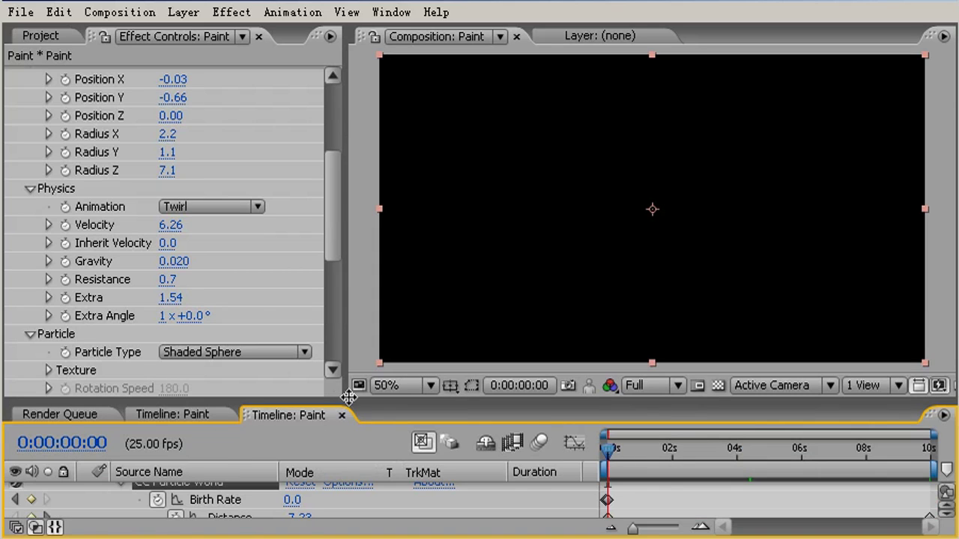
drag(359, 396, 361, 323)
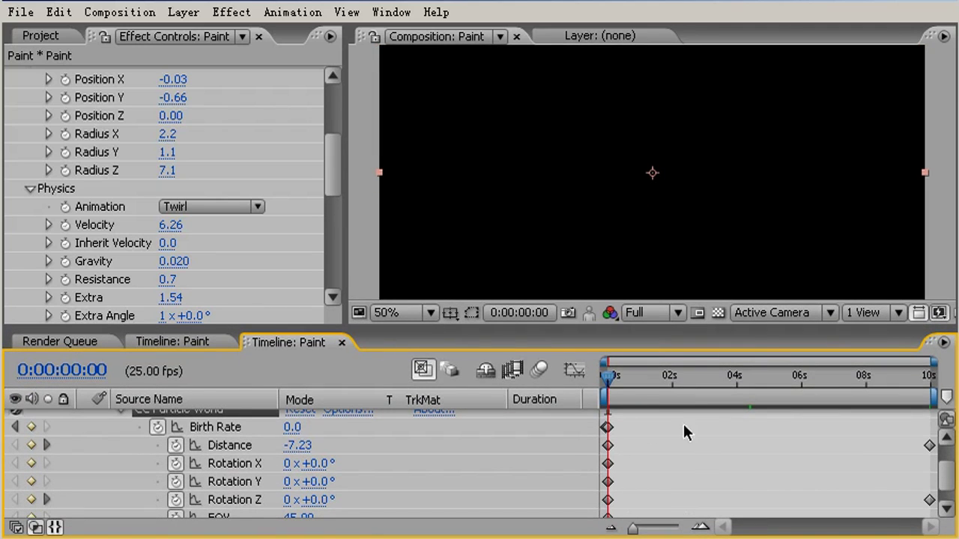
click(225, 449)
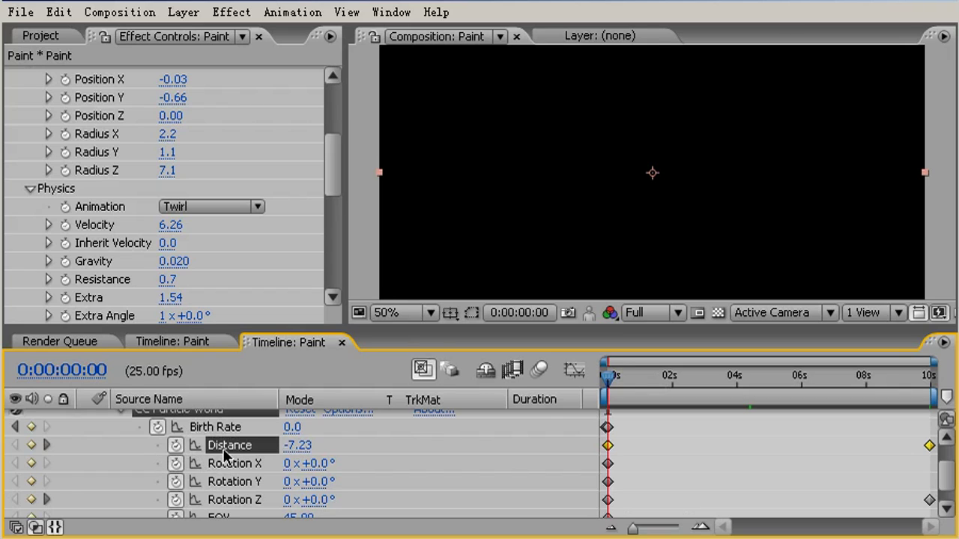
shift+click(238, 506)
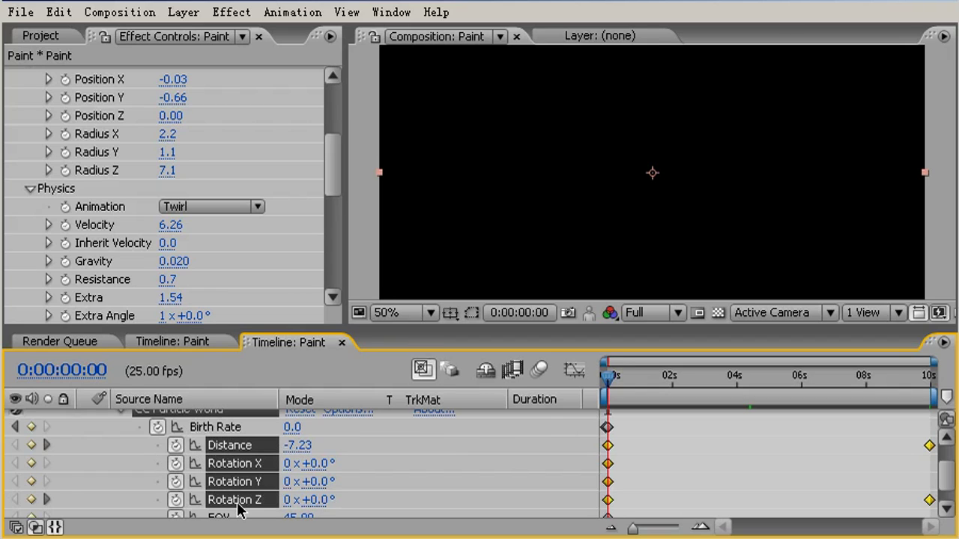
shift+click(240, 515)
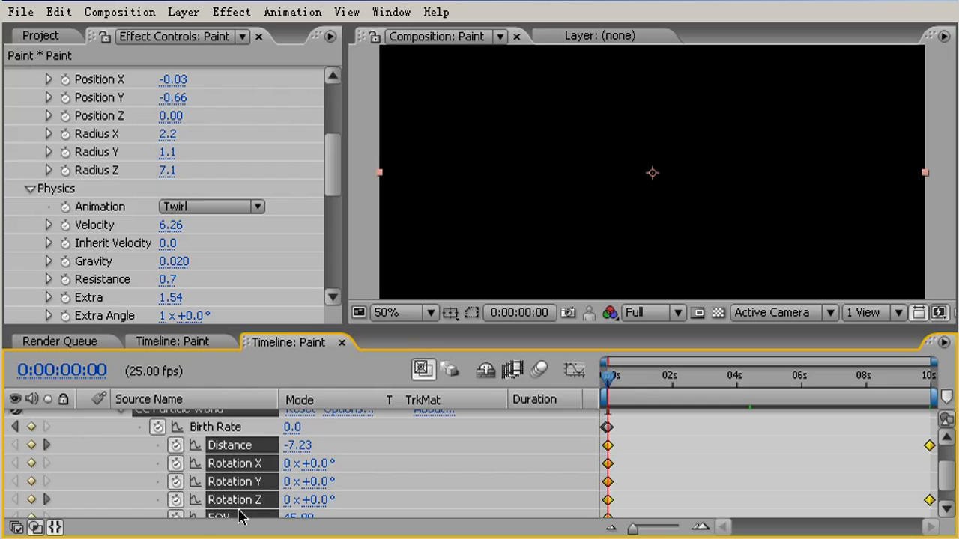
alt+shift+click(232, 447)
alt+shift+click(232, 448)
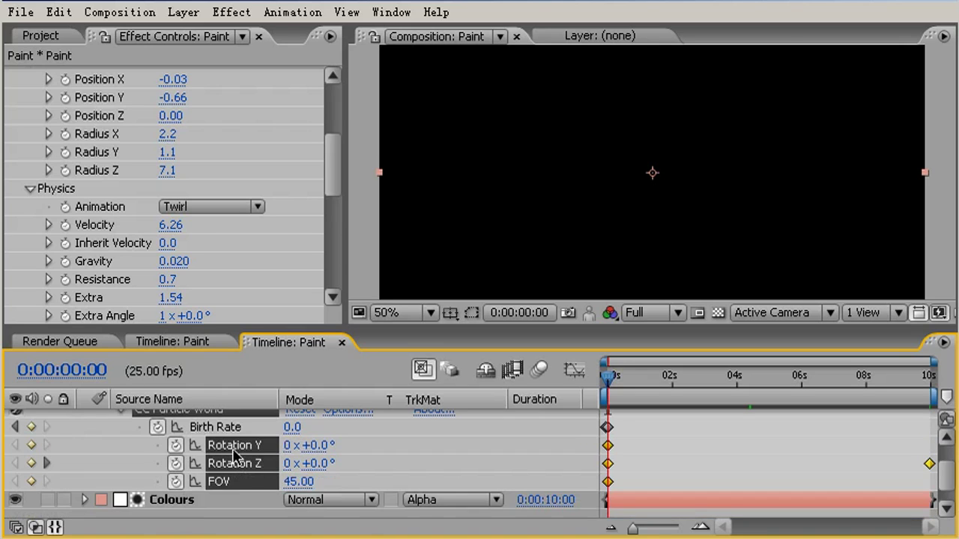
alt+shift+click(233, 448)
alt+shift+click(232, 448)
alt+shift+click(232, 448)
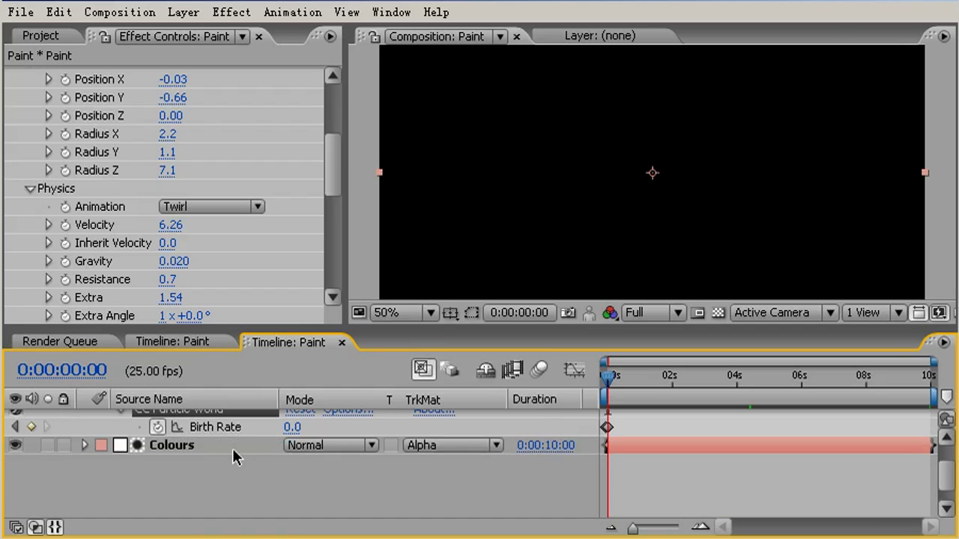
alt+shift+click(216, 427)
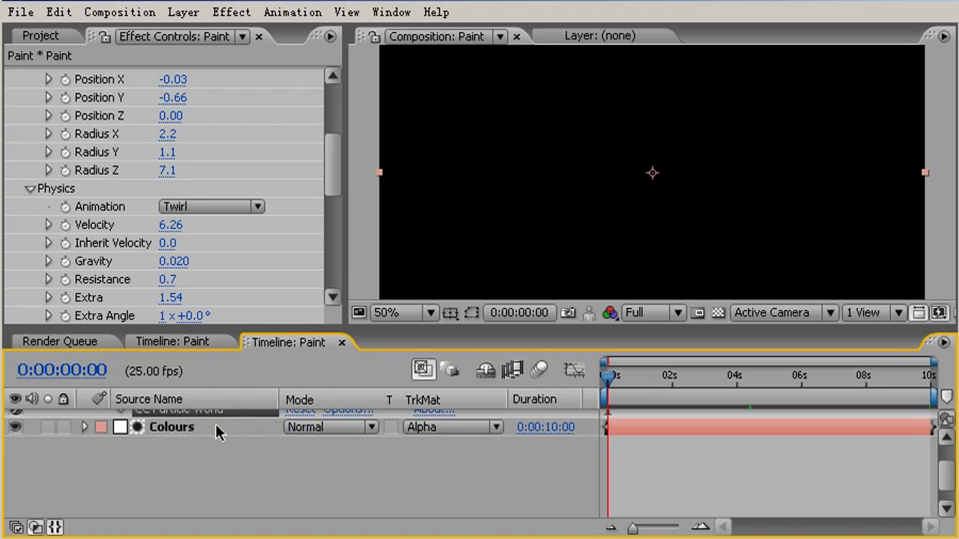
Step: Expand all CC Particle World settings of the Paint layer in the timeline, keeping the Paint composition in view
scroll(946, 474, up, 1)
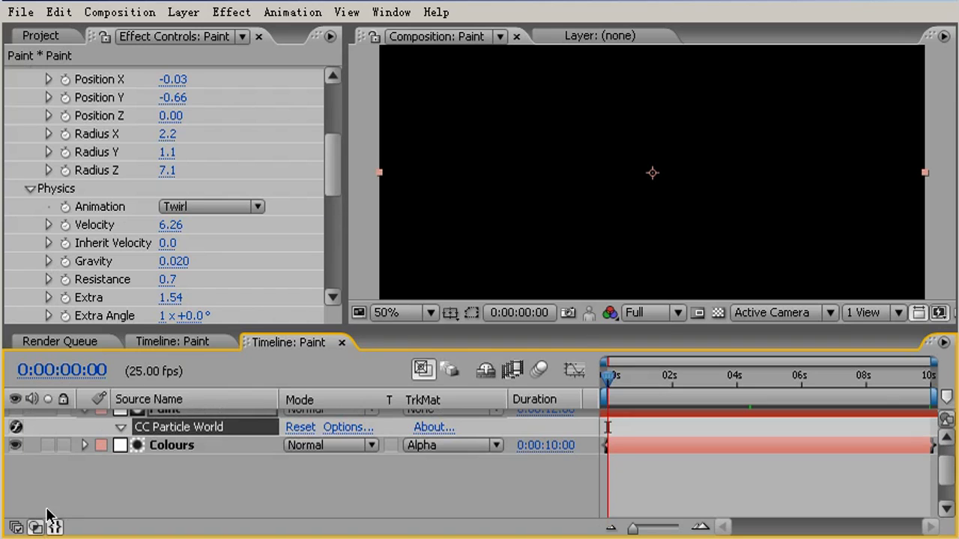
scroll(121, 423, up, 1)
double_click(123, 430)
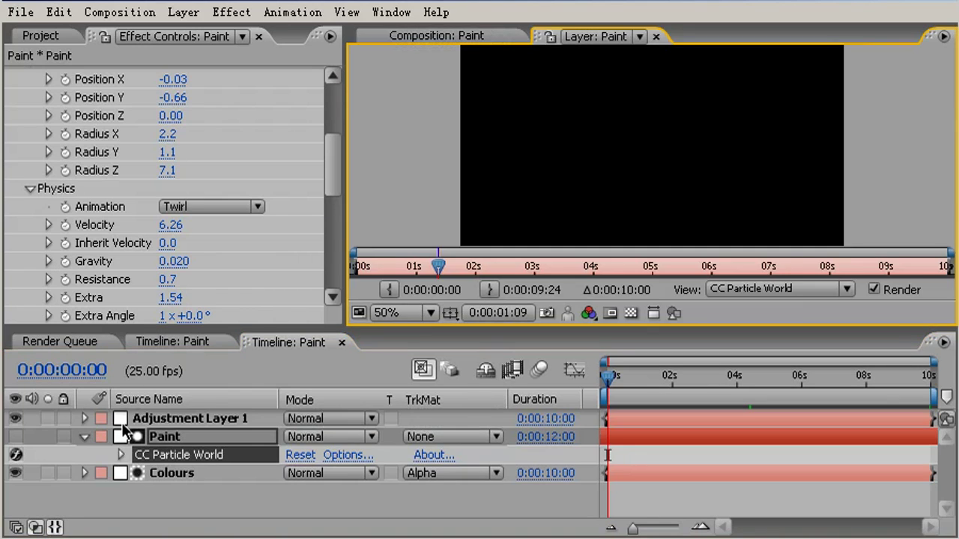
click(121, 455)
click(452, 34)
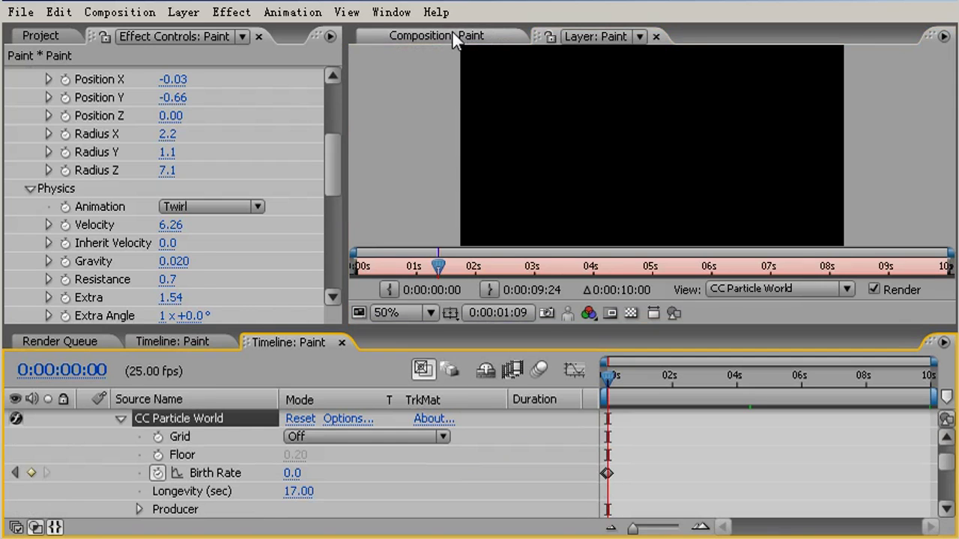
Step: Slide the Paint layer forward in time by small amounts until both Birth Rate keyframes lie inside the composition
click(207, 475)
drag(635, 528, 669, 530)
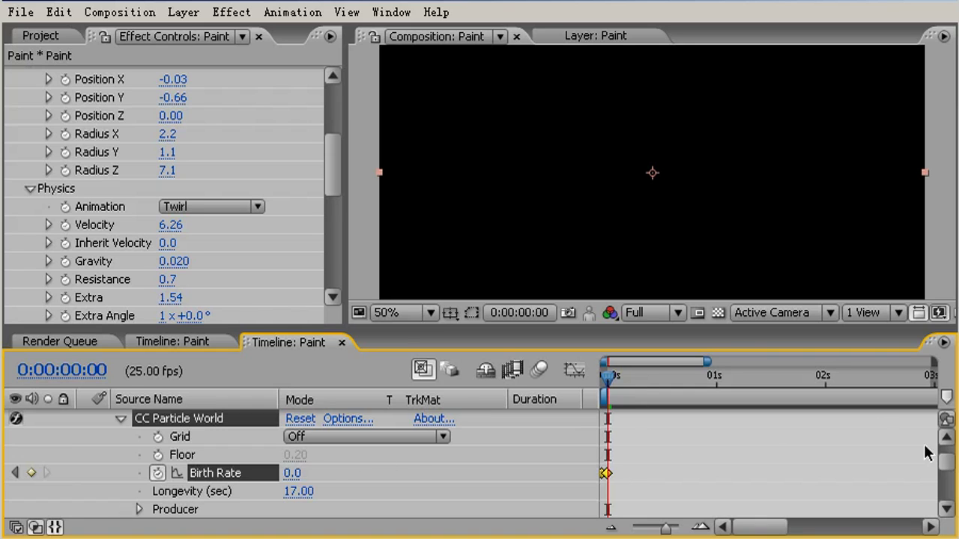
click(947, 438)
click(946, 440)
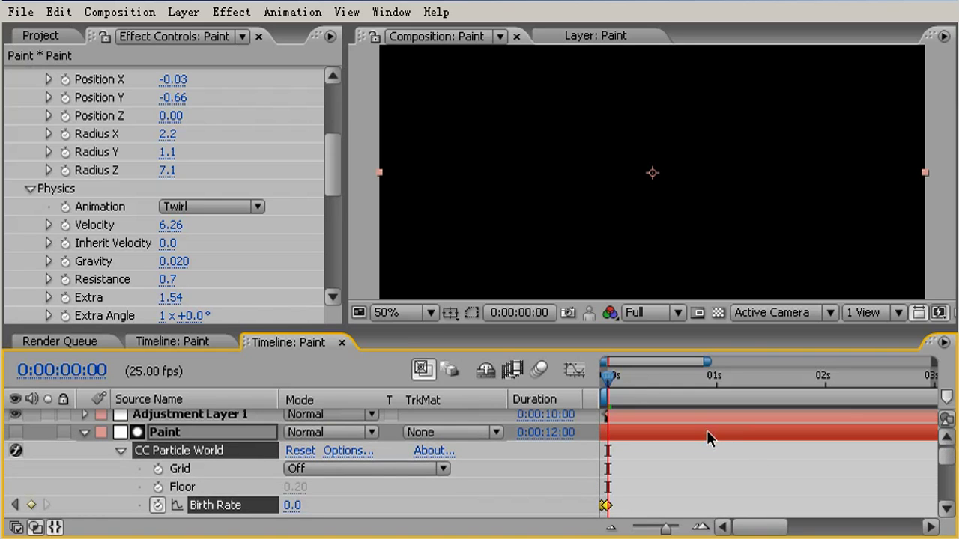
click(708, 433)
drag(715, 438, 712, 440)
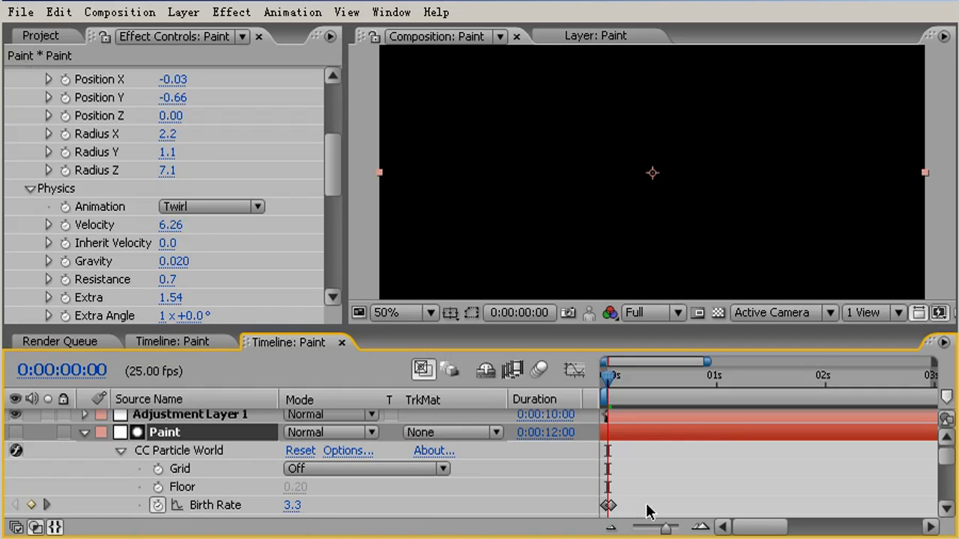
drag(666, 528, 681, 532)
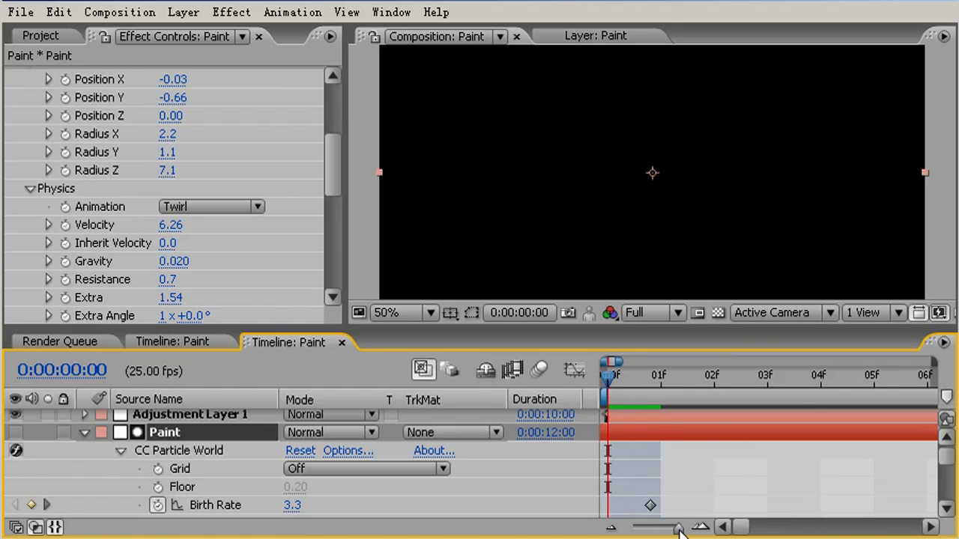
drag(628, 426, 662, 432)
Step: Move the first Birth Rate keyframe to 0:00:00:01 and set its value to 8
click(638, 377)
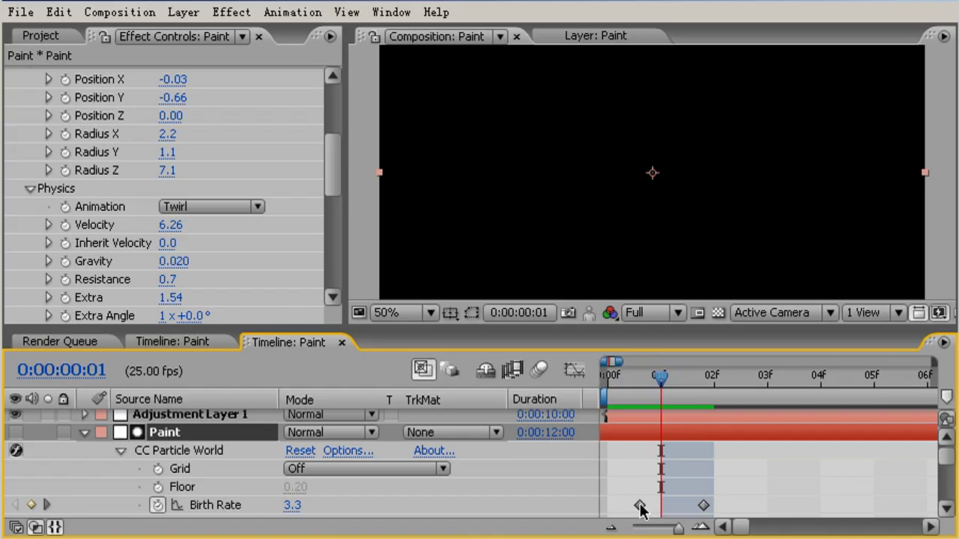
drag(639, 505, 661, 505)
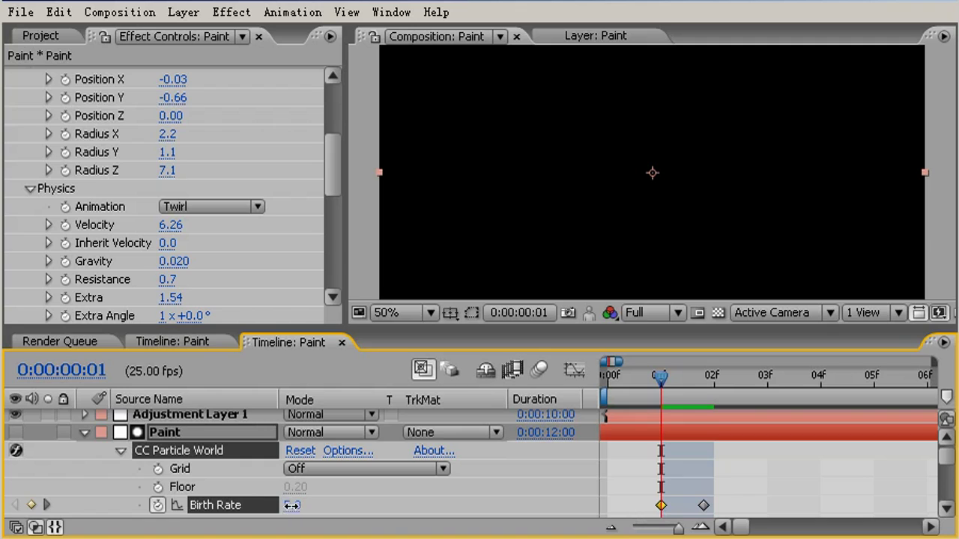
click(294, 506)
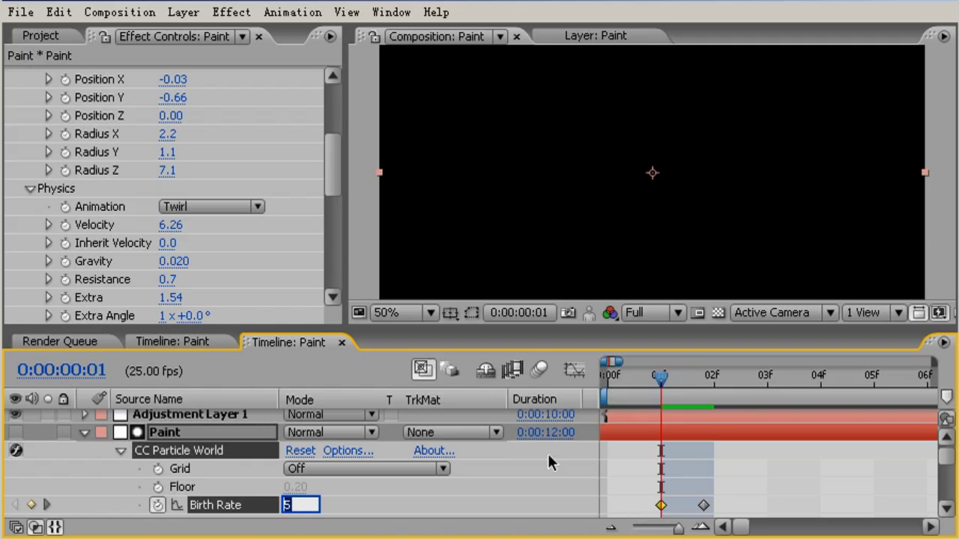
text(8)
key(Return)
Step: Slide the Paint layer back toward the composition start and return to 0:00:00:00 with the whole timeline in view
drag(718, 433, 624, 452)
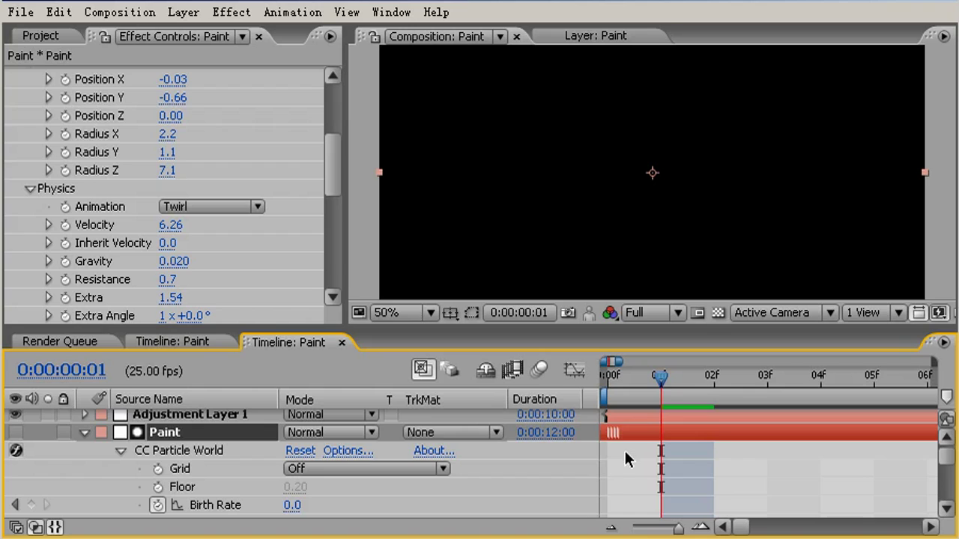
drag(656, 379, 587, 420)
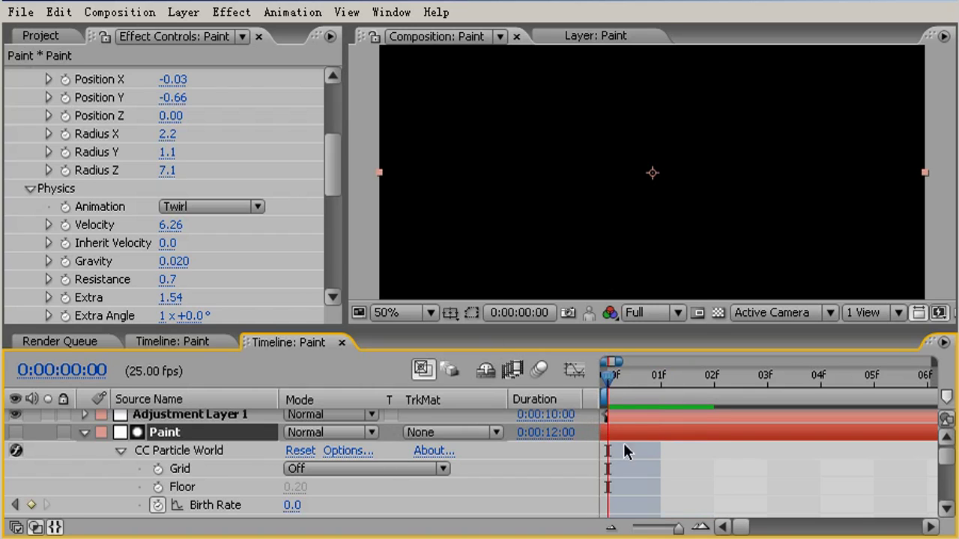
drag(678, 530, 638, 529)
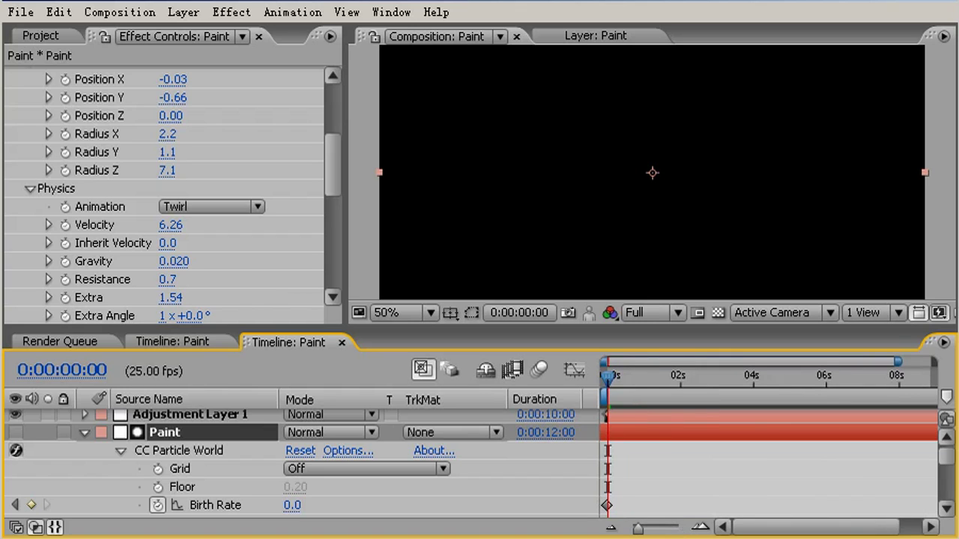
Step: Scrub through the animation to 0:00:06:23 and back to 0:00:05:10 in an enlarged composition view to check the particles
click(618, 379)
drag(619, 379, 818, 367)
drag(667, 326, 668, 376)
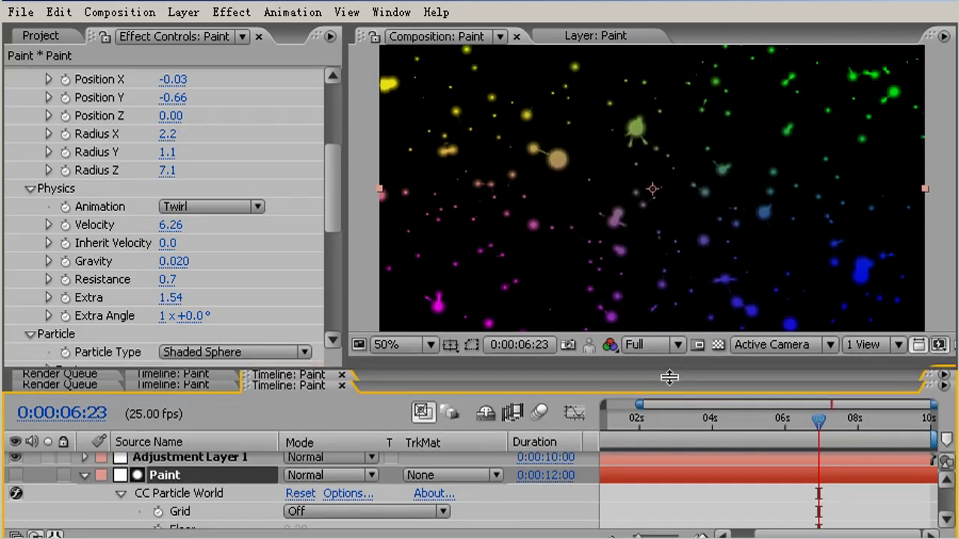
drag(347, 245, 274, 261)
drag(783, 426, 762, 435)
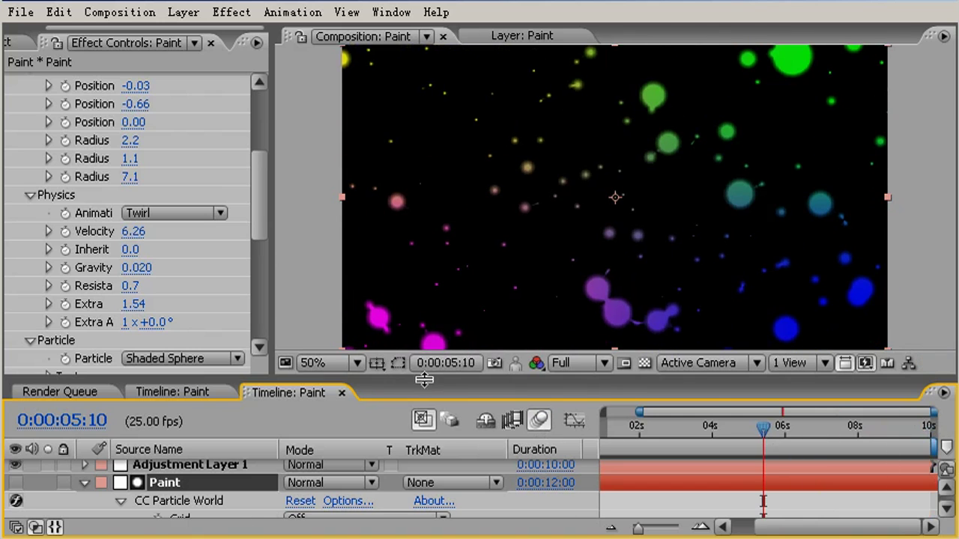
Step: Turn on motion blur for the Paint layer
drag(424, 381, 418, 295)
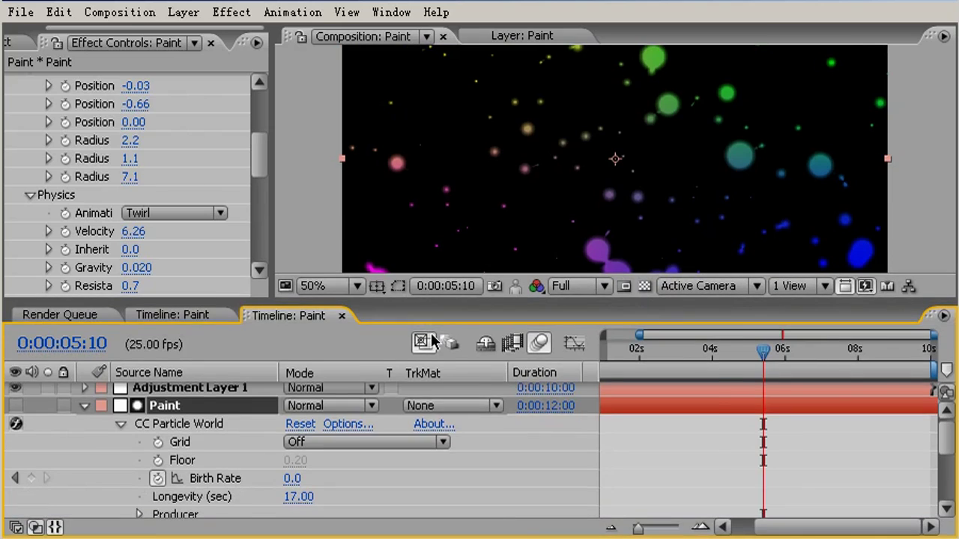
key(F4)
click(371, 406)
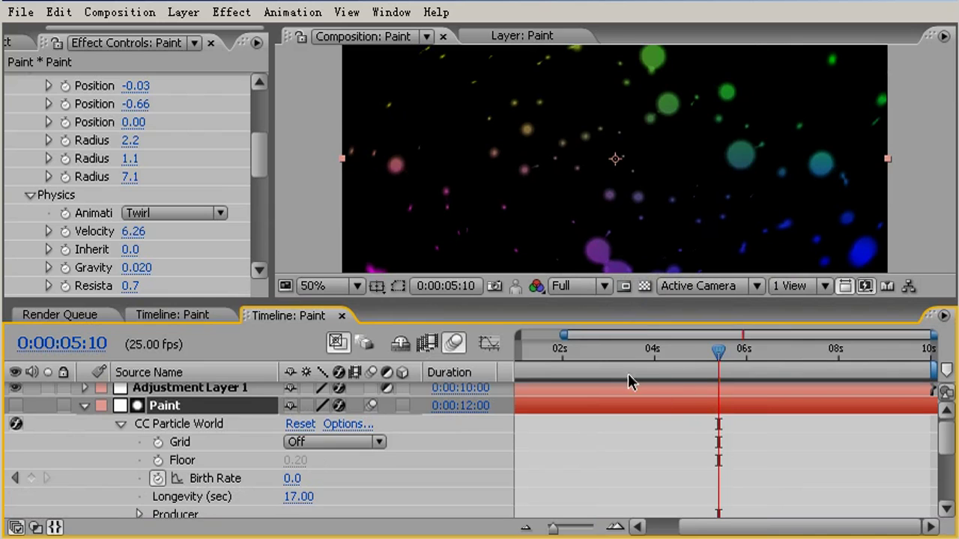
Step: Apply Hue/Saturation to Adjustment Layer 1 and set Master Saturation to 100
click(168, 389)
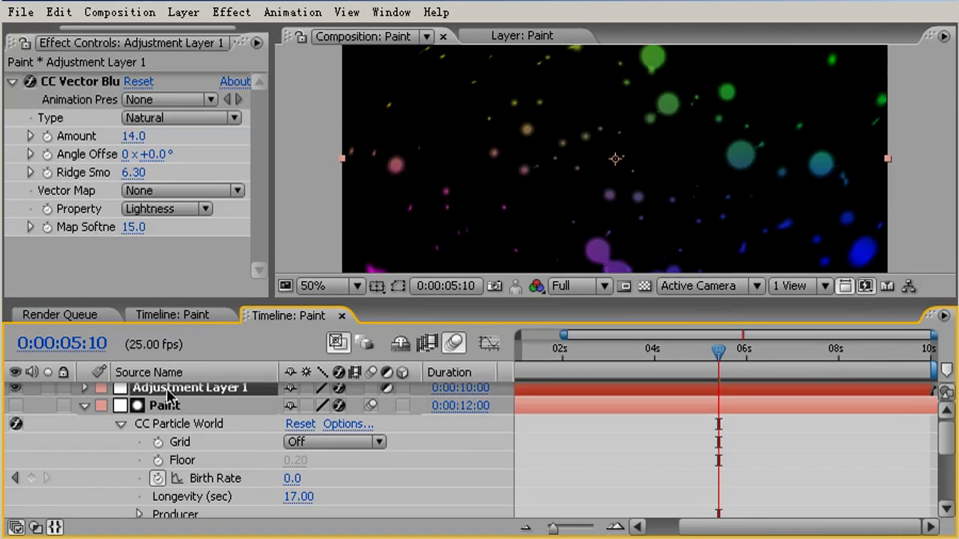
click(219, 13)
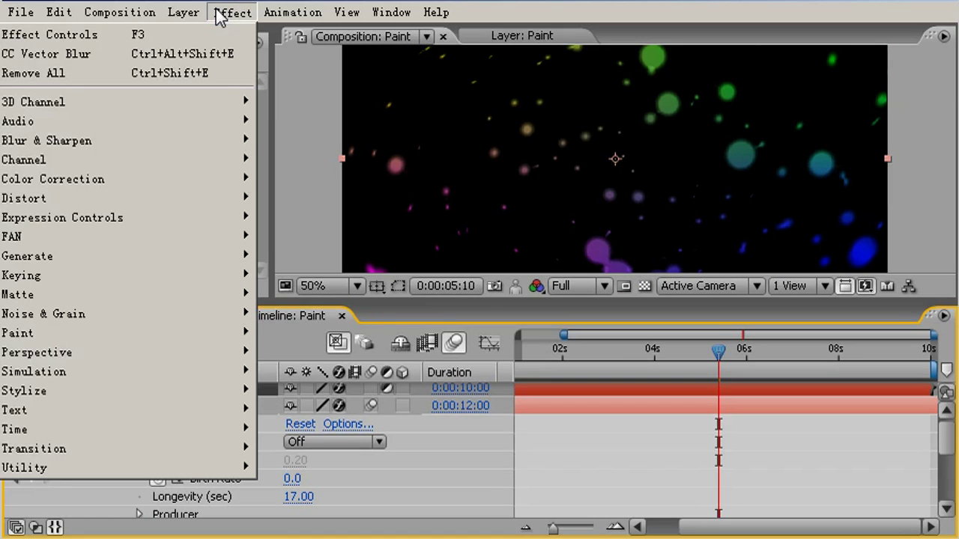
mouse_move(220, 181)
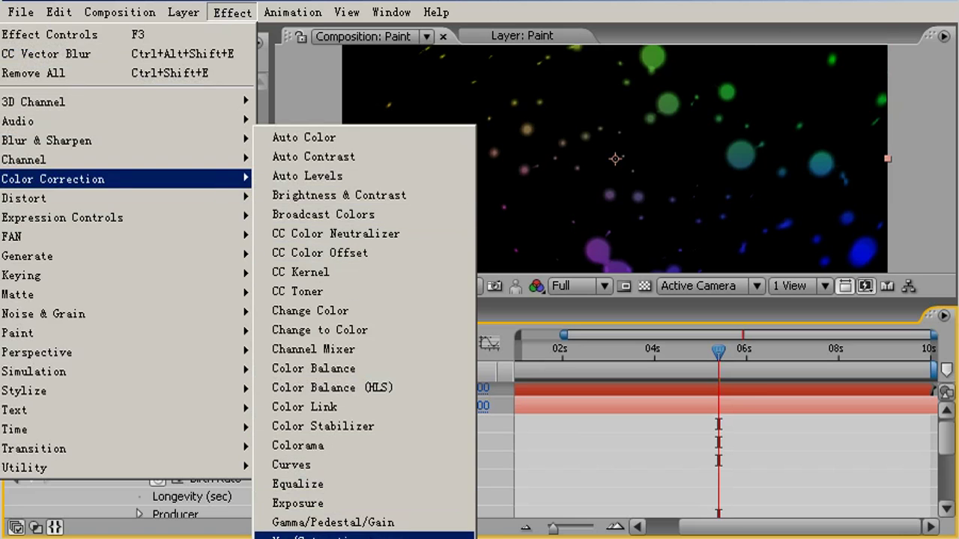
click(315, 536)
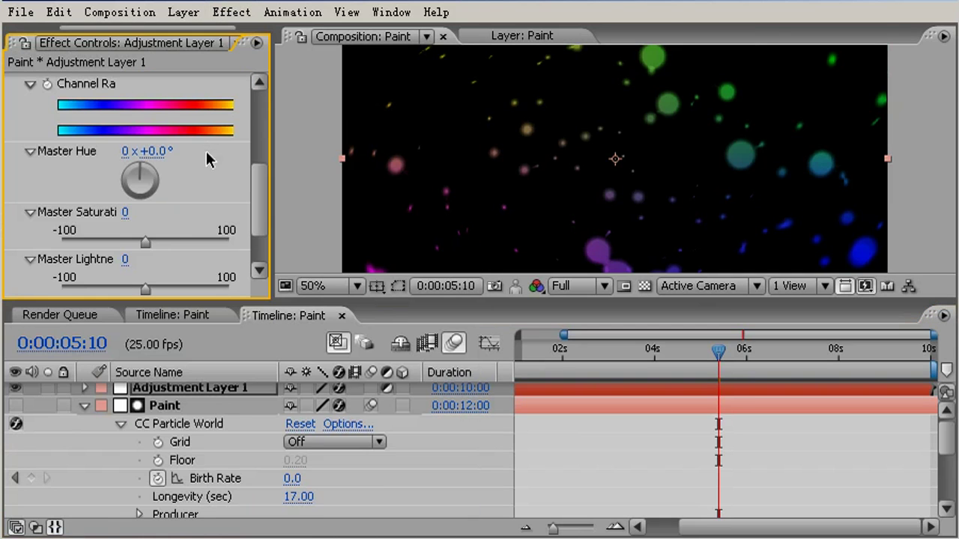
drag(142, 245, 263, 245)
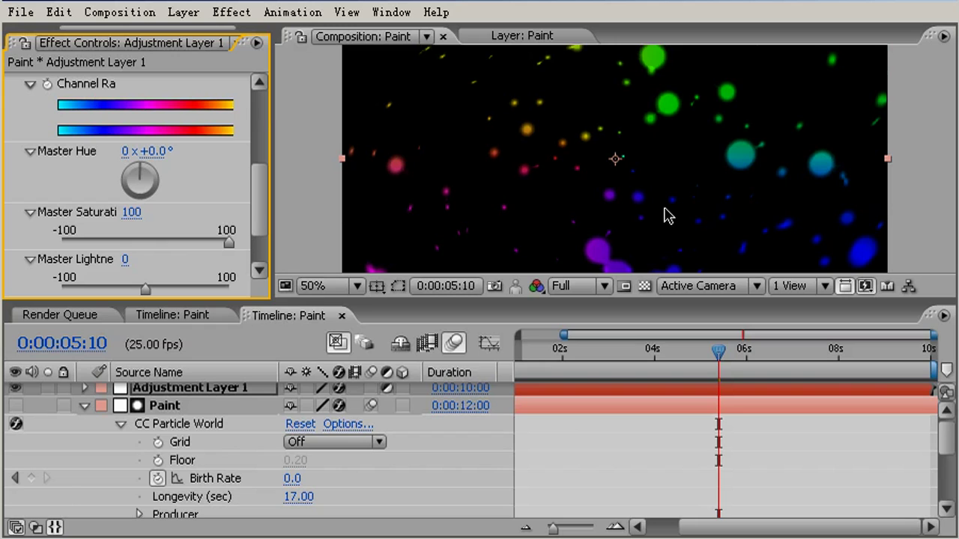
click(615, 295)
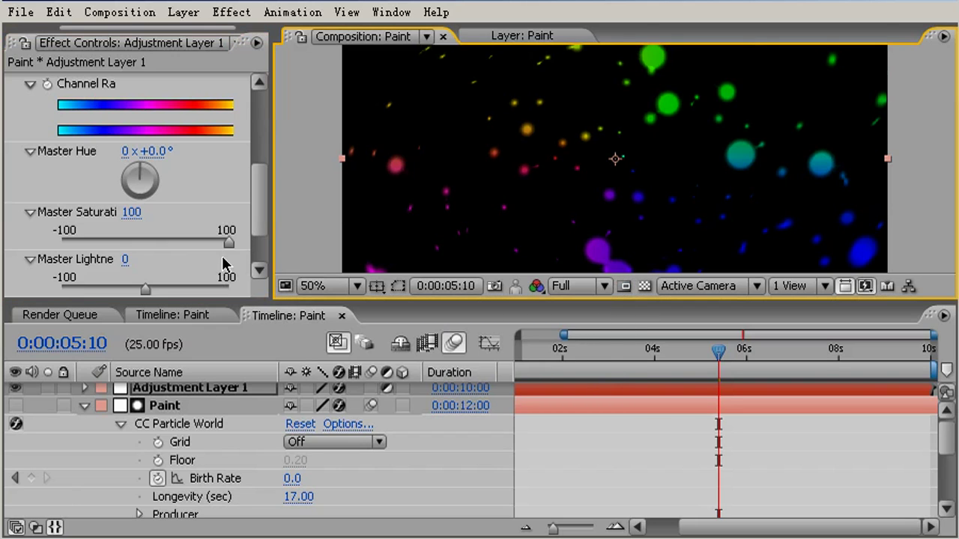
Step: Collapse the CC Vector Blur and Hue/Saturation settings of Adjustment Layer 1
drag(257, 199, 257, 121)
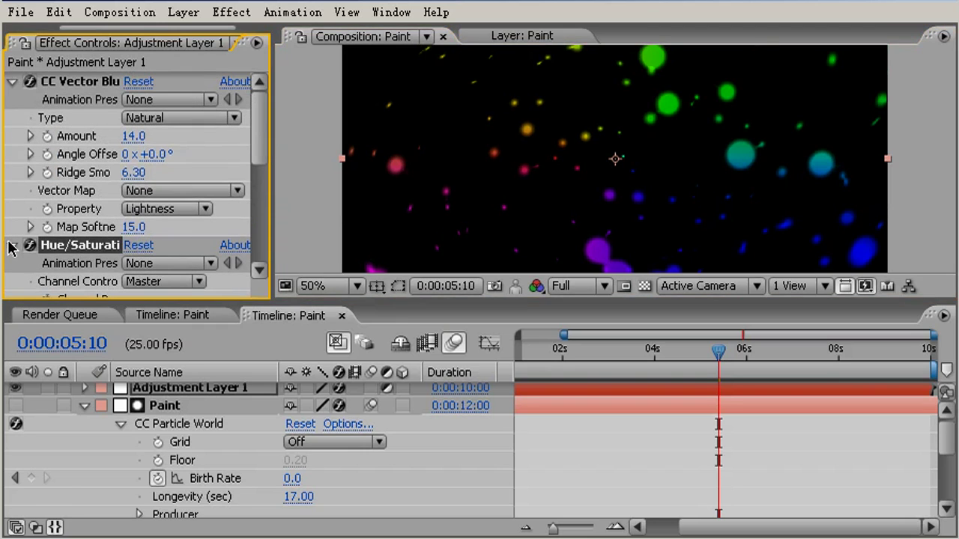
click(12, 247)
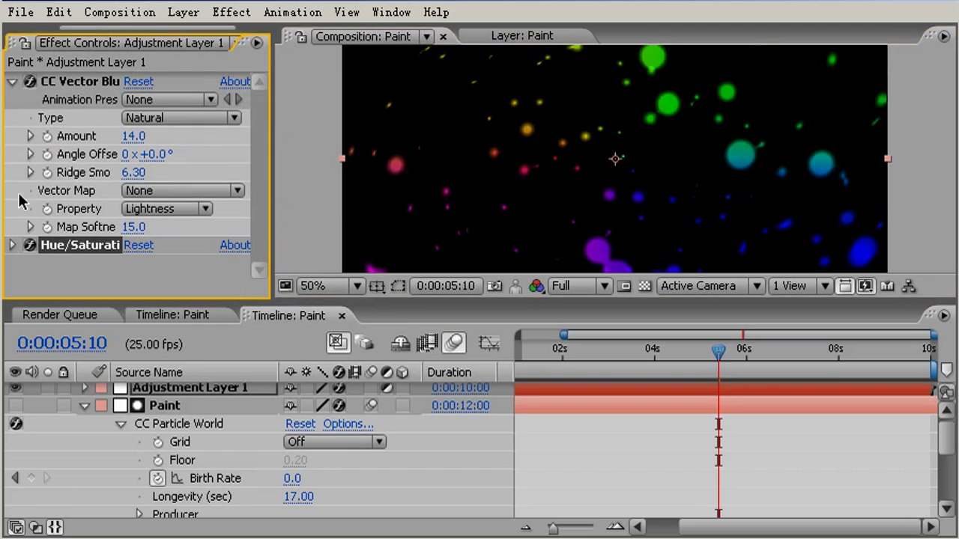
click(10, 83)
Step: Apply CC Radial Fast Blur to Adjustment Layer 1 with Amount 9 and Zoom kept at Standard
click(234, 15)
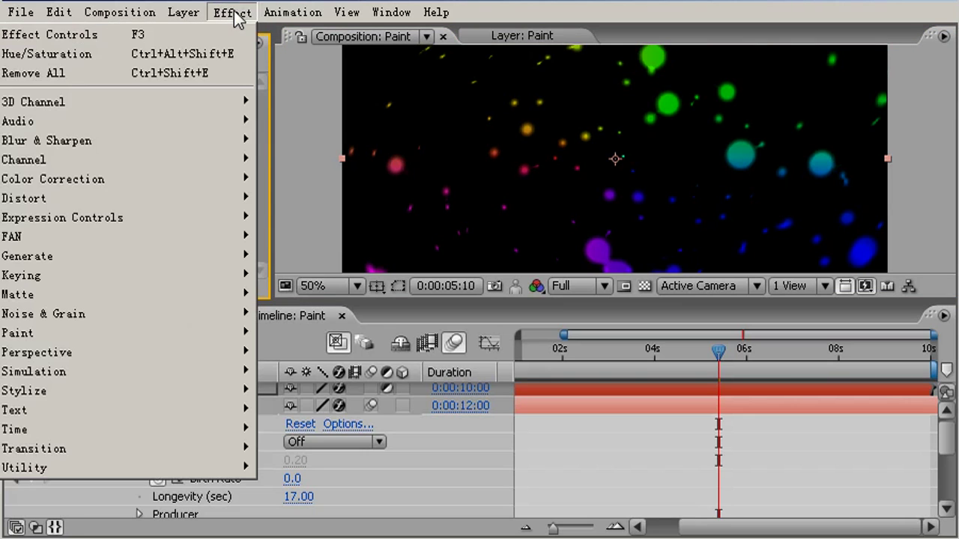
mouse_move(168, 144)
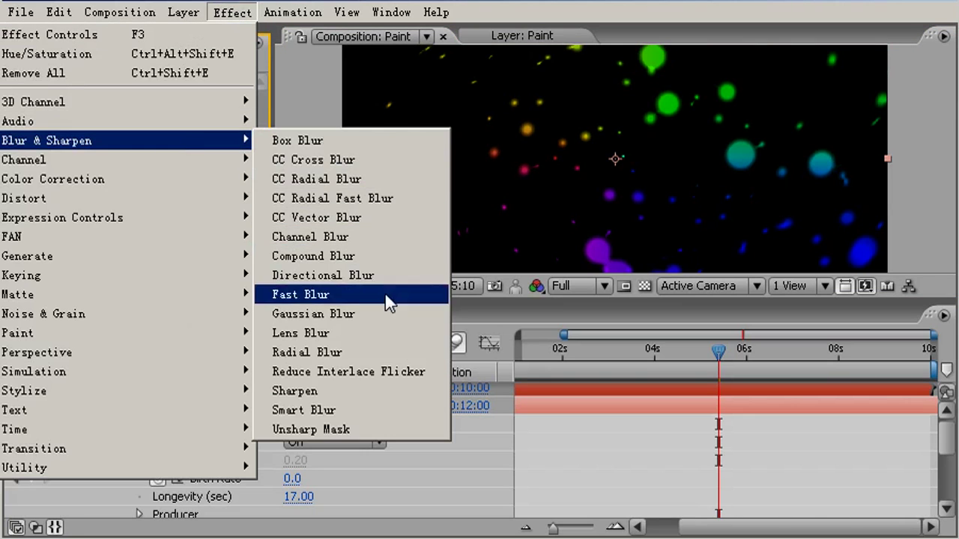
click(382, 199)
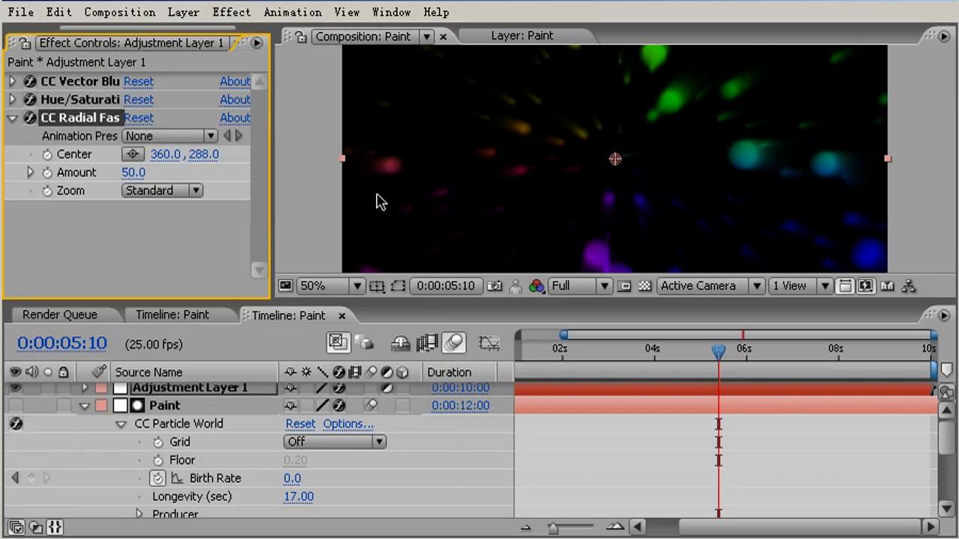
click(190, 191)
click(190, 196)
mouse_move(127, 173)
mouse_down()
mouse_move(84, 201)
mouse_move(92, 199)
mouse_up()
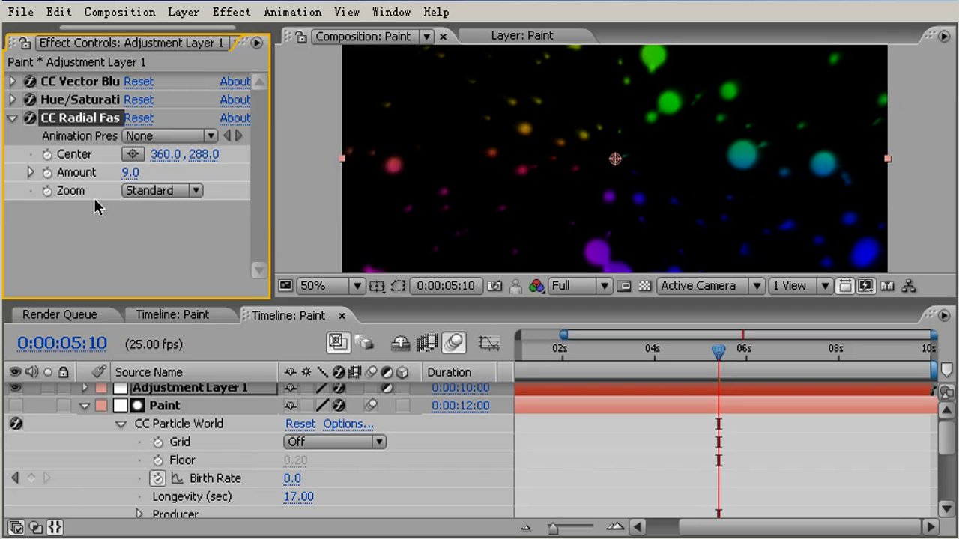
Step: Collapse the CC Radial Fast Blur settings and the Paint layer's properties in the timeline
drag(376, 303, 374, 413)
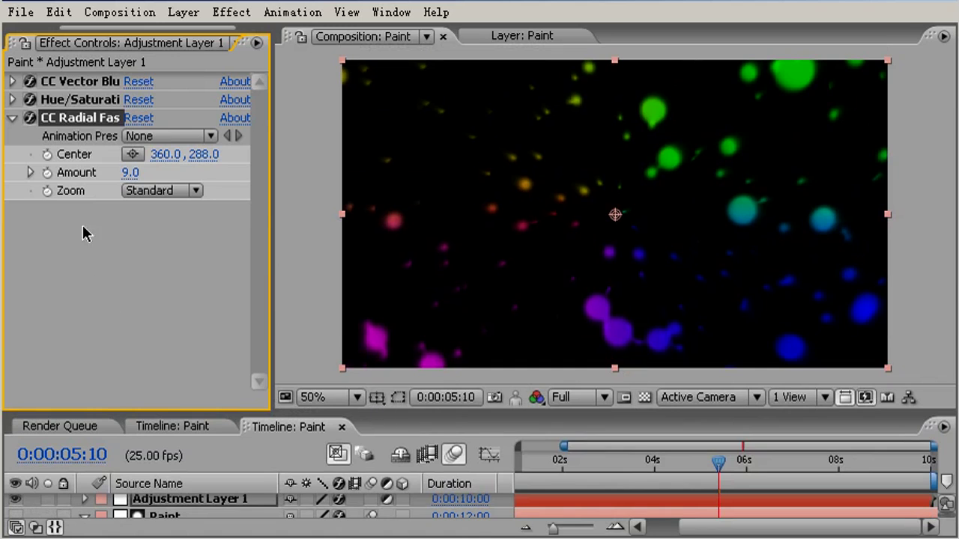
click(12, 118)
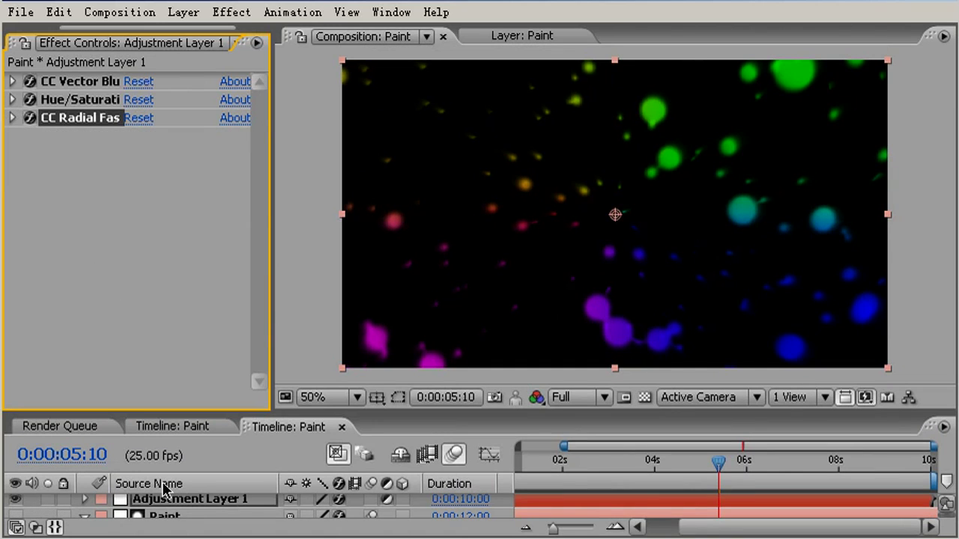
drag(298, 412, 298, 352)
click(84, 467)
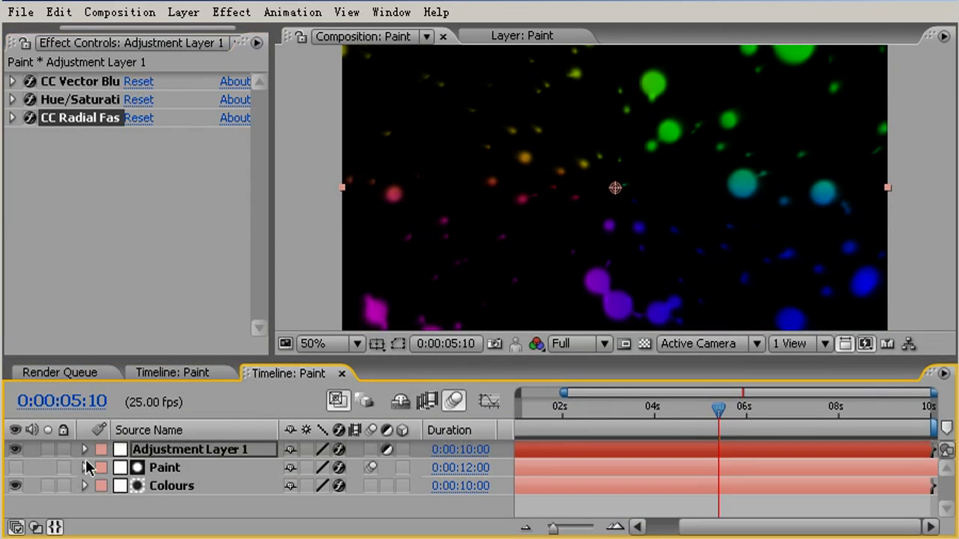
Step: Pre-compose Adjustment Layer 1, Paint and Colours into a composition named Paint droplets, moving all attributes into it
drag(188, 505, 153, 453)
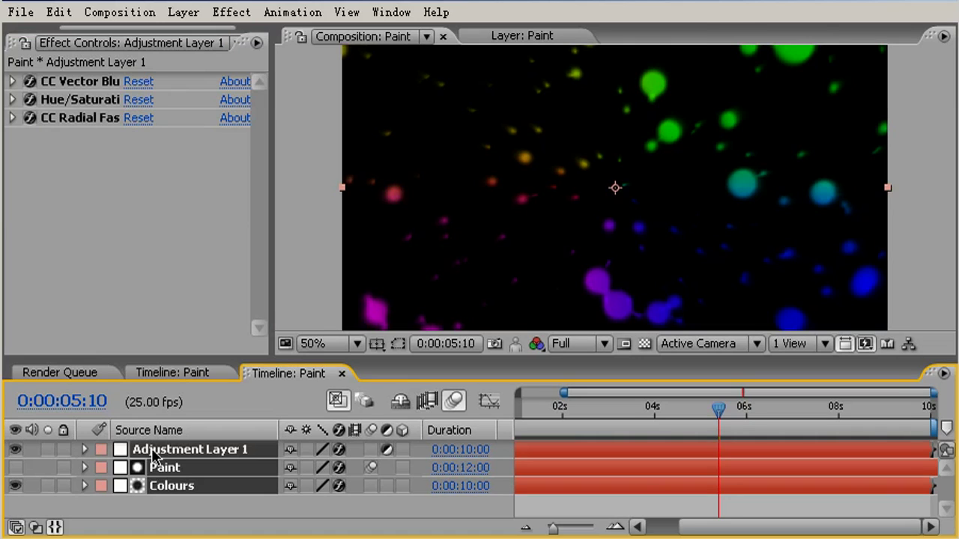
key(ctrl+shift+c)
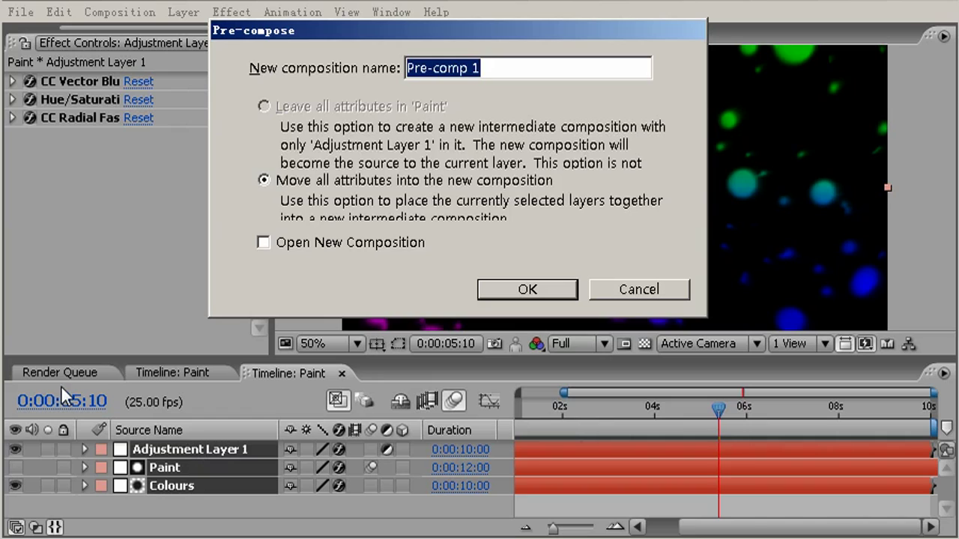
key(BackSpace)
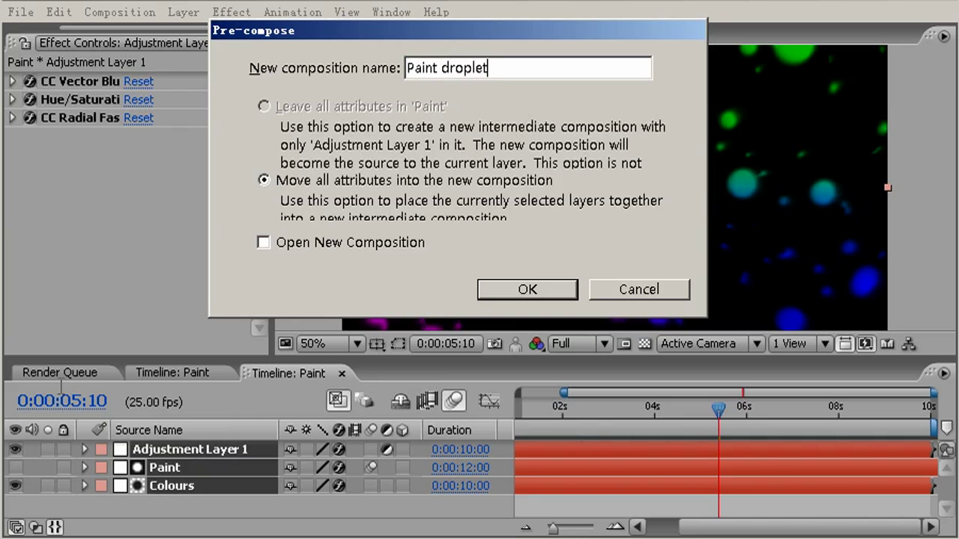
key(Return)
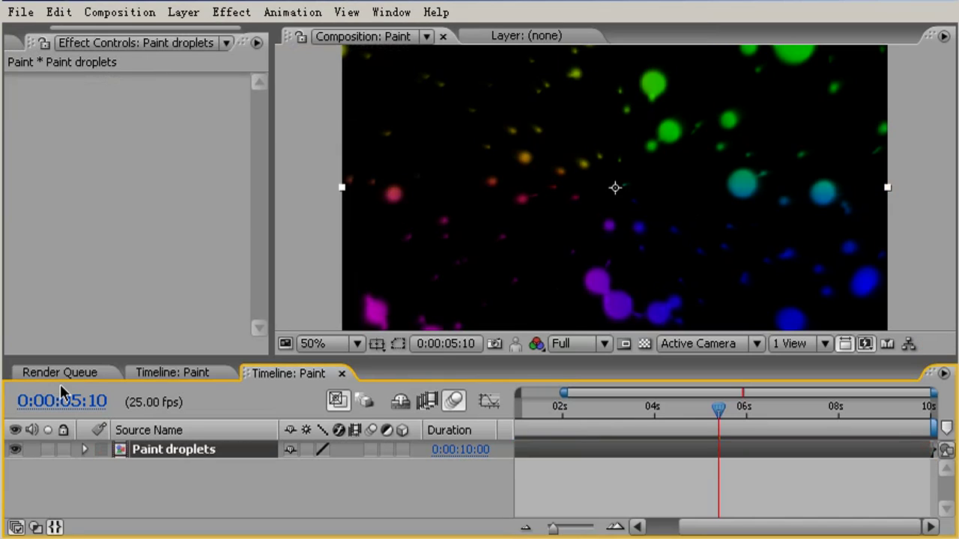
click(171, 490)
click(194, 453)
click(244, 490)
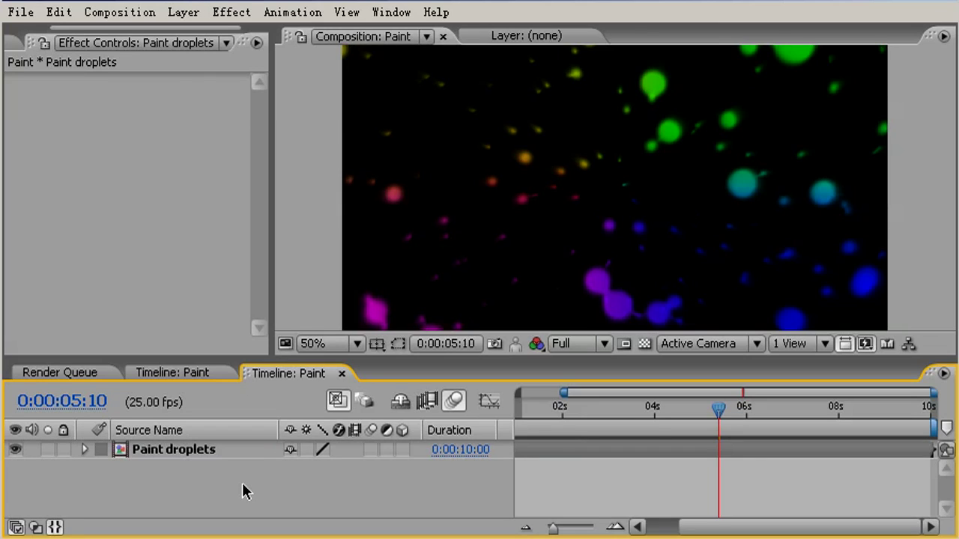
Step: Create a white 720 x 576 solid named BG and place it beneath the Paint droplets layer
key(ctrl+y)
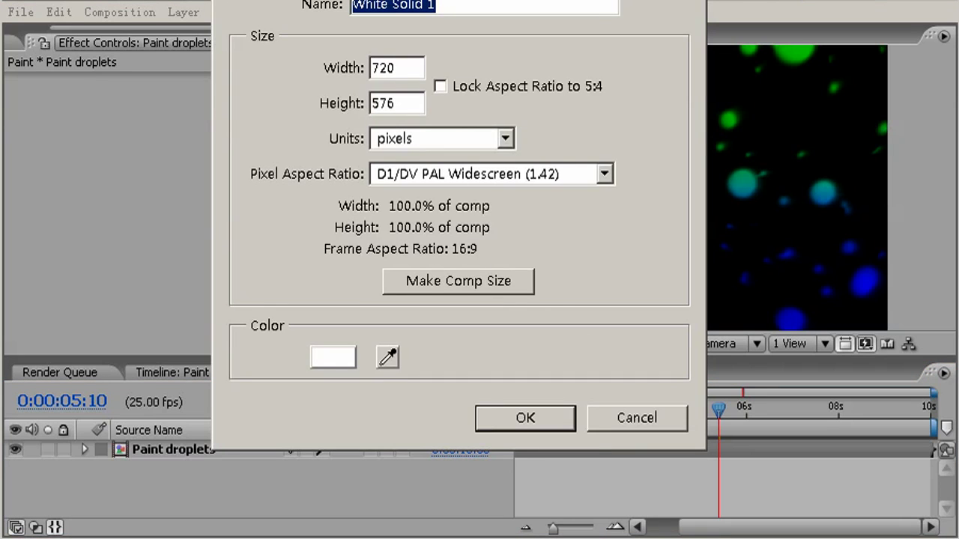
drag(490, 0, 484, 58)
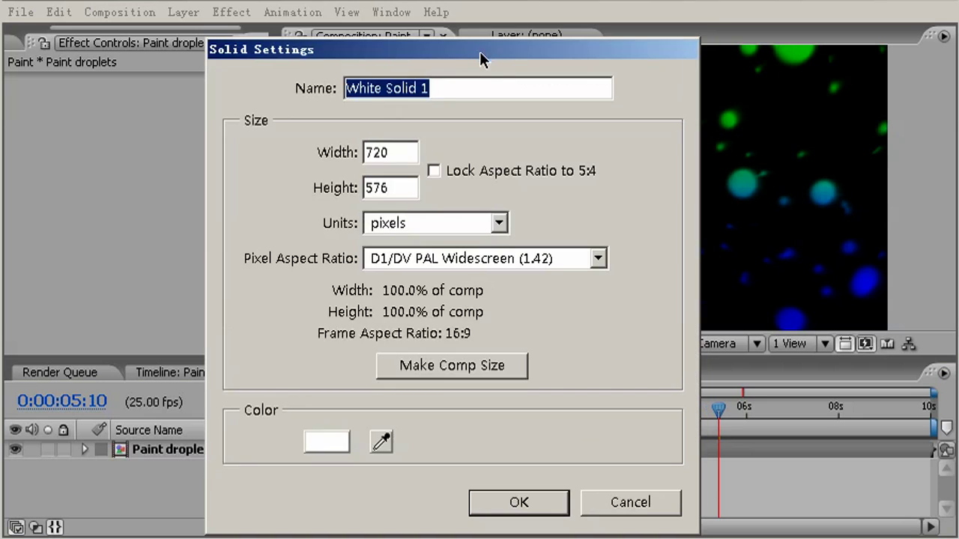
text(BG)
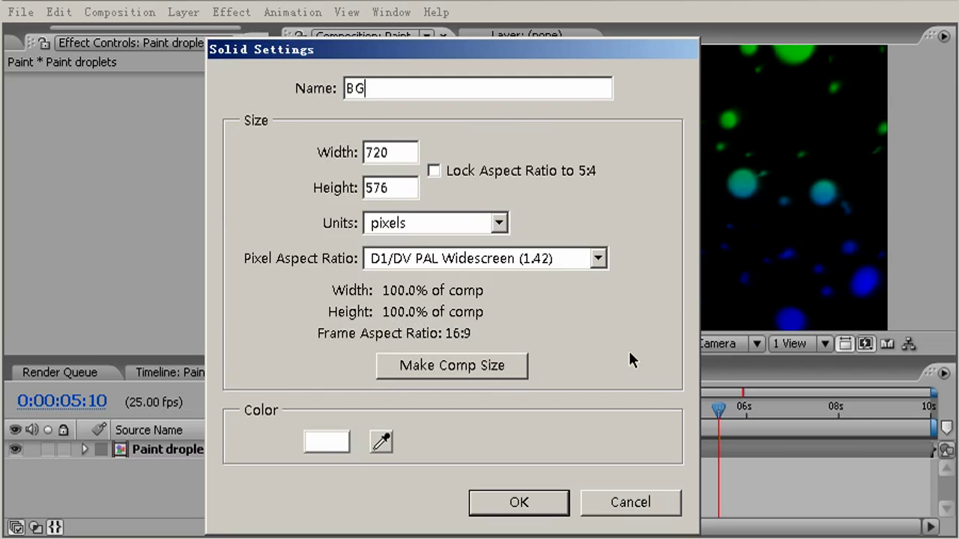
click(536, 503)
drag(206, 454, 209, 508)
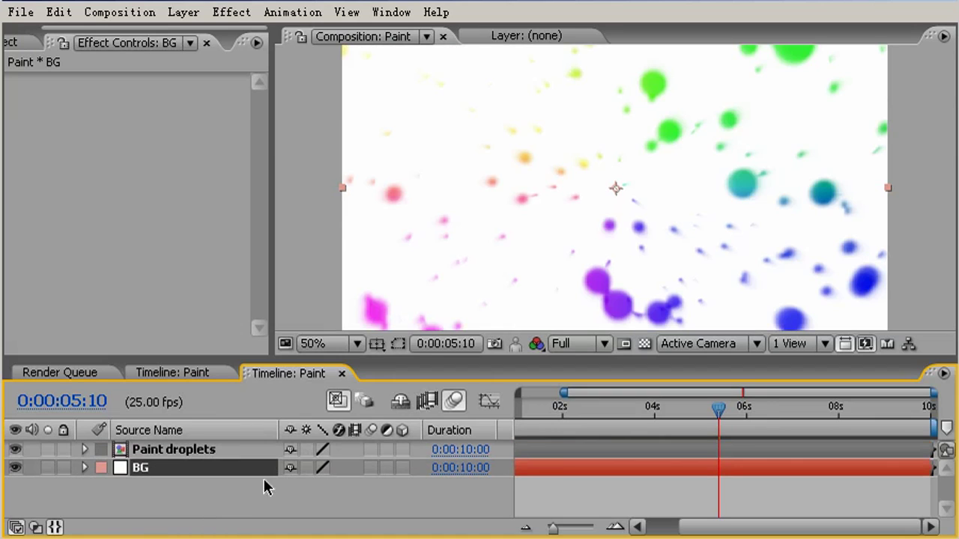
Step: Apply the Circle effect to the BG layer and set its outer Feather to about 794
click(228, 18)
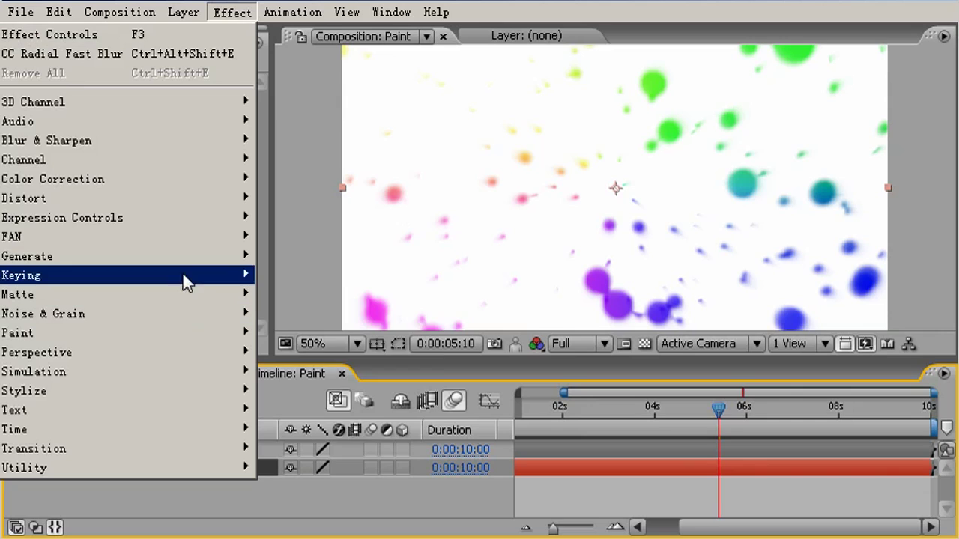
mouse_move(72, 285)
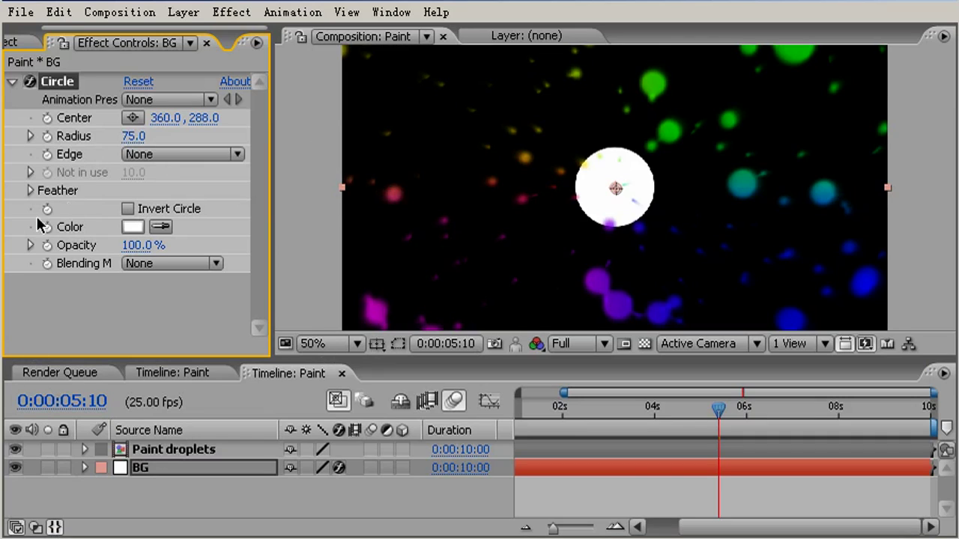
click(30, 190)
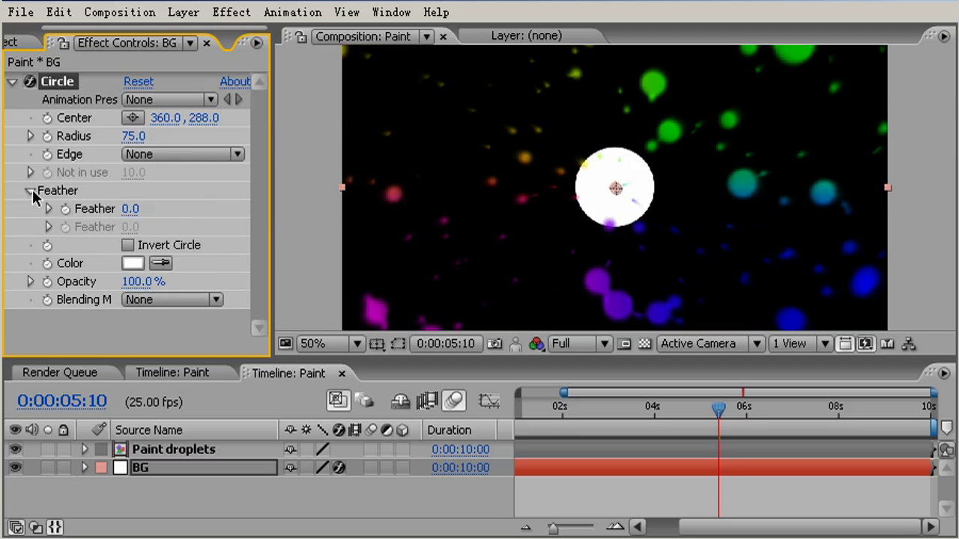
drag(129, 212, 807, 45)
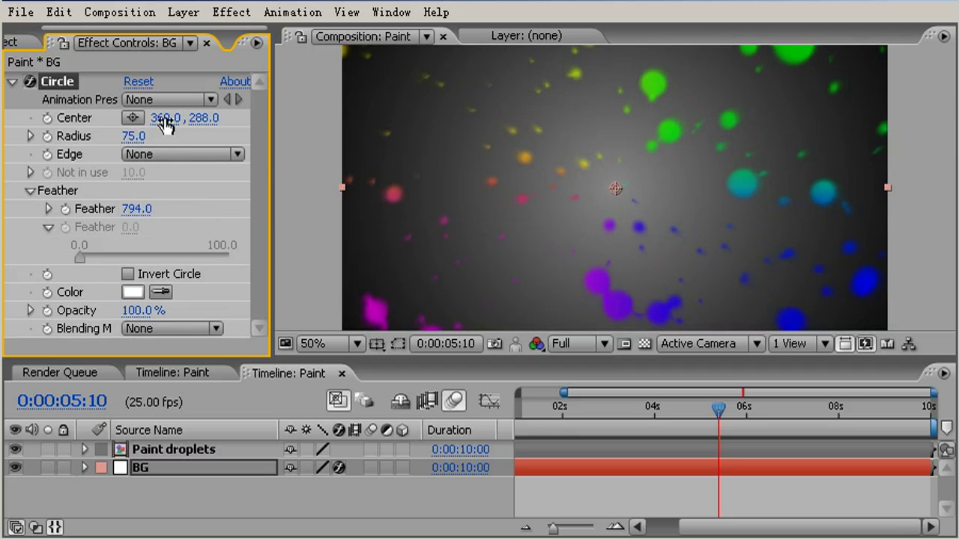
Step: Enlarge the BG circle to a Radius of about 673 and fine-tune its feather for a soft vignette
drag(133, 138, 632, 35)
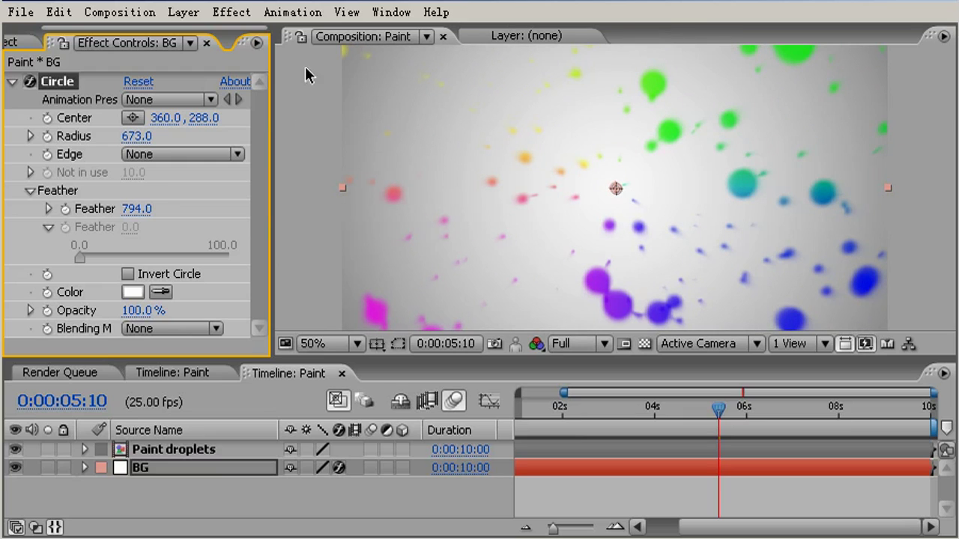
drag(130, 211, 207, 215)
drag(128, 242, 155, 224)
Step: Apply Curves to the Paint droplets layer and pull the middle of the RGB curve upward to brighten the colours
click(210, 457)
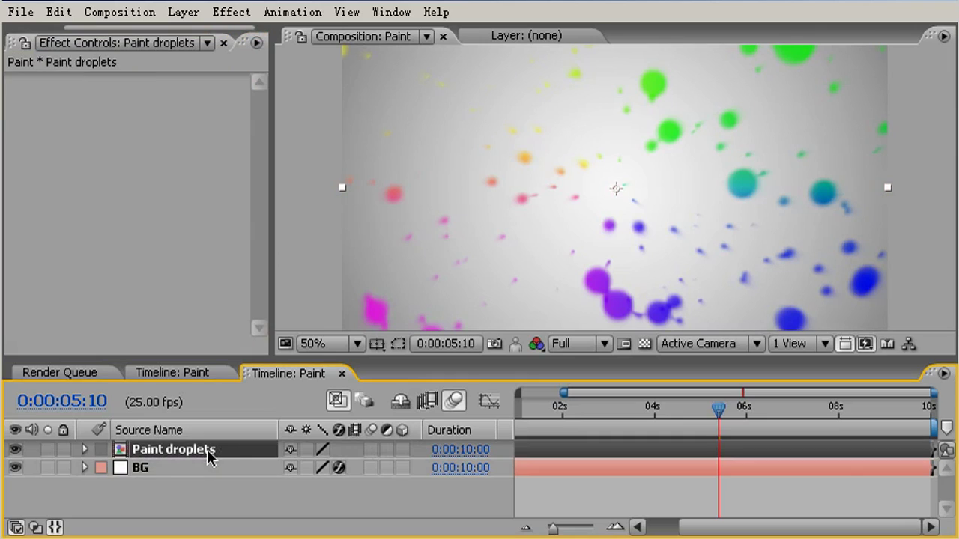
click(185, 14)
mouse_move(136, 193)
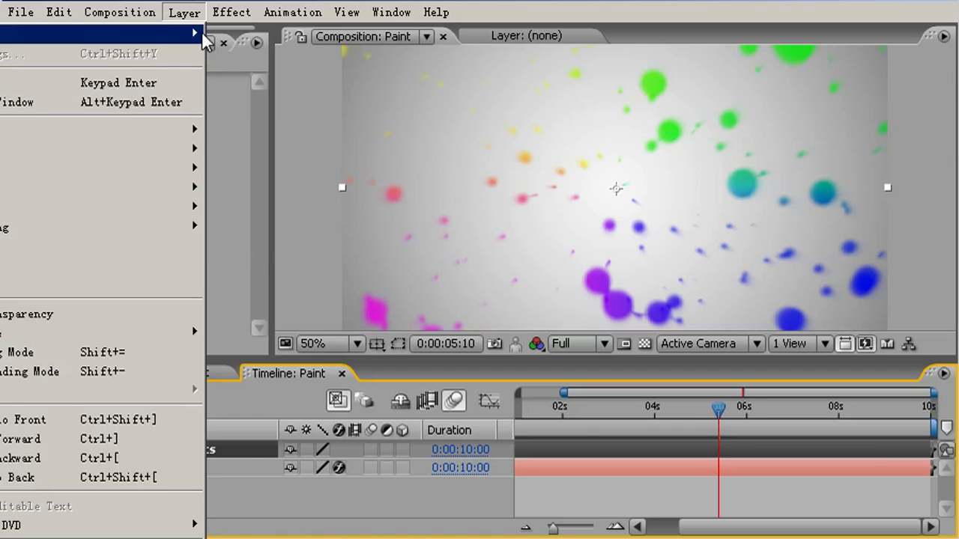
mouse_move(227, 18)
mouse_move(187, 179)
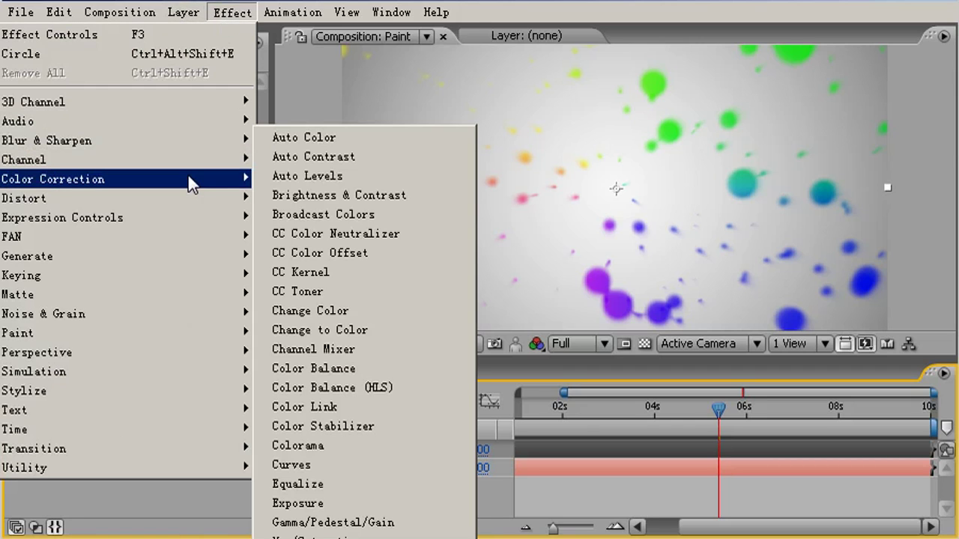
click(355, 465)
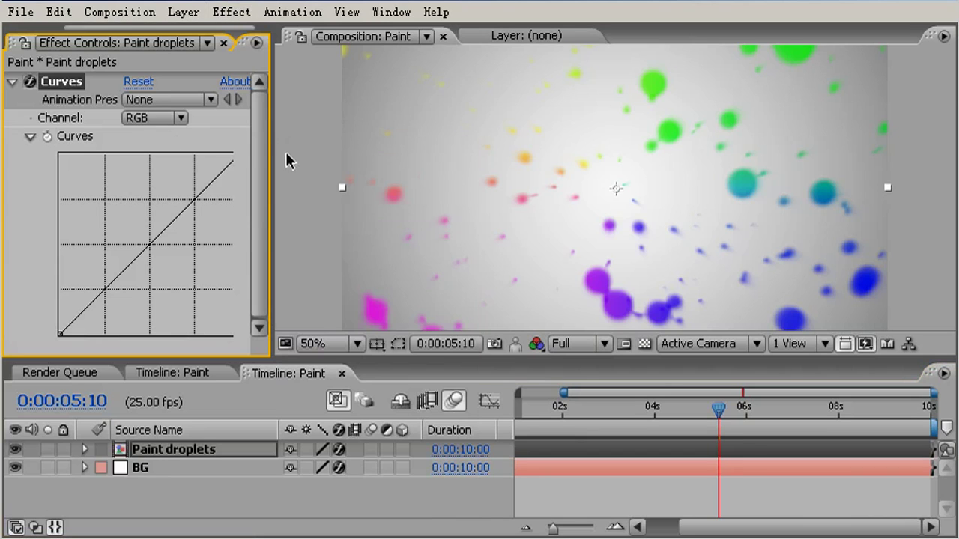
drag(270, 163, 334, 186)
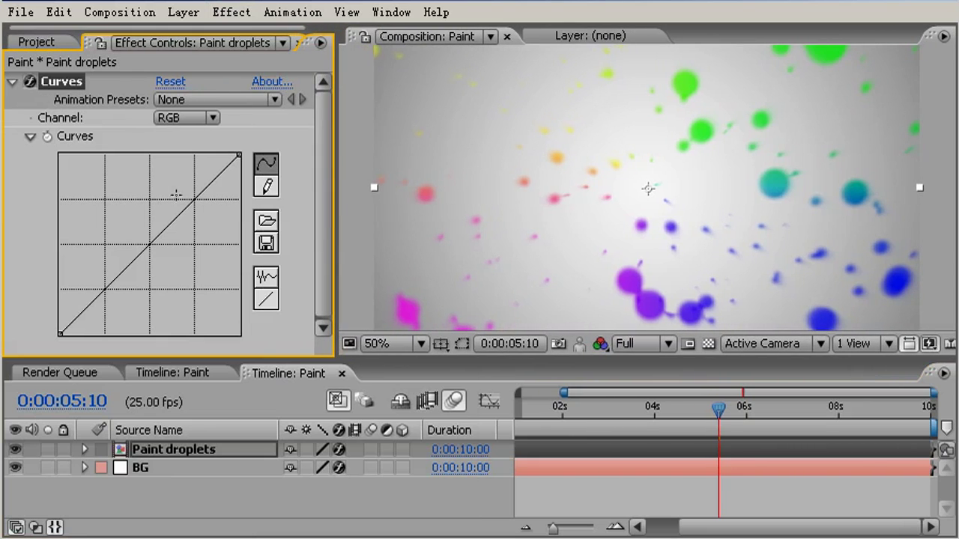
drag(152, 246, 129, 234)
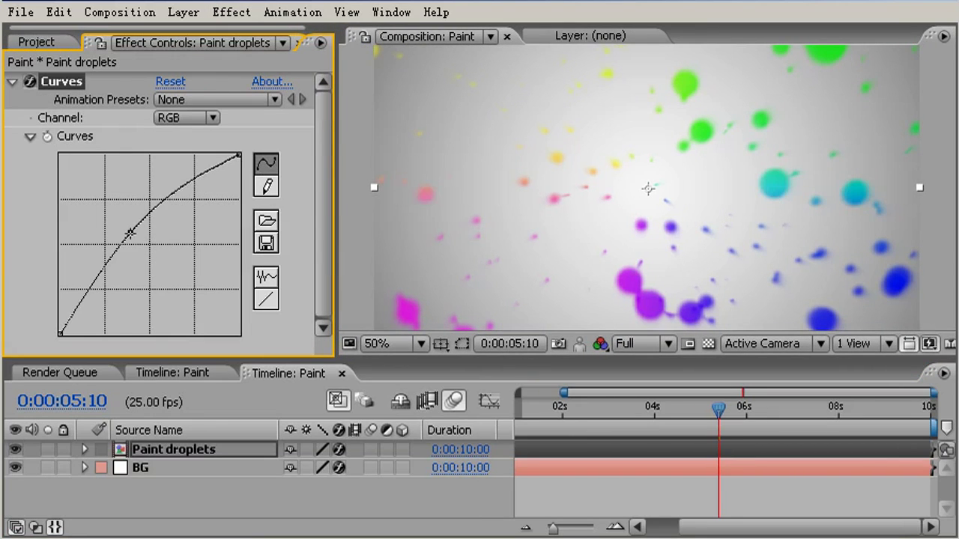
click(271, 99)
click(263, 101)
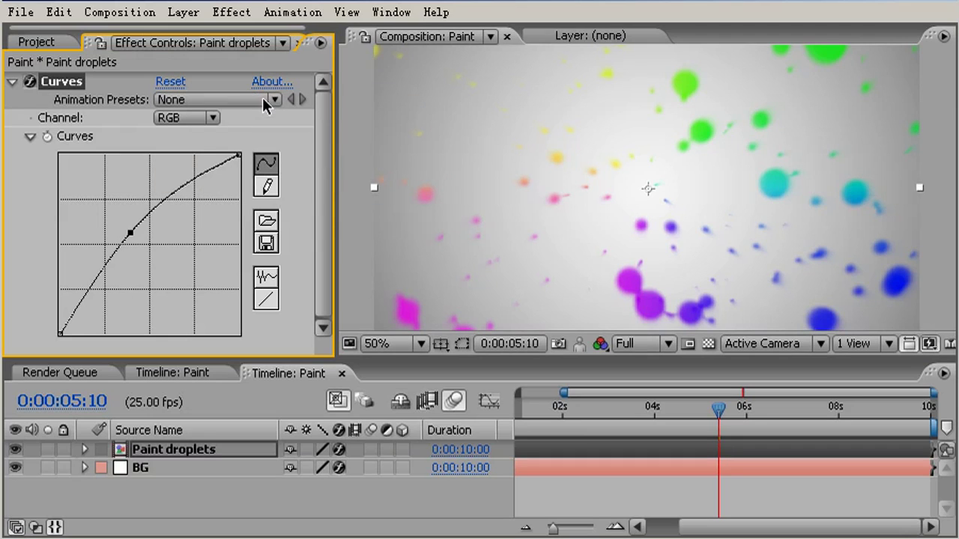
Step: Steepen the Alpha curve of Paint droplets by moving its white point to about three quarters of the input range, and collapse the effect
click(206, 121)
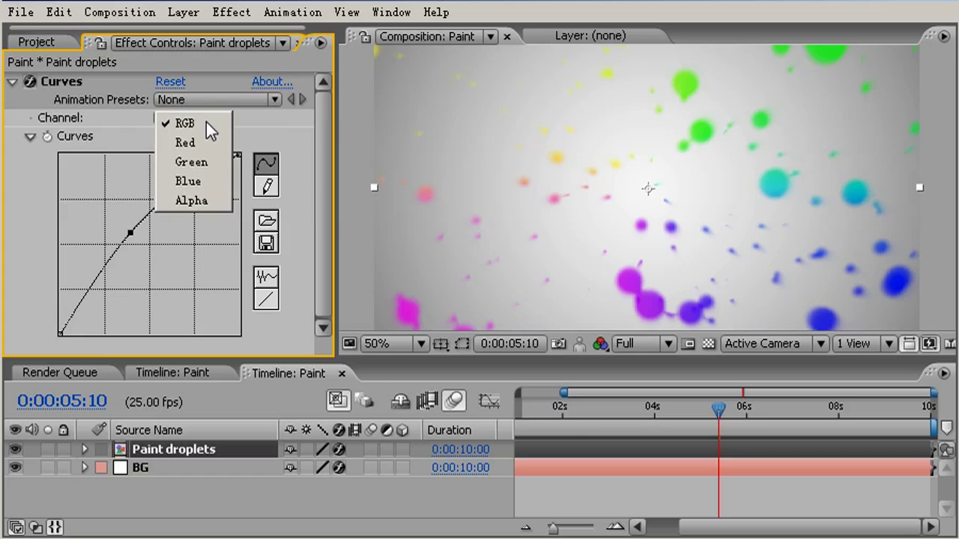
click(201, 210)
drag(237, 155, 195, 149)
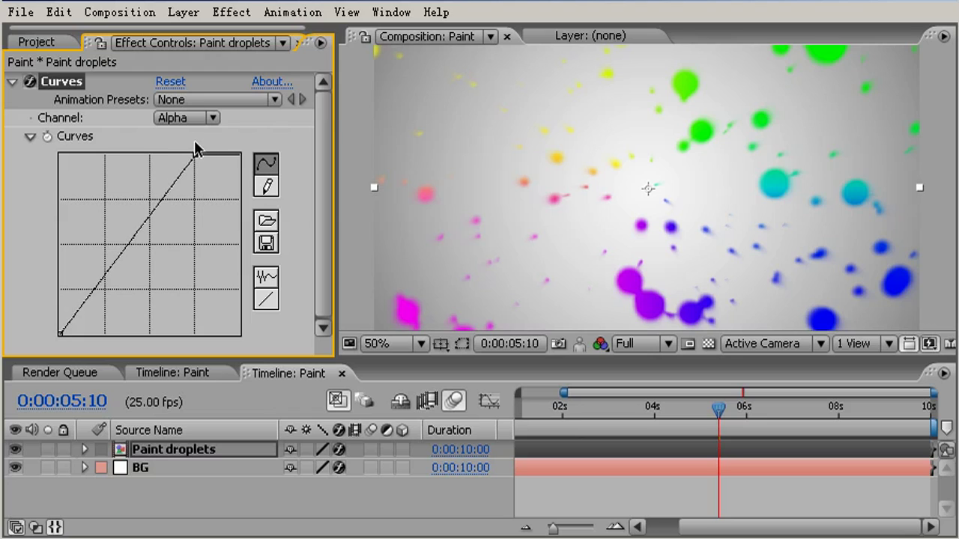
click(30, 138)
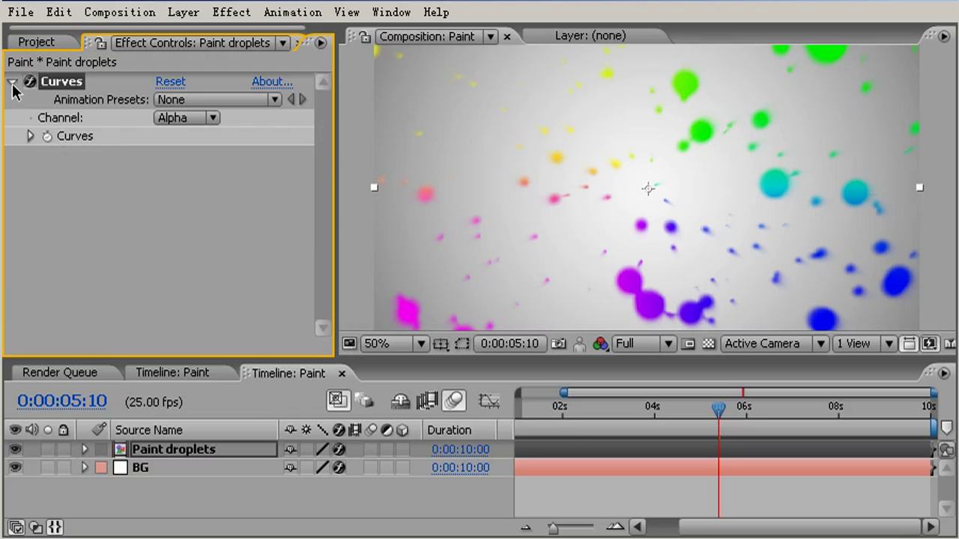
click(12, 82)
click(215, 501)
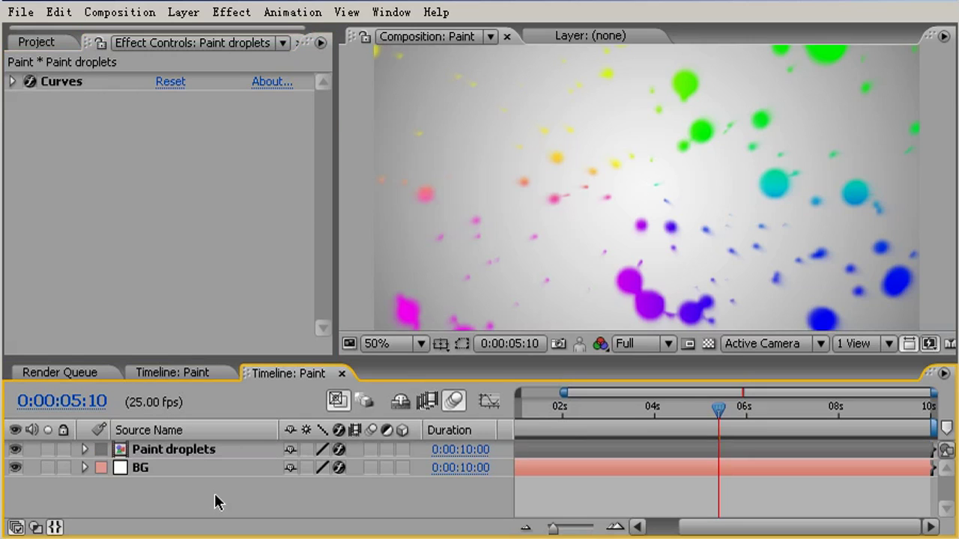
Step: Duplicate the Paint droplets layer, reveal Scale on both copies, and disable Curves on the lower copy
click(191, 457)
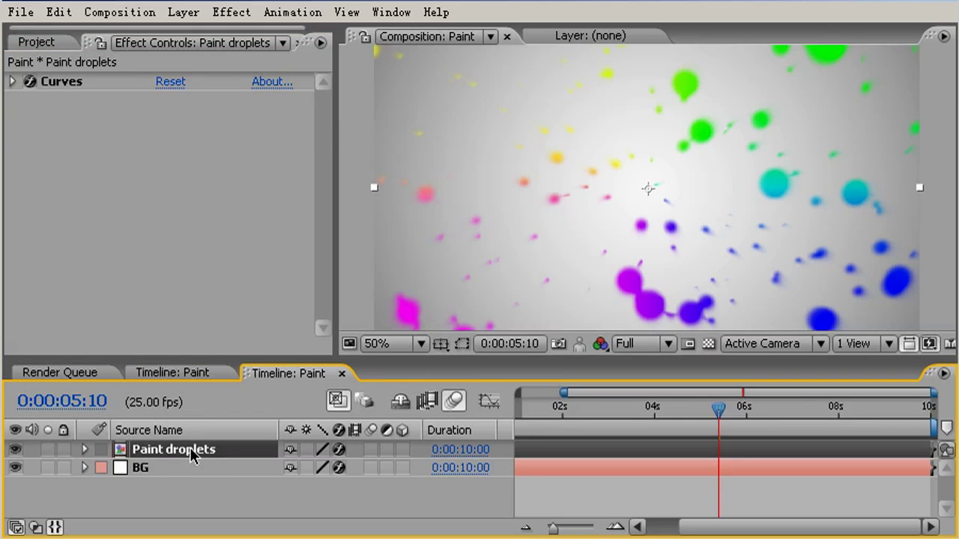
key(ctrl+d)
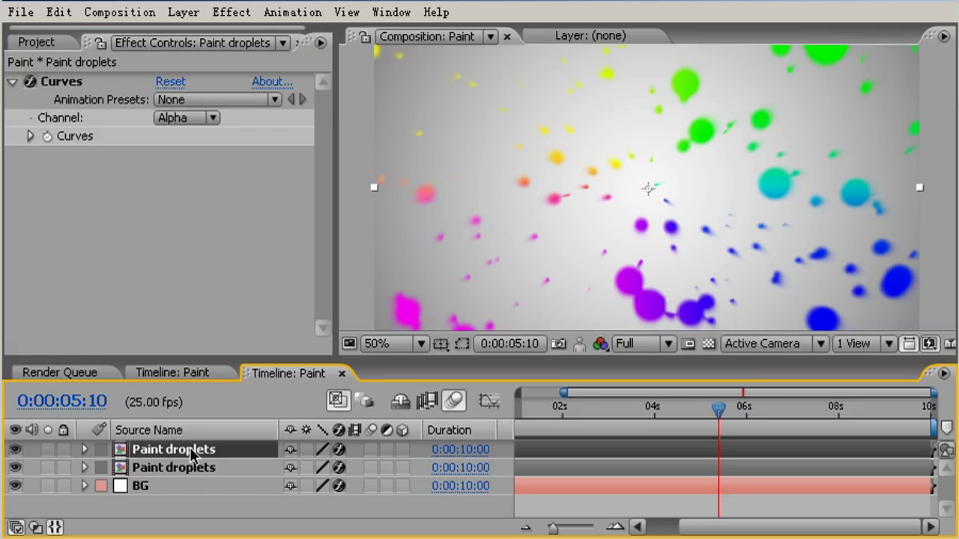
key(s)
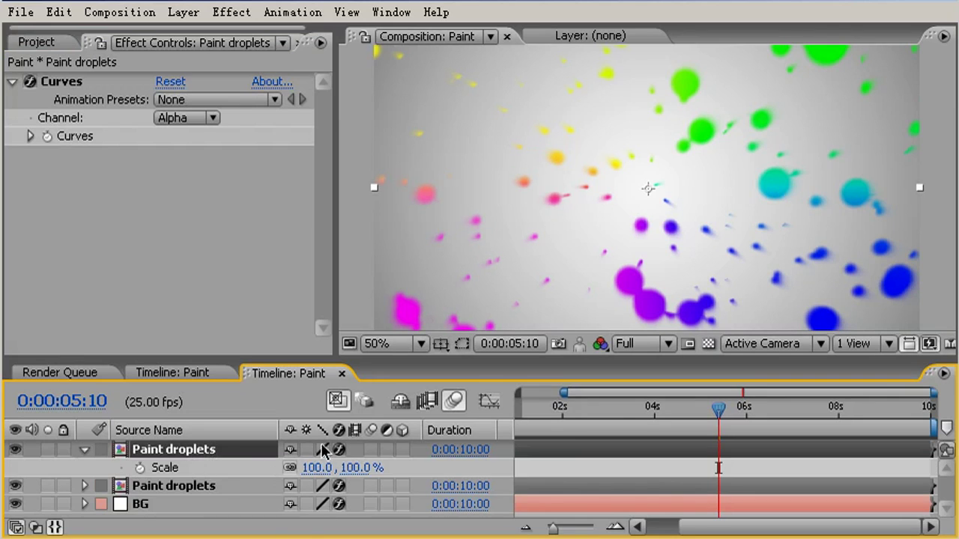
click(209, 486)
key(s)
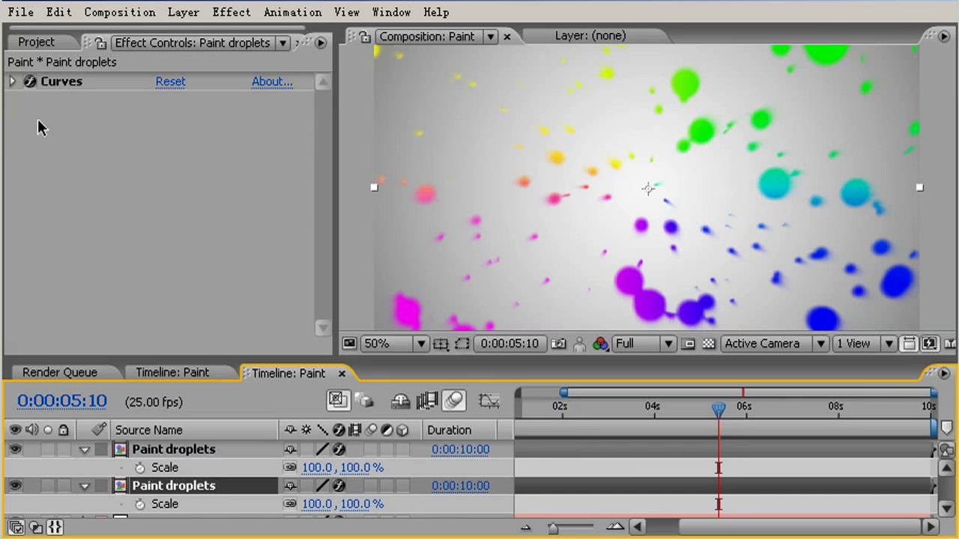
click(29, 82)
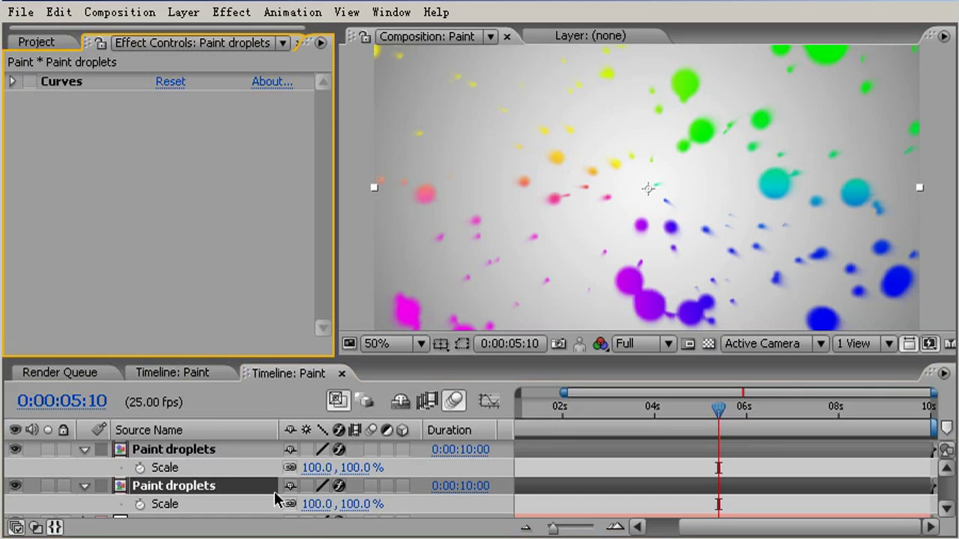
Step: Enlarge the lower Paint droplets copy to a Scale of 480%
drag(315, 506, 701, 501)
key(comma)
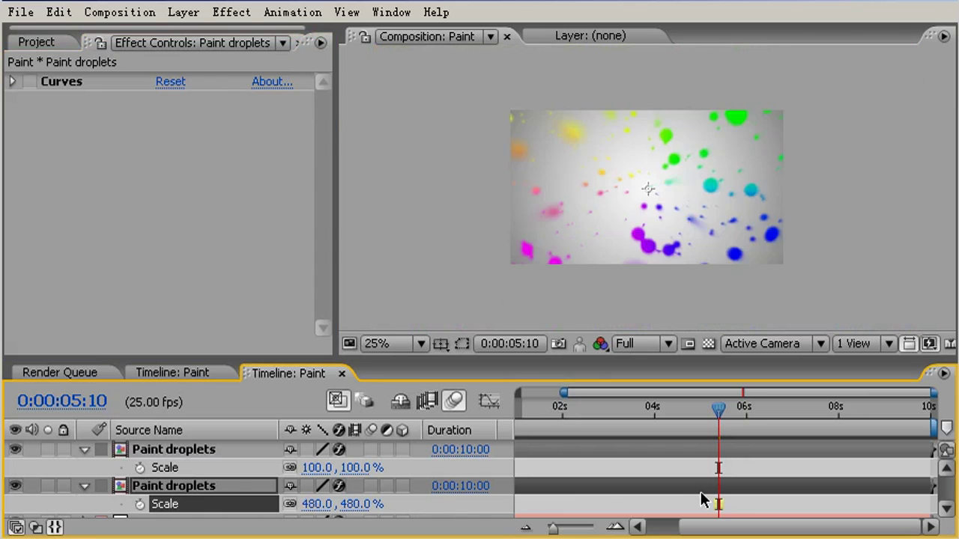
key(comma)
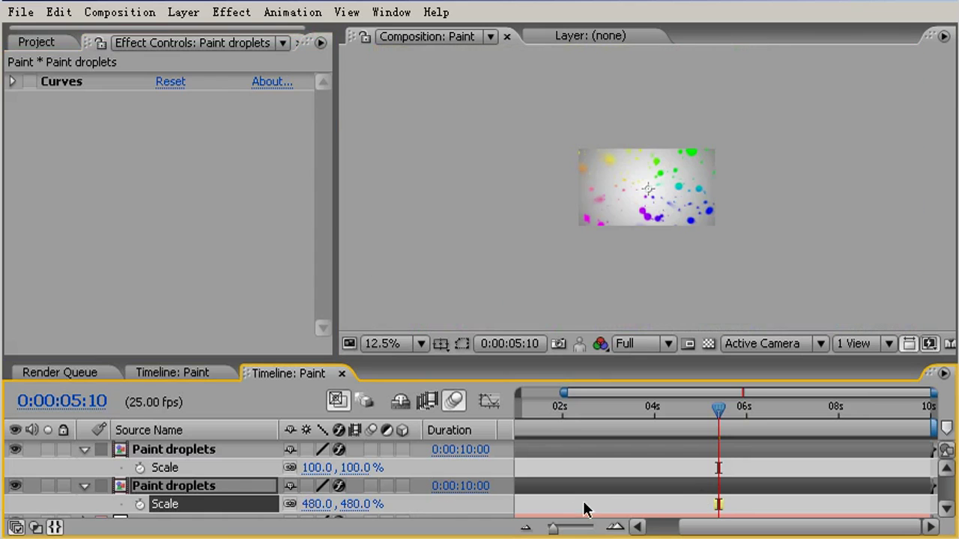
Step: Flip and stretch the lower Paint droplets copy to a Scale of about -548.1, -492.2% and shift it up and left
click(206, 490)
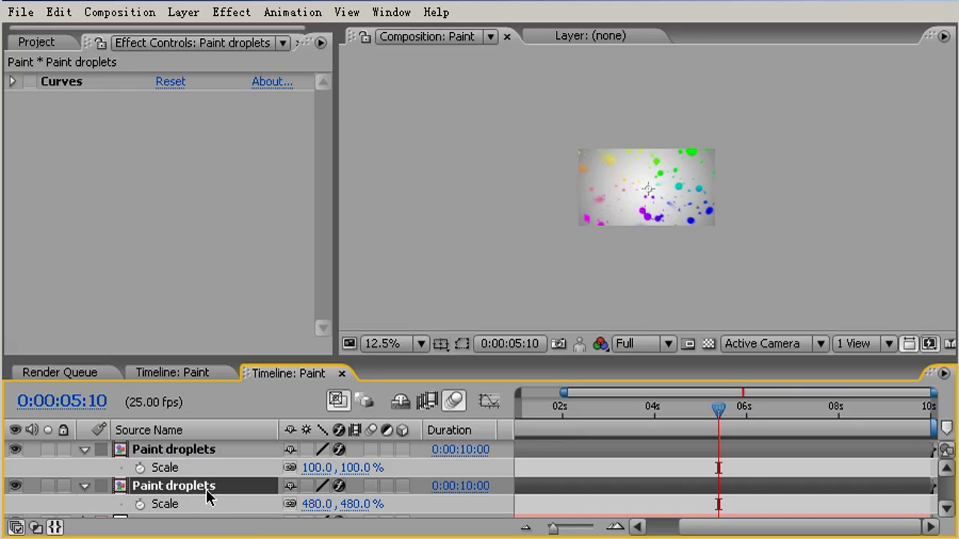
key(comma)
key(comma)
key(period)
key(period)
key(comma)
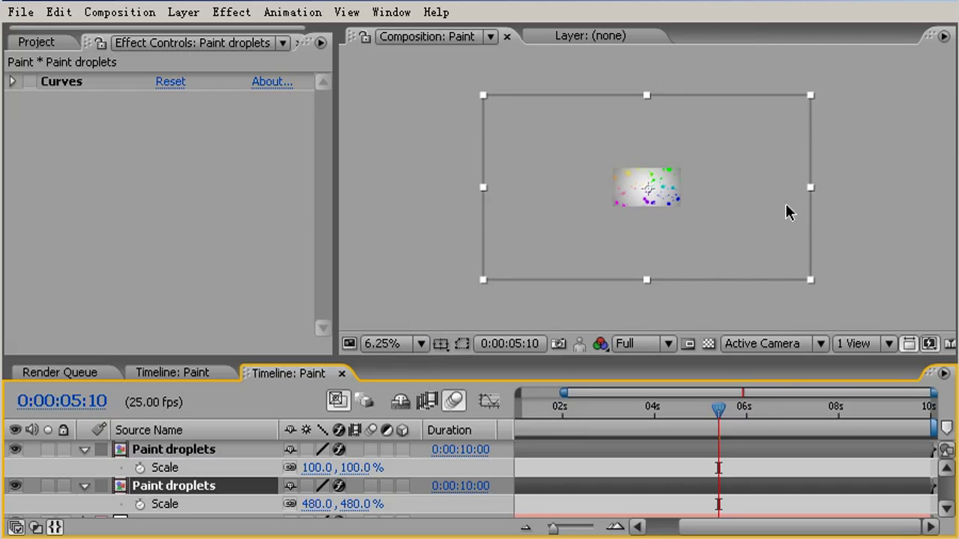
drag(483, 97, 833, 282)
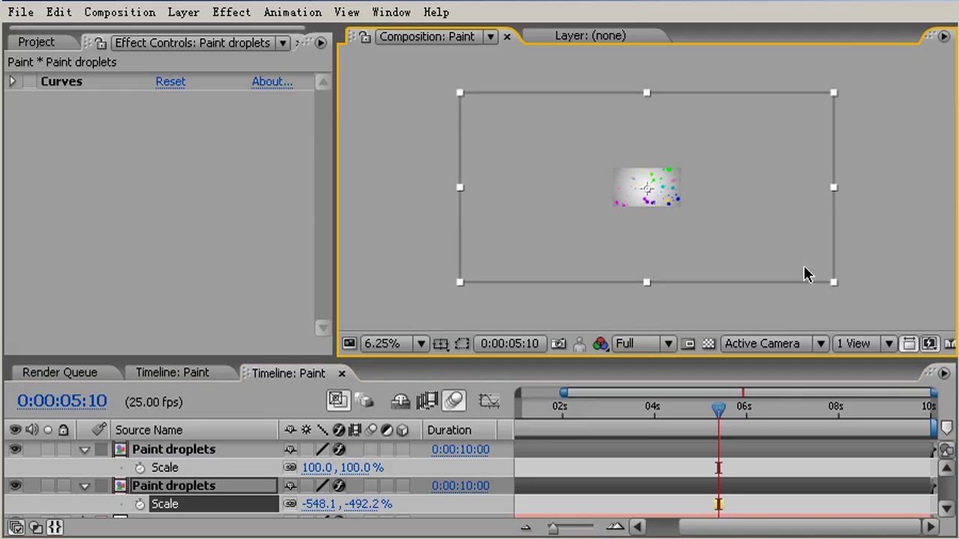
drag(738, 251, 688, 242)
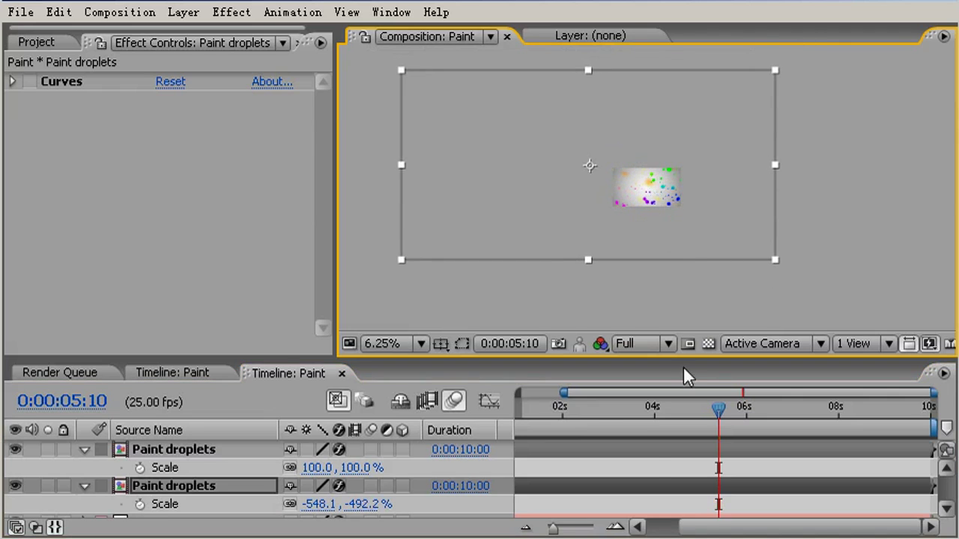
Step: Return to the start of the composition and reposition the lower Paint droplets copy lower and slightly further left
drag(602, 421, 465, 423)
key(period)
key(period)
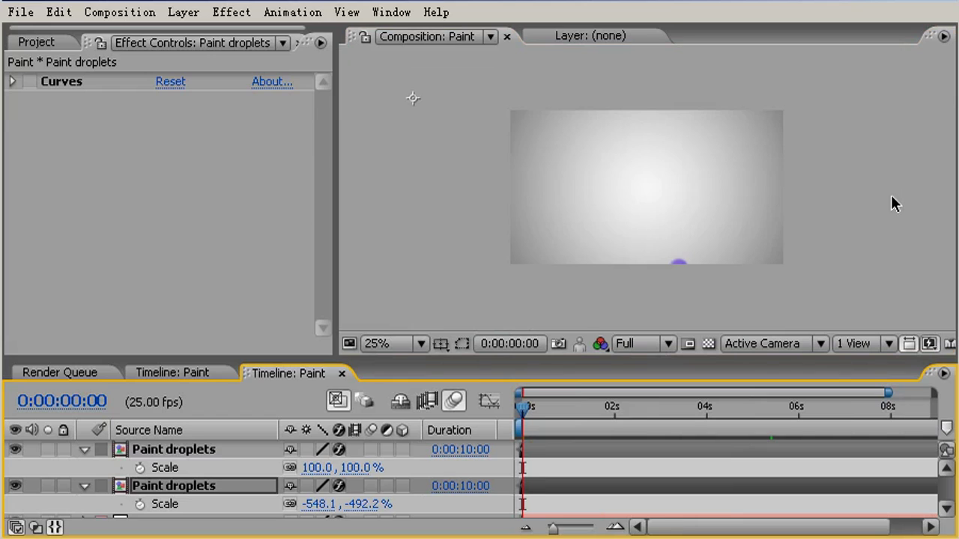
click(810, 209)
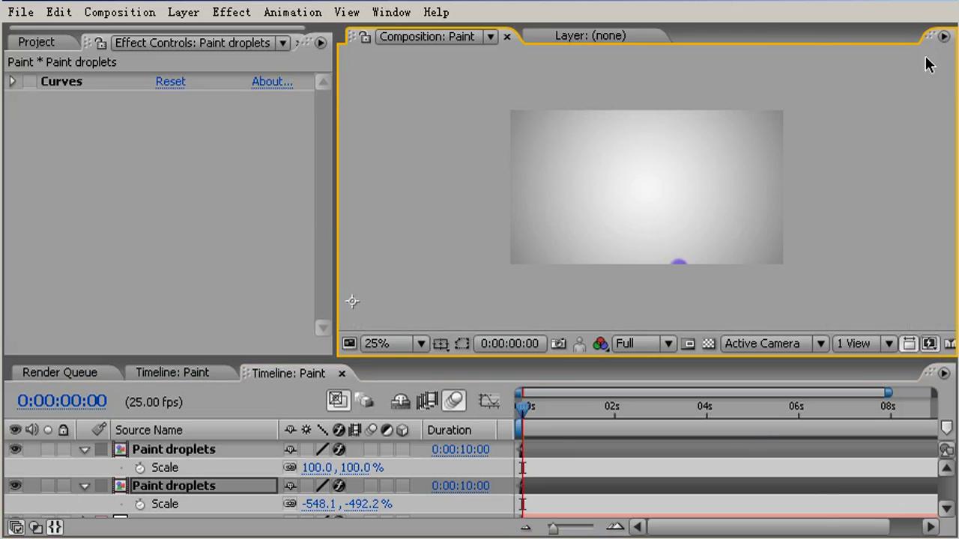
Step: At 0:00:01:03, slow down the lower Paint droplets copy by stretching its duration to 0:00:13:03
key(comma)
drag(527, 409, 575, 411)
mouse_move(598, 454)
mouse_down()
mouse_move(531, 446)
mouse_move(605, 476)
mouse_up()
mouse_move(680, 484)
mouse_down()
mouse_move(636, 505)
mouse_move(542, 516)
mouse_move(549, 514)
mouse_up()
drag(465, 493, 522, 479)
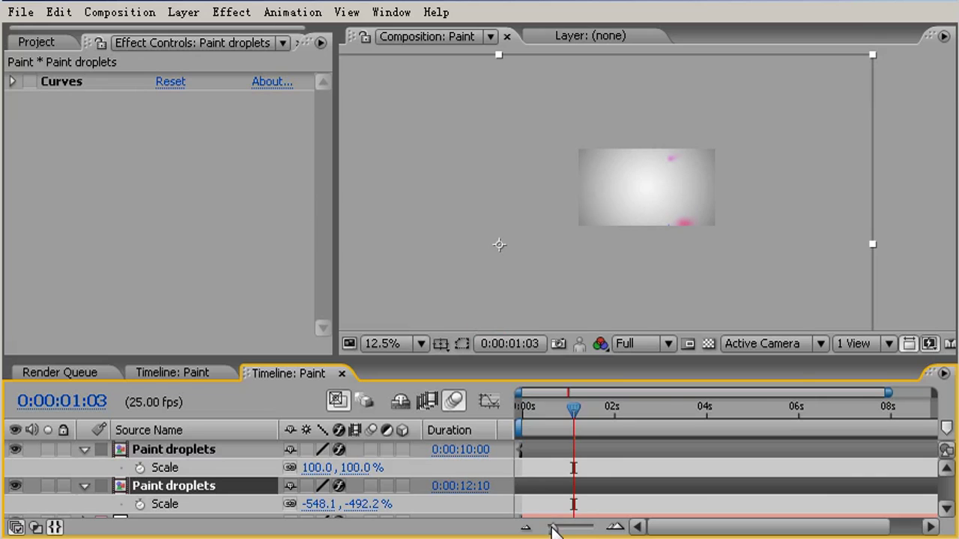
click(526, 528)
drag(457, 494, 482, 491)
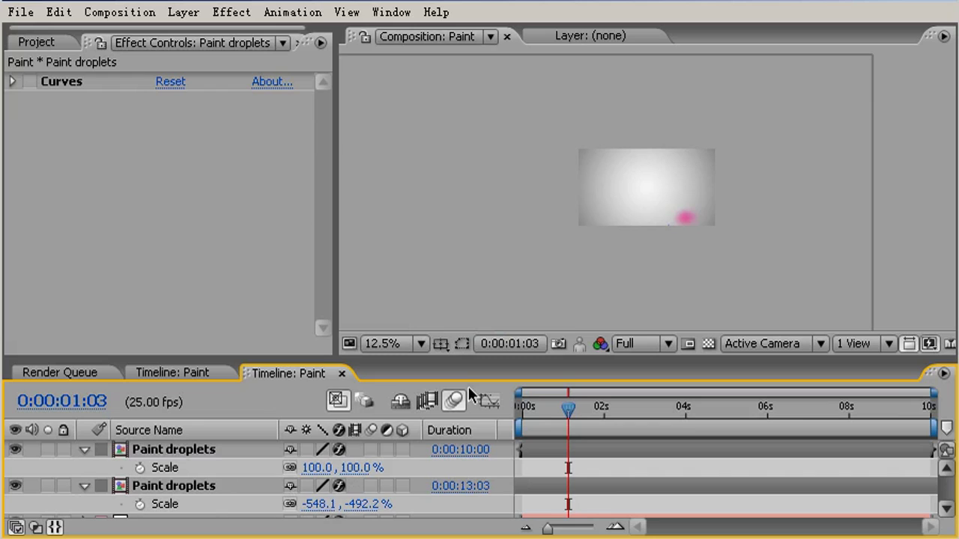
Step: Move the lower Paint droplets copy up and slightly right, and reduce its Opacity to 25%
mouse_move(736, 199)
mouse_down()
mouse_move(703, 117)
mouse_move(765, 64)
mouse_move(770, 28)
mouse_move(778, 43)
mouse_move(772, 21)
mouse_move(779, 26)
mouse_move(724, 24)
mouse_move(781, 25)
mouse_up()
key(t)
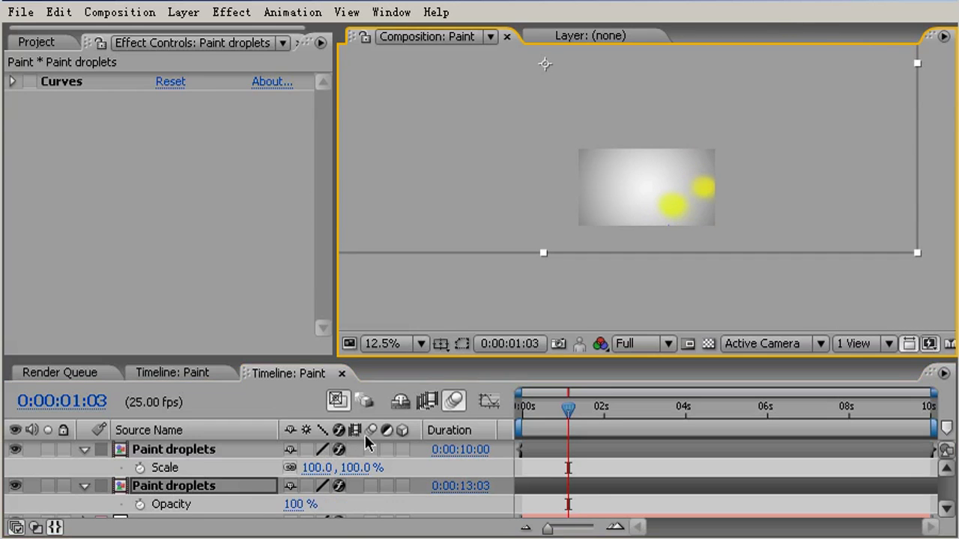
drag(295, 508, 221, 516)
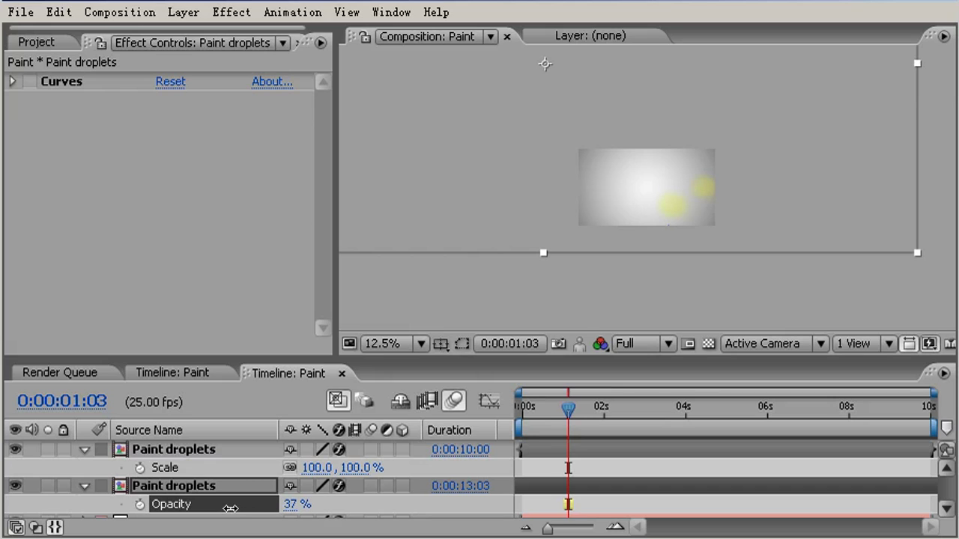
Step: Play a RAM preview of the Paint composition to check the droplets with the faint enlarged background copy, and stop it
drag(570, 412, 522, 415)
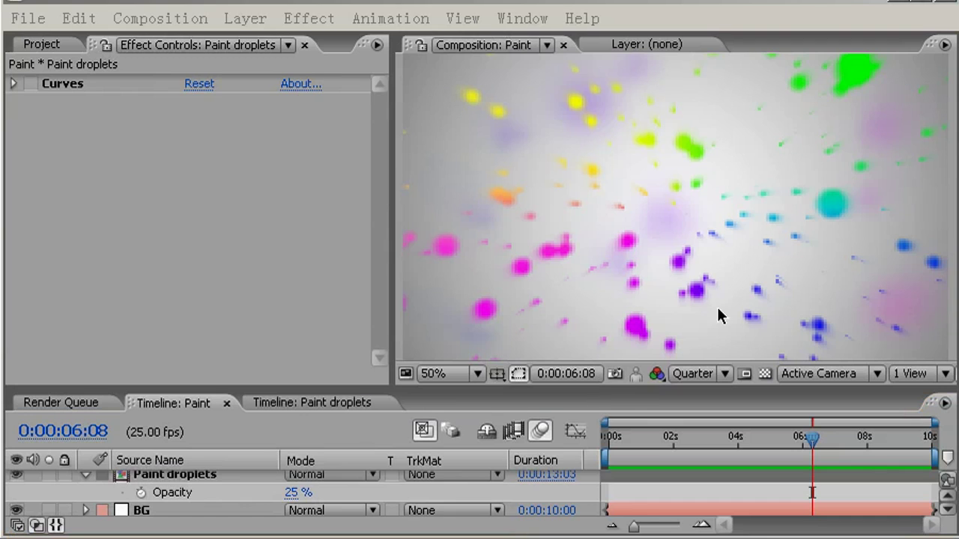
click(328, 452)
key(KP_0)
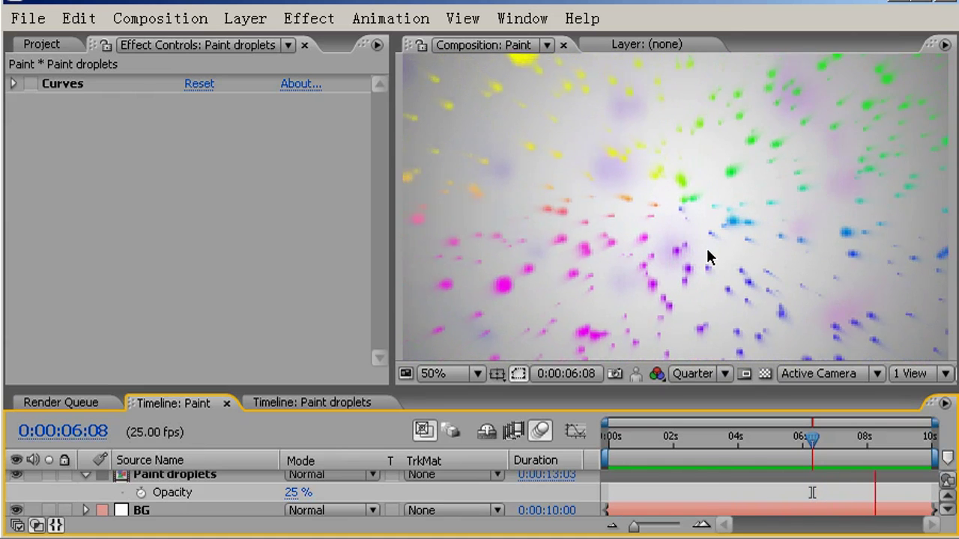
key(space)
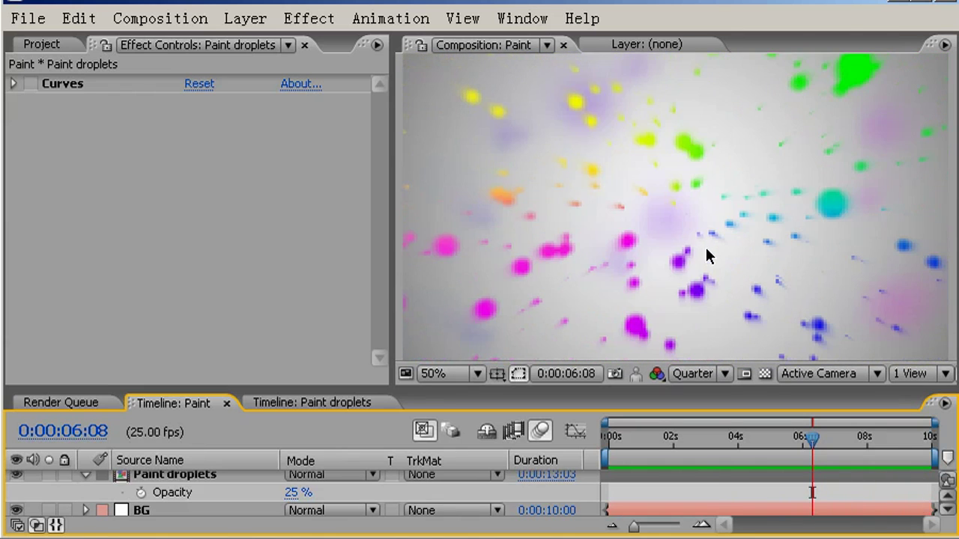